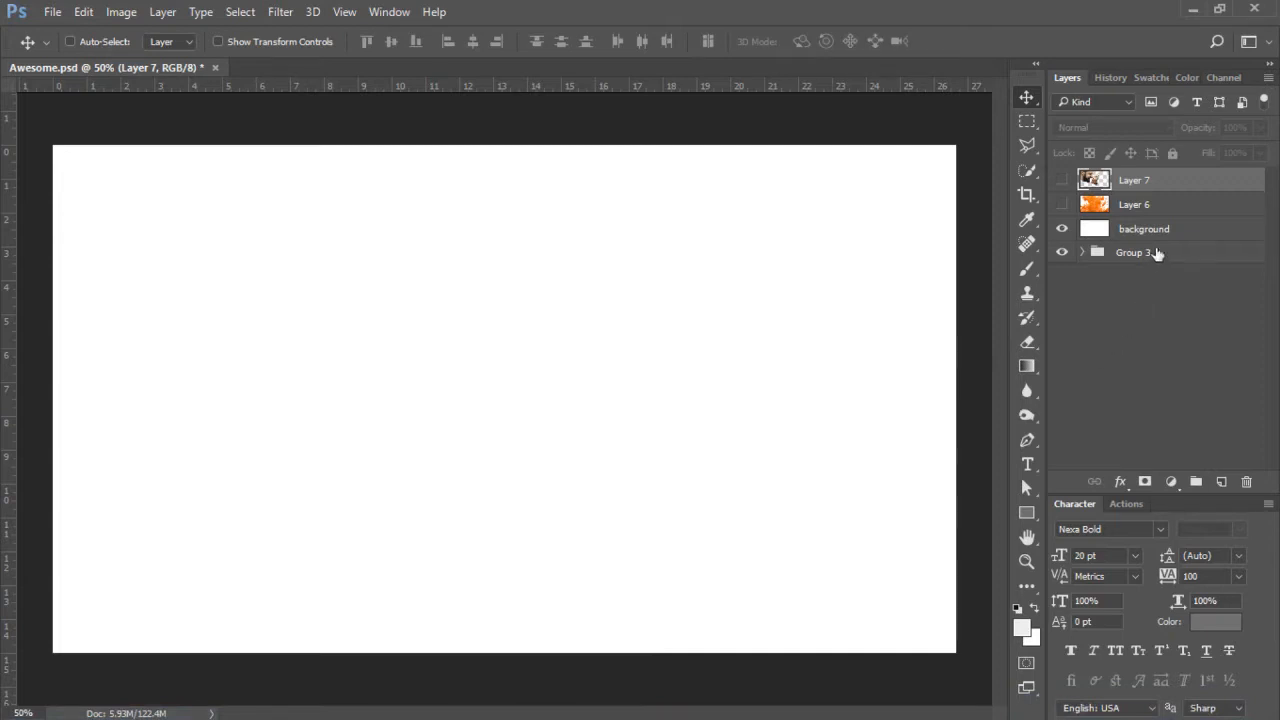
Preview the hidden Layer 6 smoke and Layer 7 couple images, leaving only Layer 6 shown above the background.
click(1167, 208)
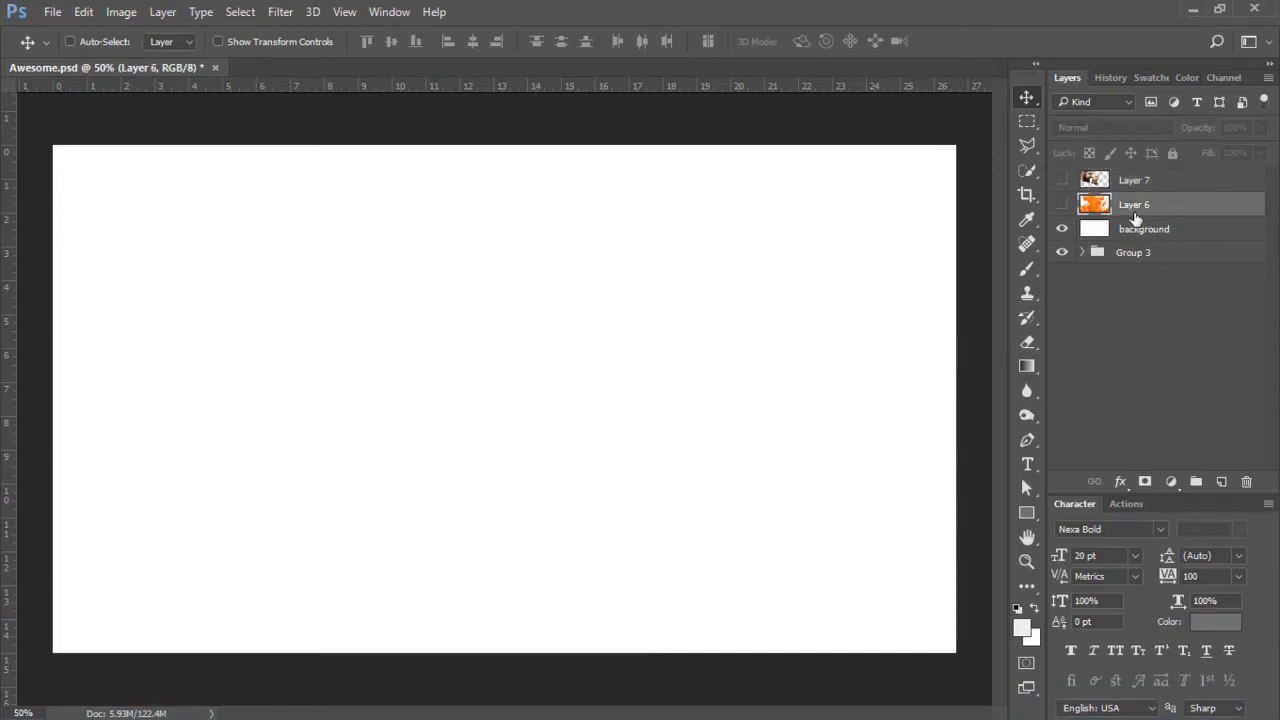
click(1061, 205)
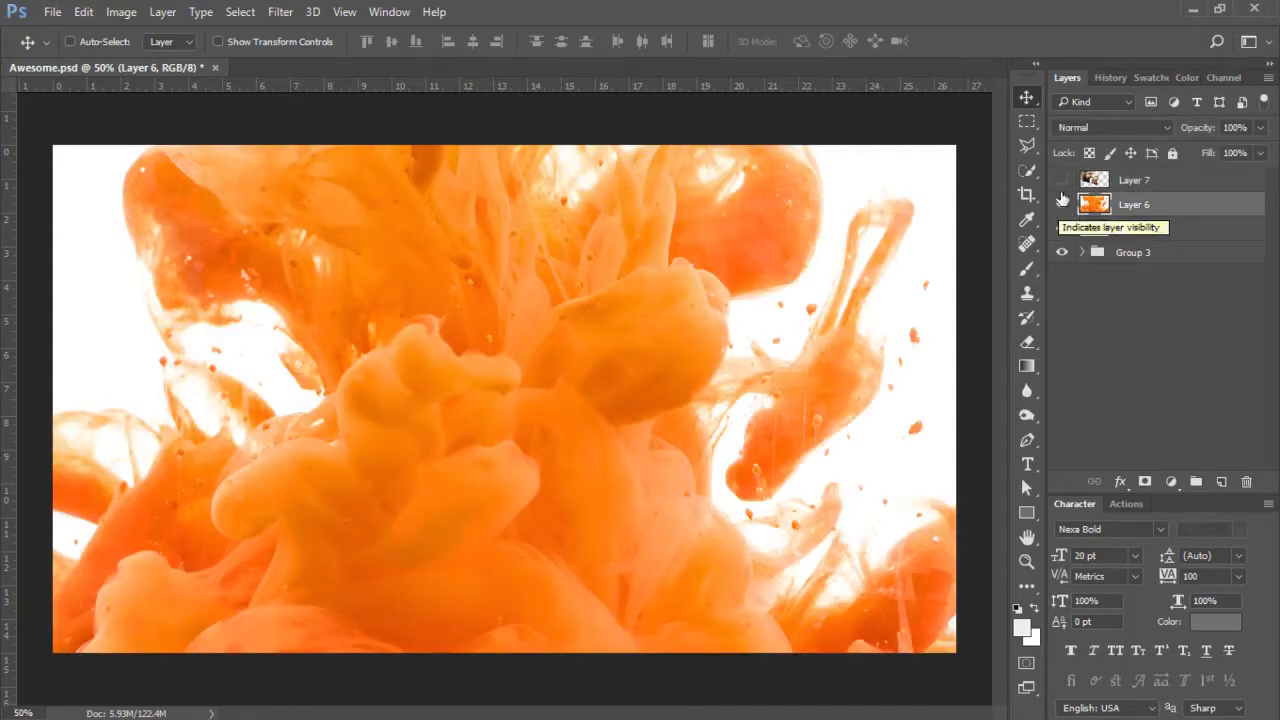
click(1062, 205)
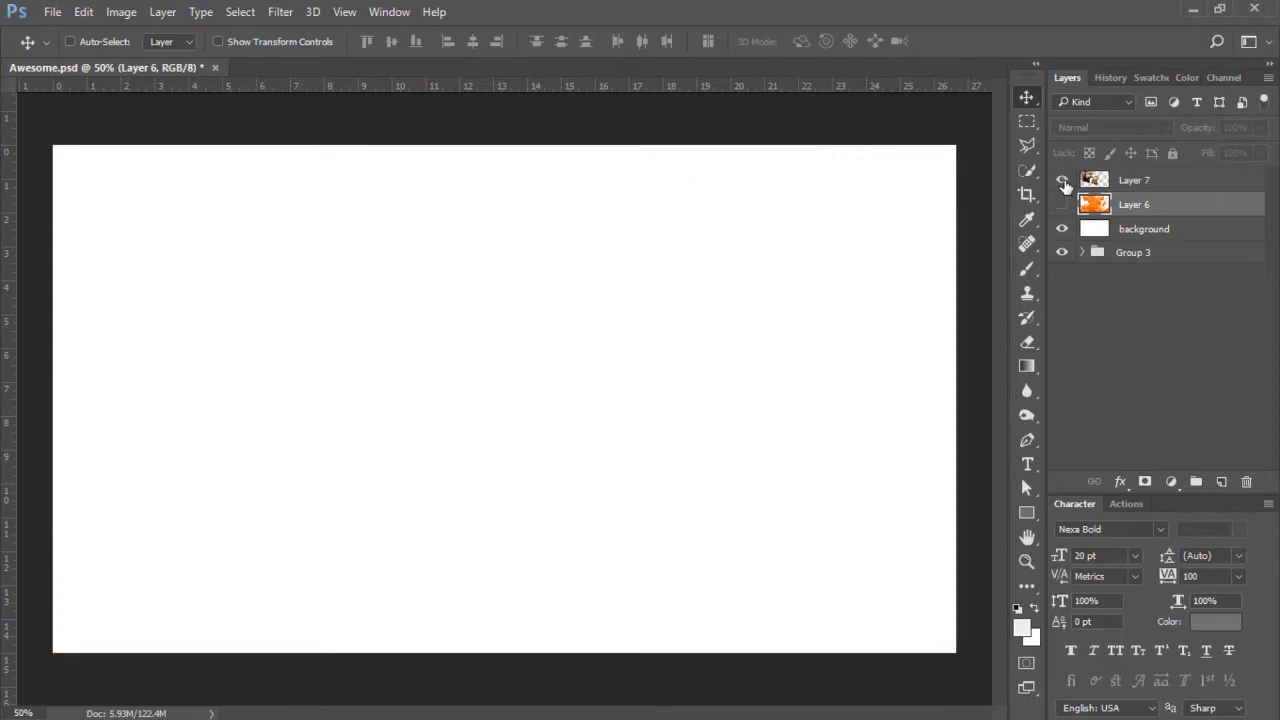
click(1062, 180)
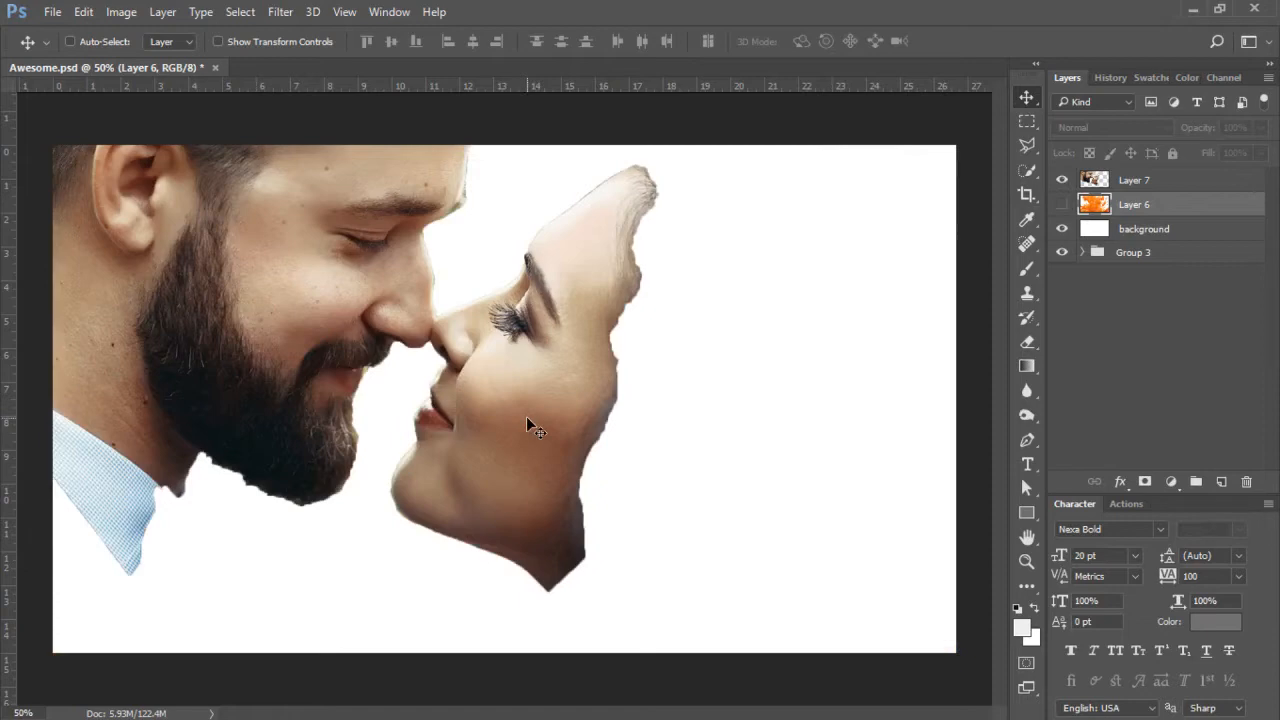
click(1061, 182)
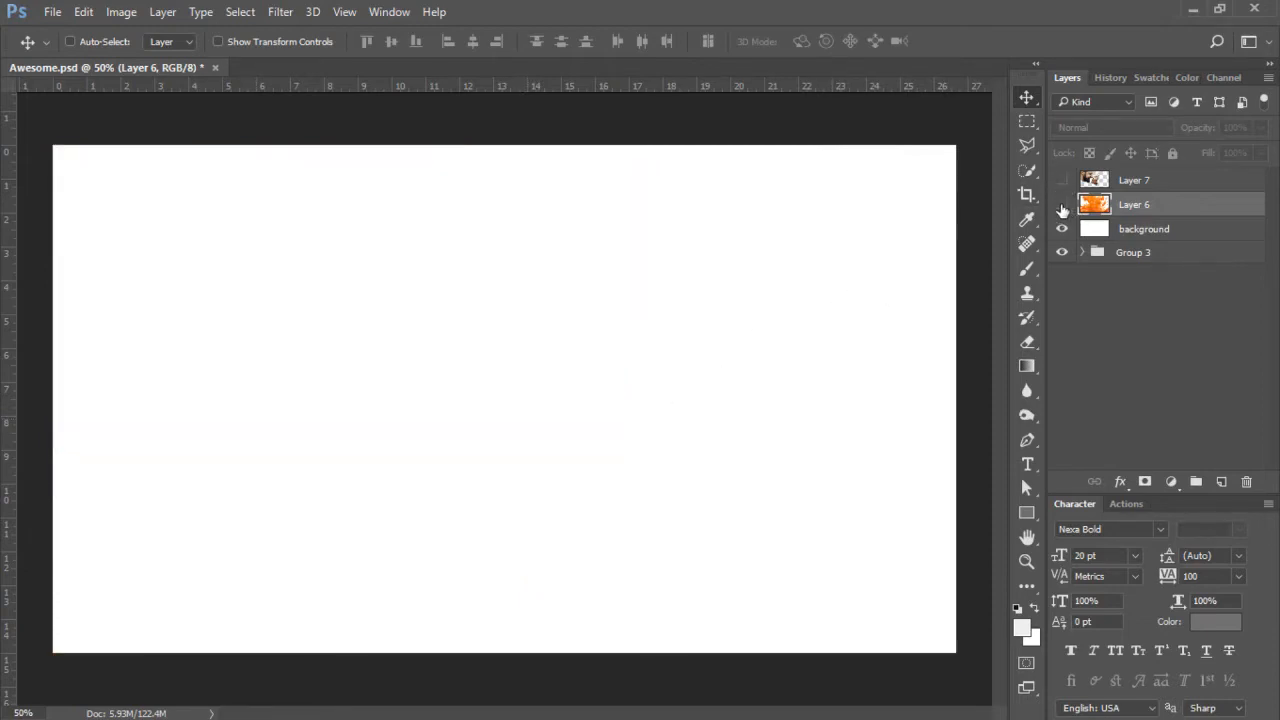
click(1062, 204)
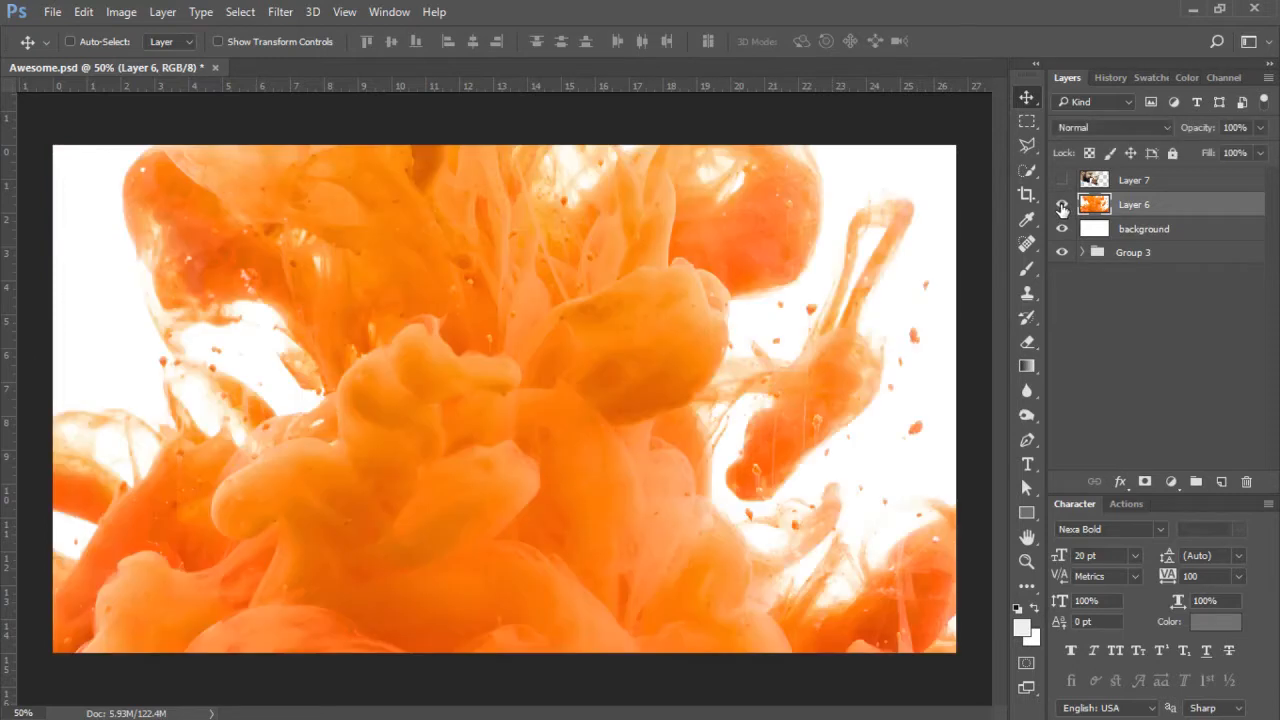
Rename Layer 6 as "colored smoke" and Layer 7 as "couple".
double_click(1140, 205)
text(coloerd smoke)
click(1130, 185)
double_click(1130, 185)
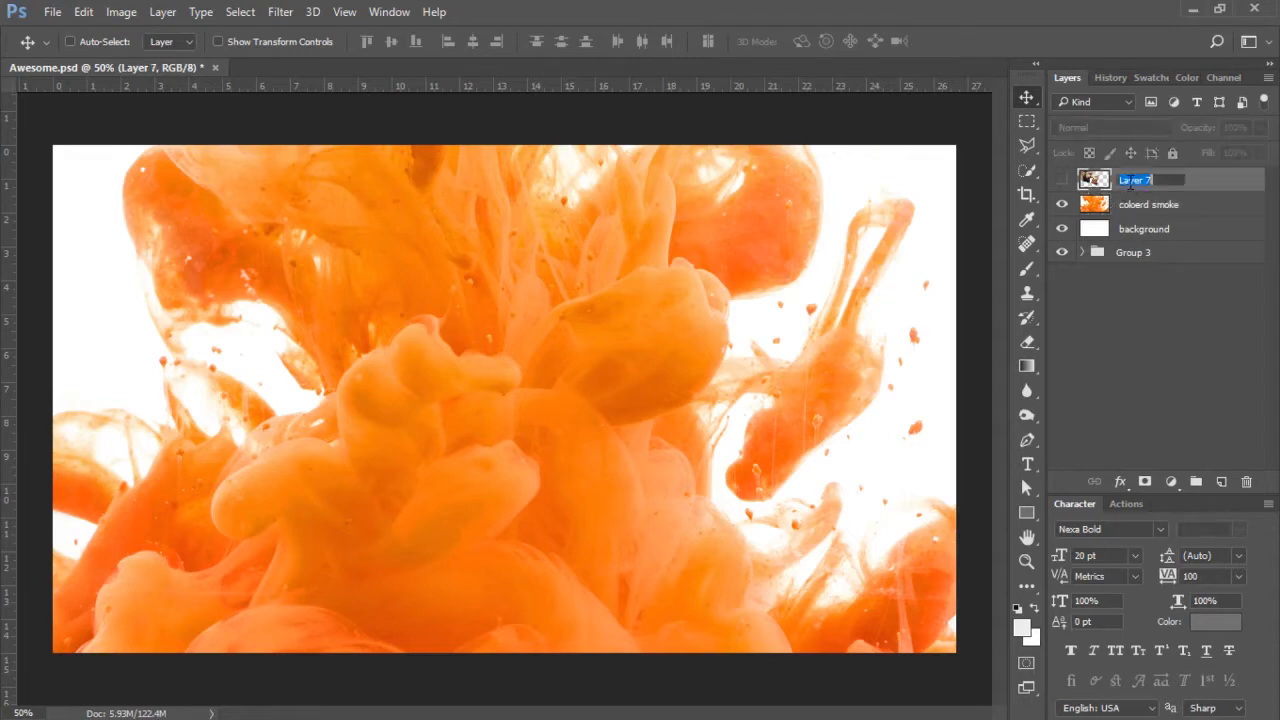
text(couple)
click(1225, 187)
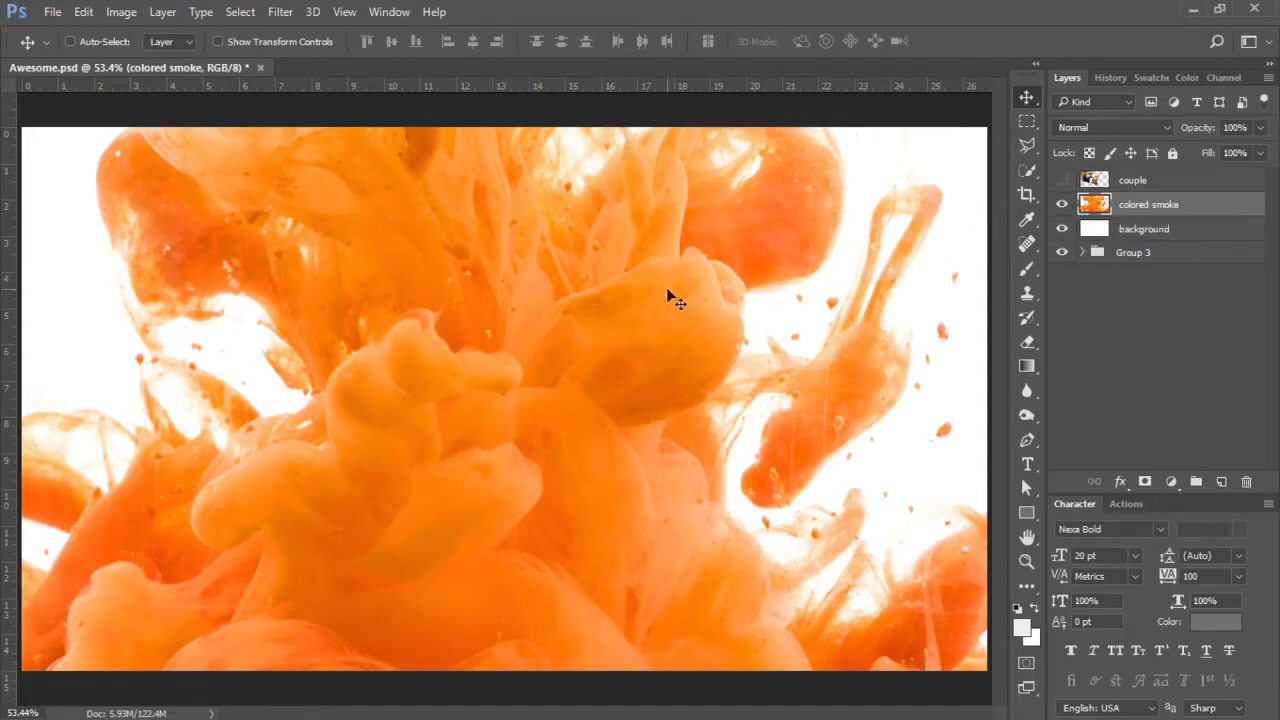
Free-transform the colored smoke layer to about 30% scale and −47° rotation, placing it over the canvas's upper-left area.
key(ctrl+t)
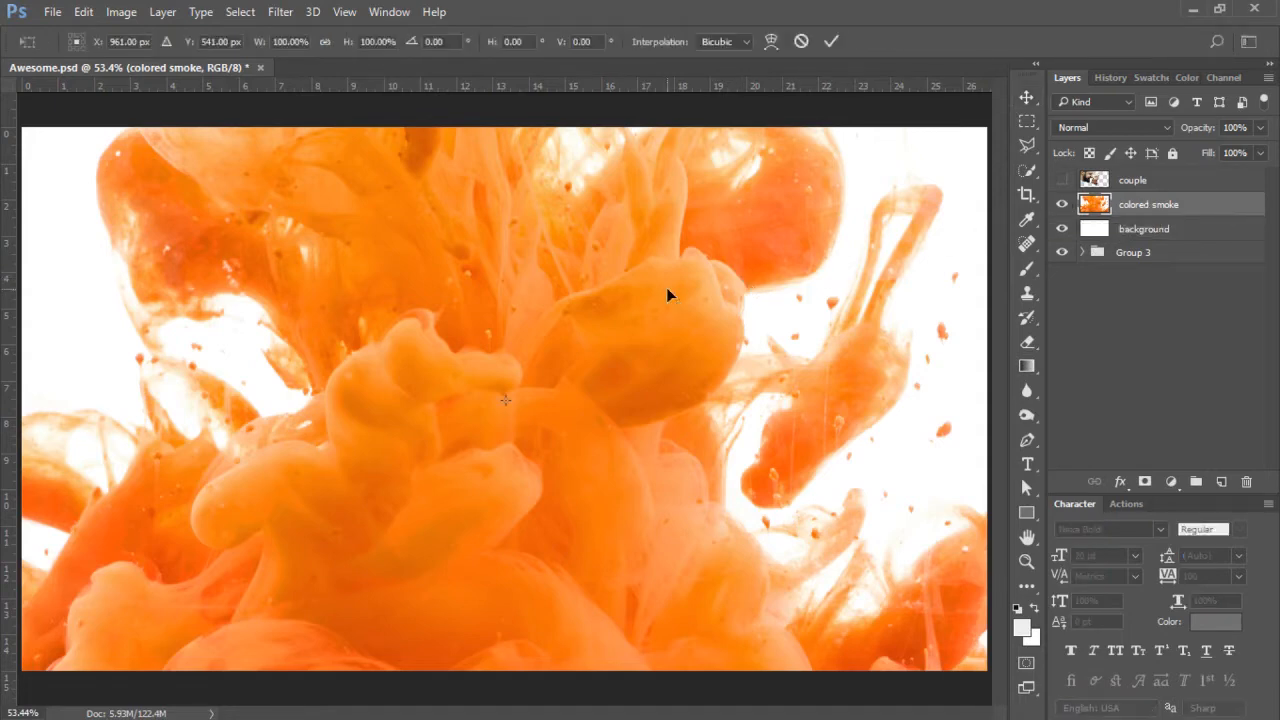
key(ctrl+0)
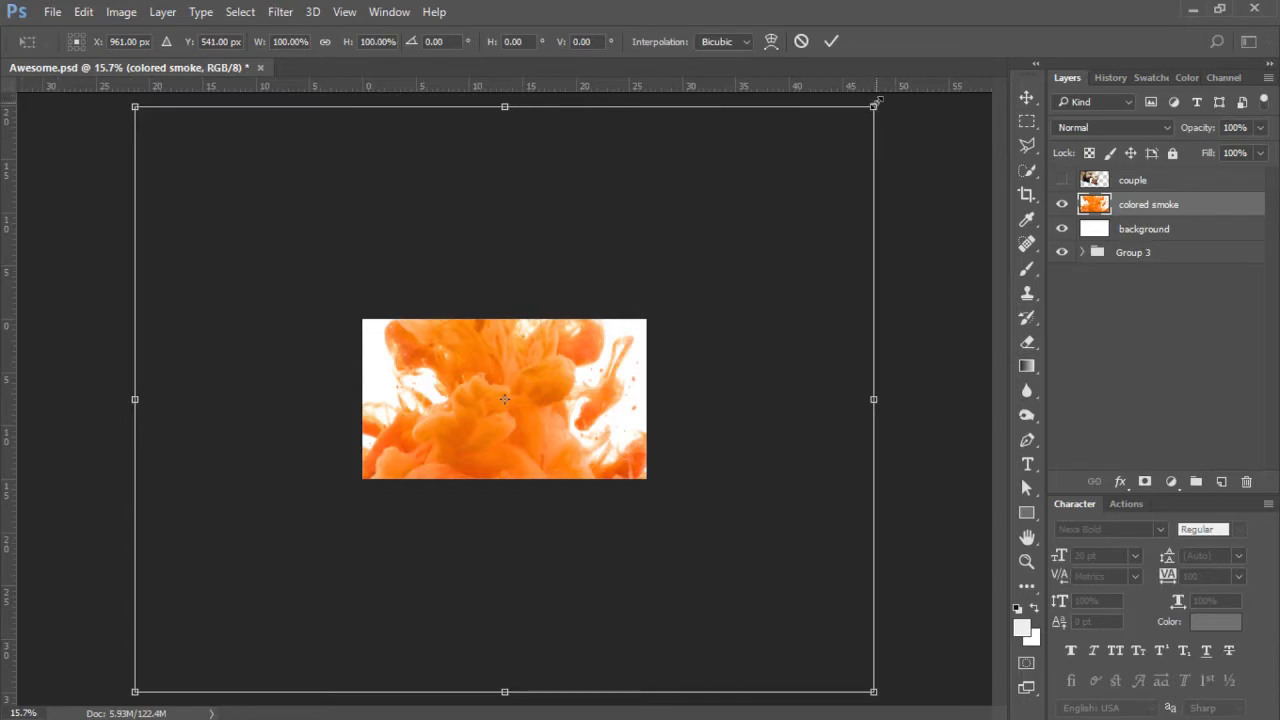
drag(876, 103, 590, 278)
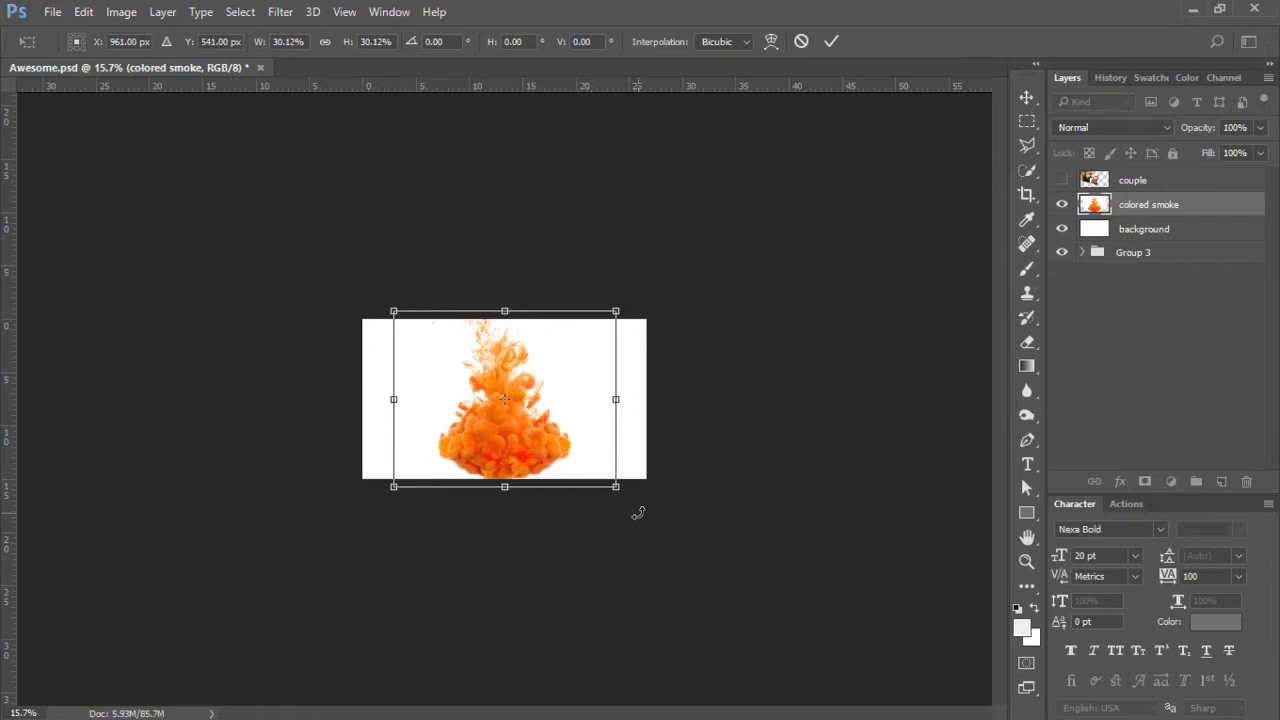
drag(638, 513, 665, 375)
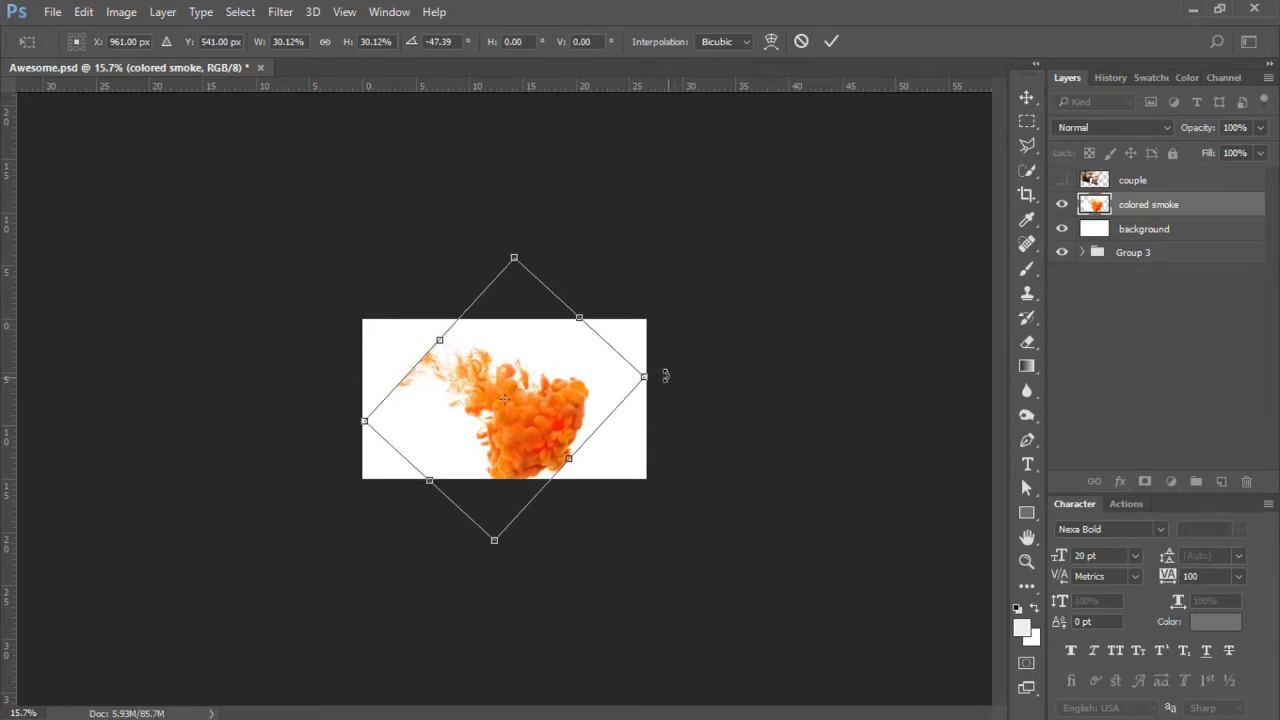
drag(528, 441, 442, 383)
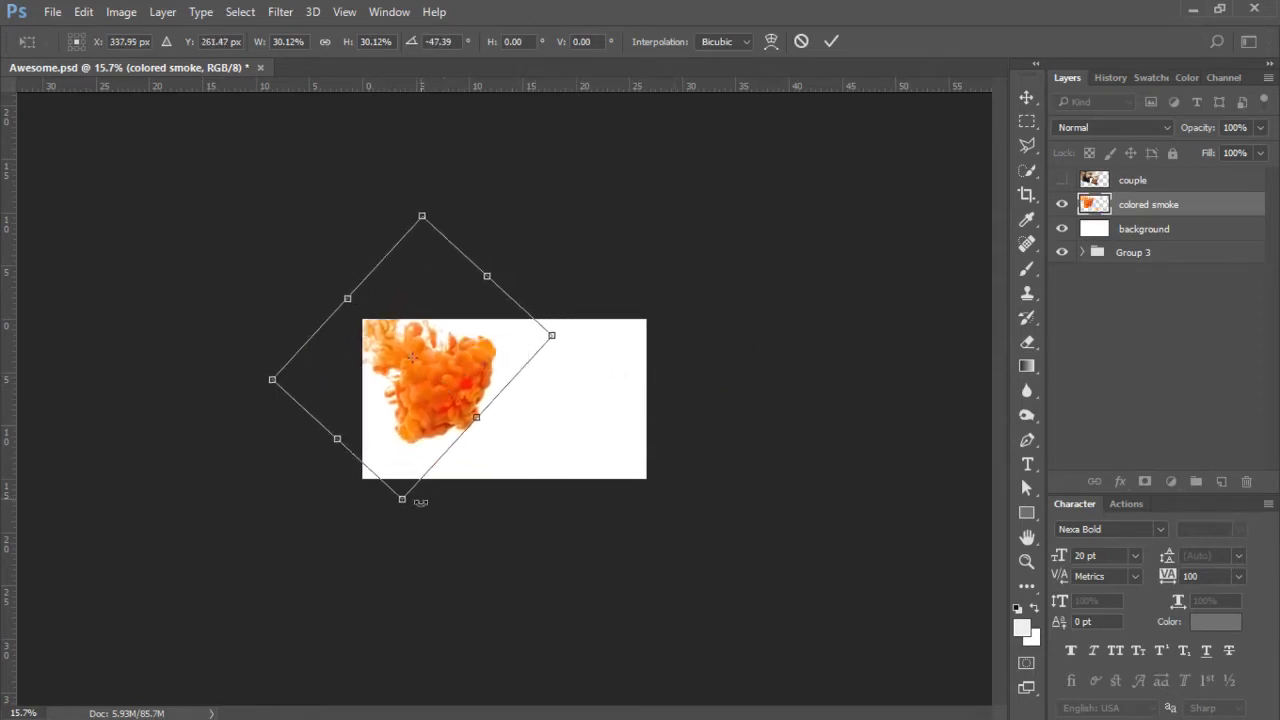
Refine the colored smoke's transform to about 35% scale and −61° rotation, filling the left half of the canvas.
mouse_move(401, 524)
mouse_down()
mouse_move(430, 527)
mouse_move(428, 509)
mouse_move(426, 520)
mouse_up()
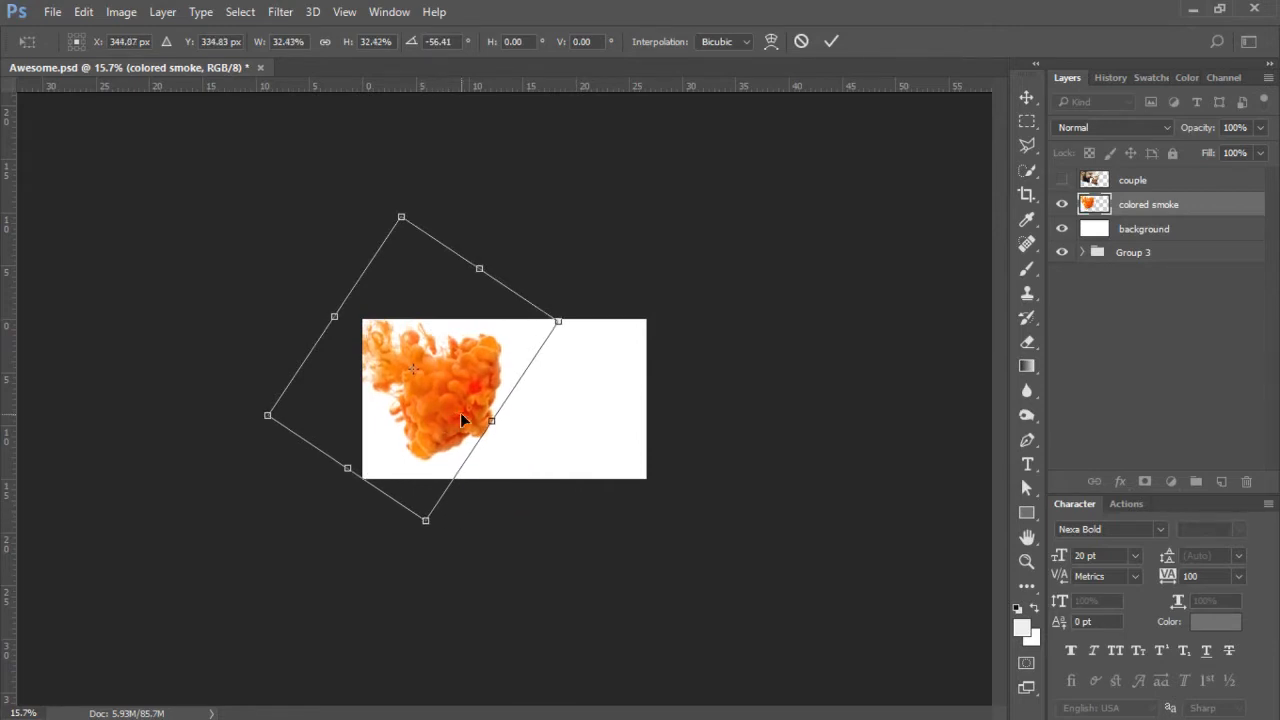
mouse_move(460, 412)
mouse_down()
mouse_move(476, 402)
mouse_move(458, 409)
mouse_up()
drag(426, 544, 452, 542)
drag(580, 289, 589, 295)
drag(493, 391, 492, 383)
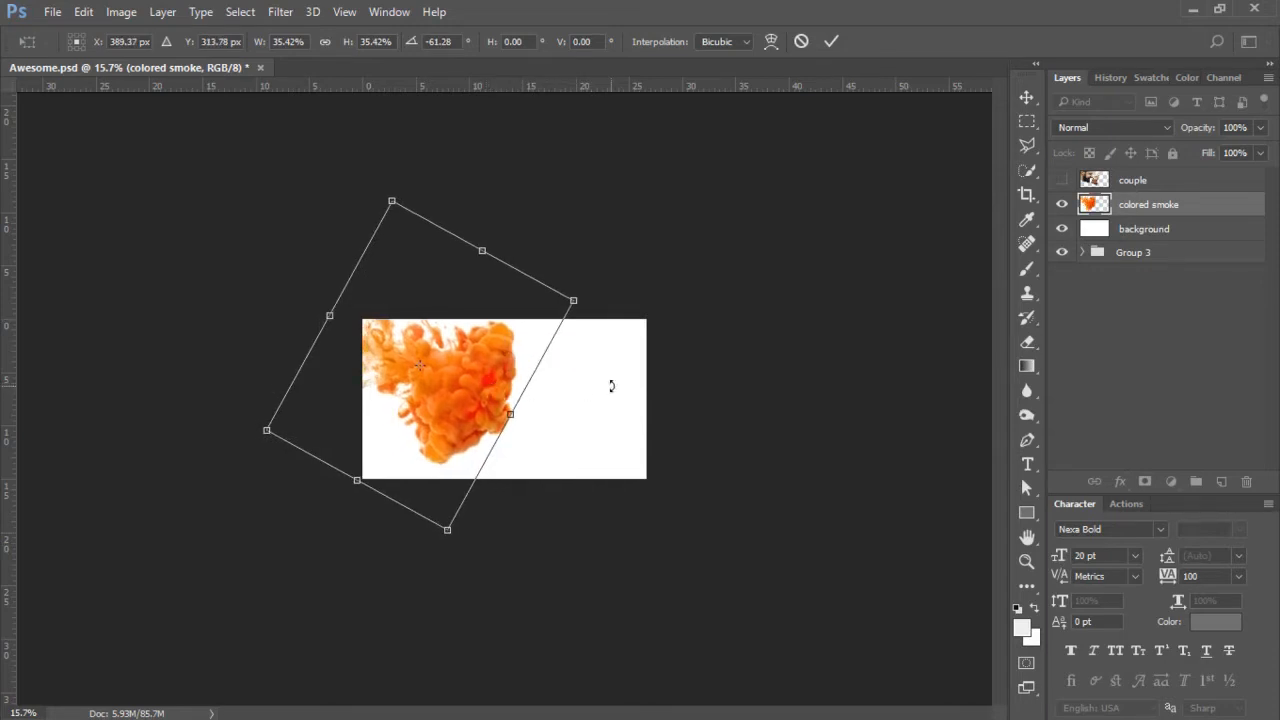
key(Escape)
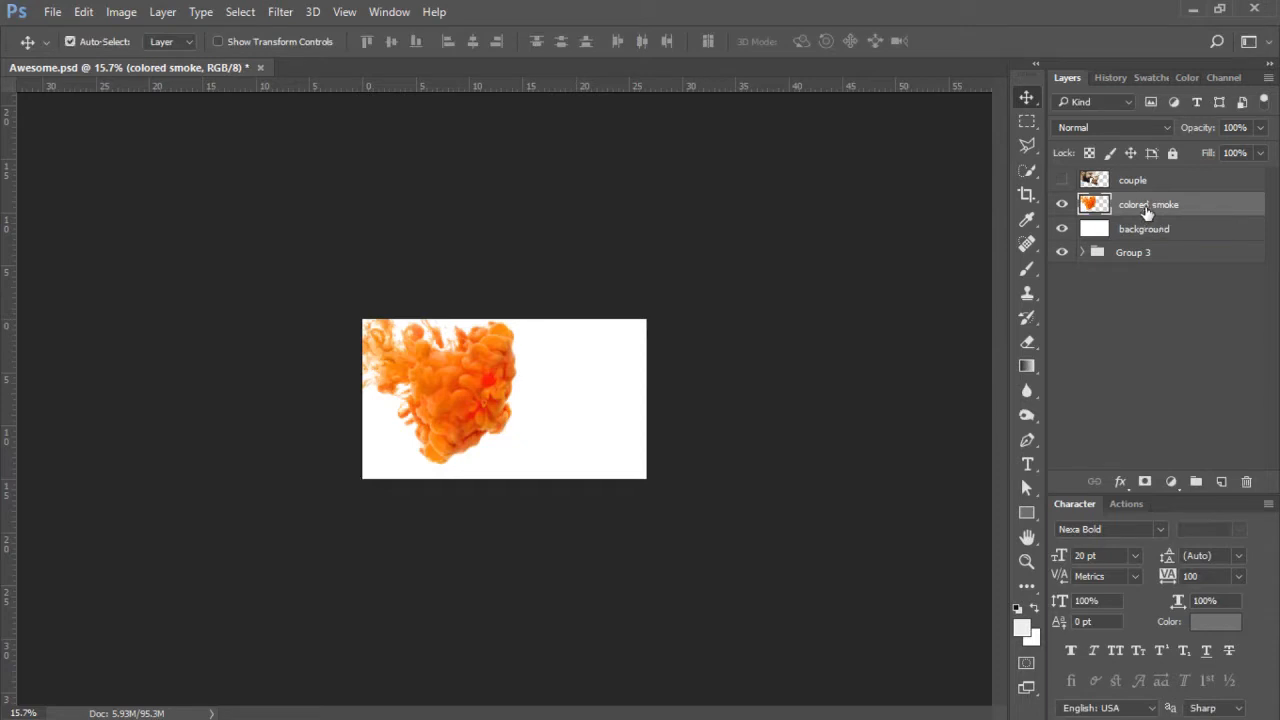
Duplicate the colored smoke layer, turn the copy by 180°, and place it on the right half of the canvas.
key(ctrl+j)
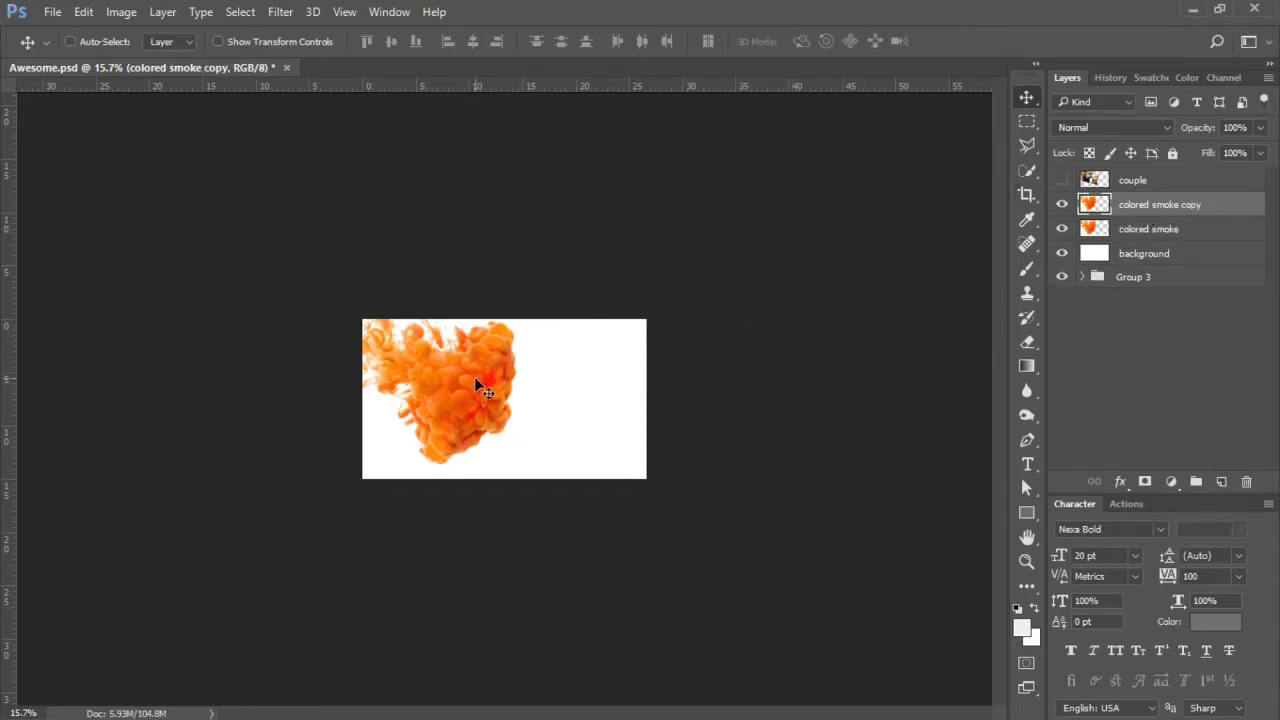
drag(469, 382, 570, 397)
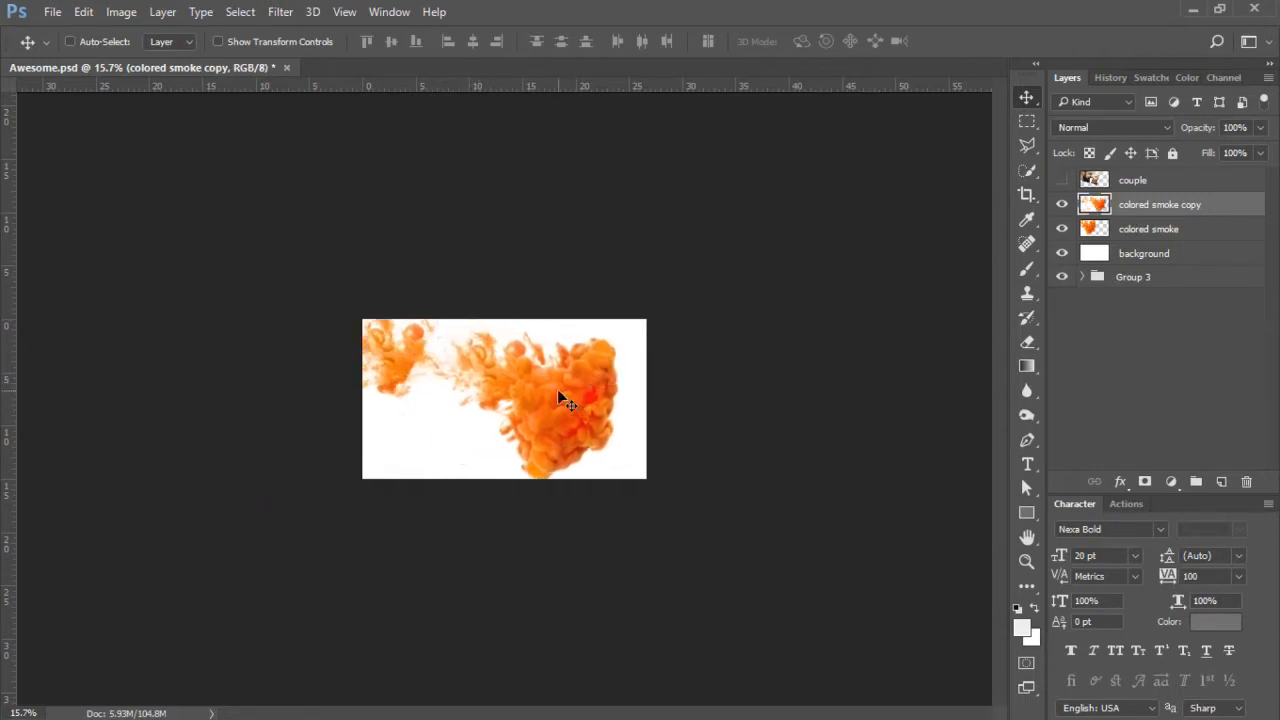
key(ctrl)
key(ctrl+t)
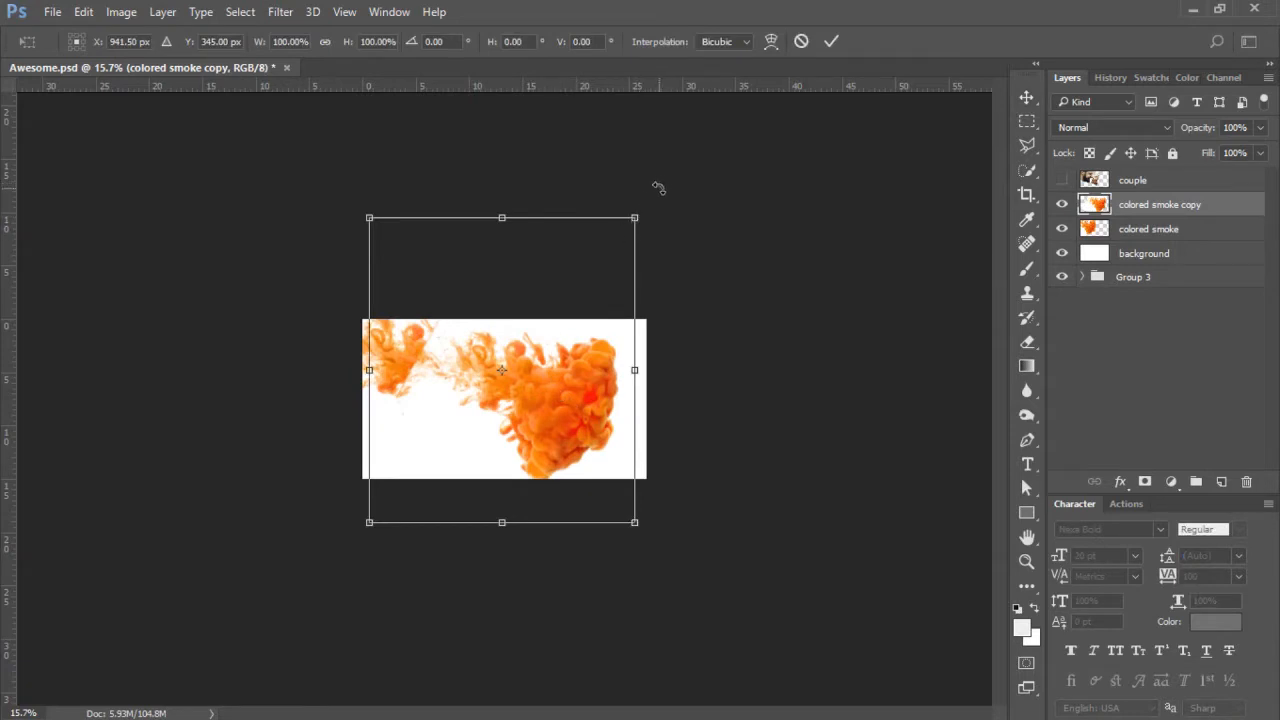
drag(657, 187, 378, 505)
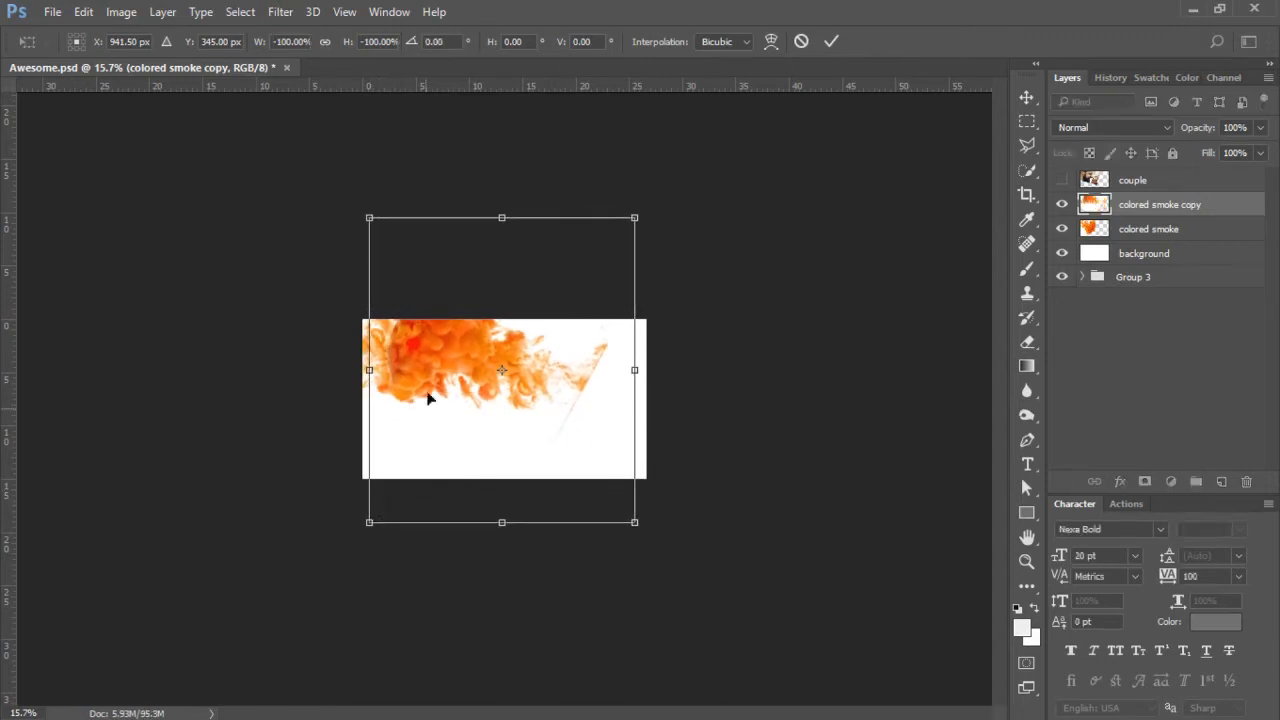
drag(444, 346, 559, 428)
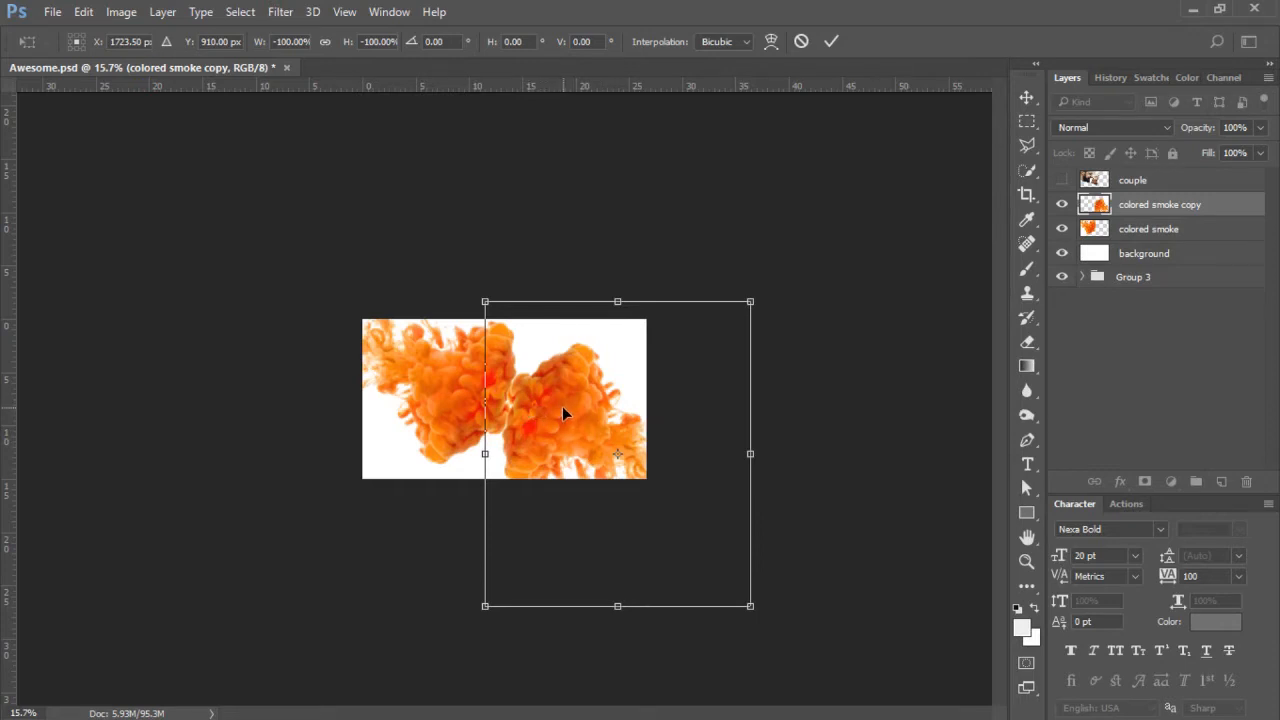
key(Return)
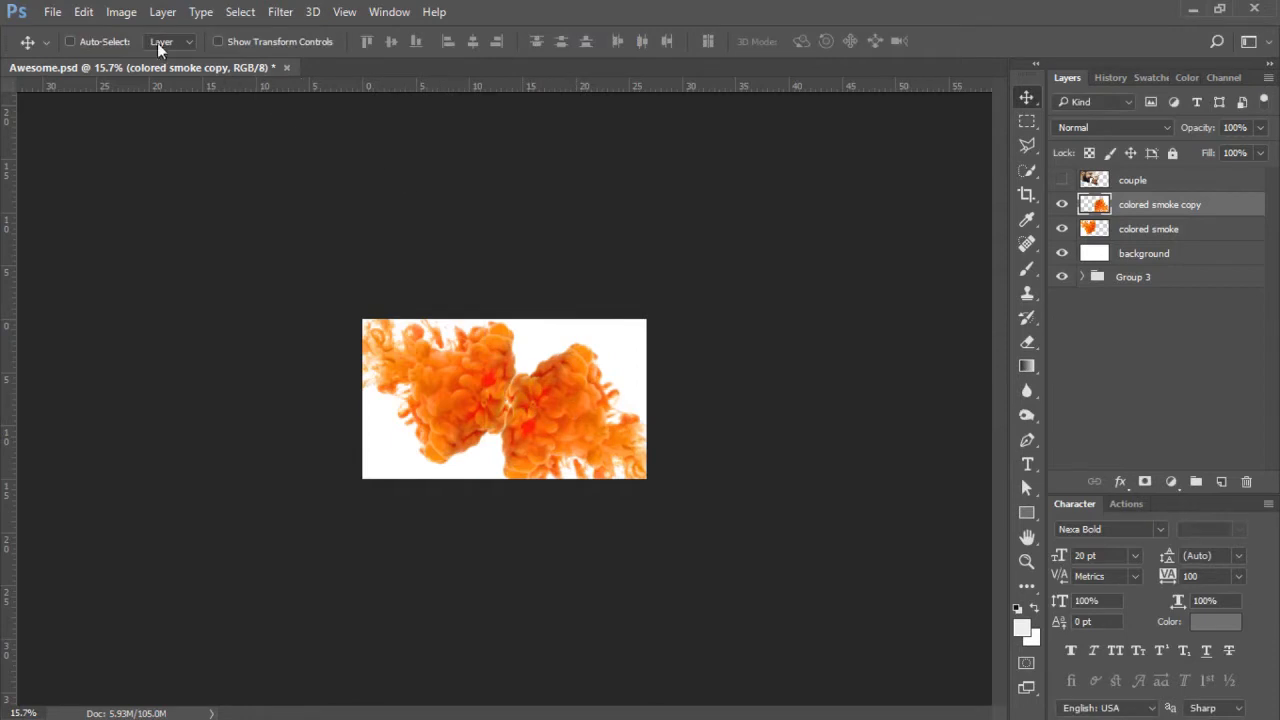
Flip the colored smoke copy vertically and move it up beside the original smoke.
click(83, 12)
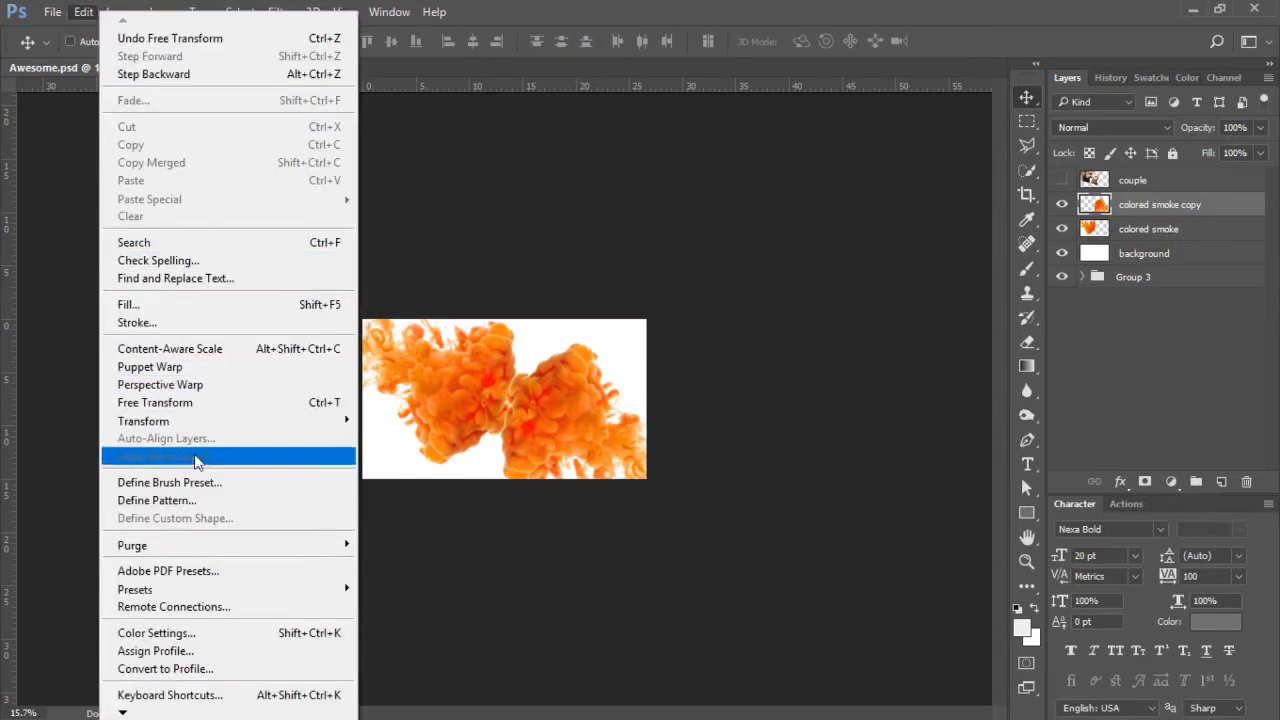
mouse_move(200, 424)
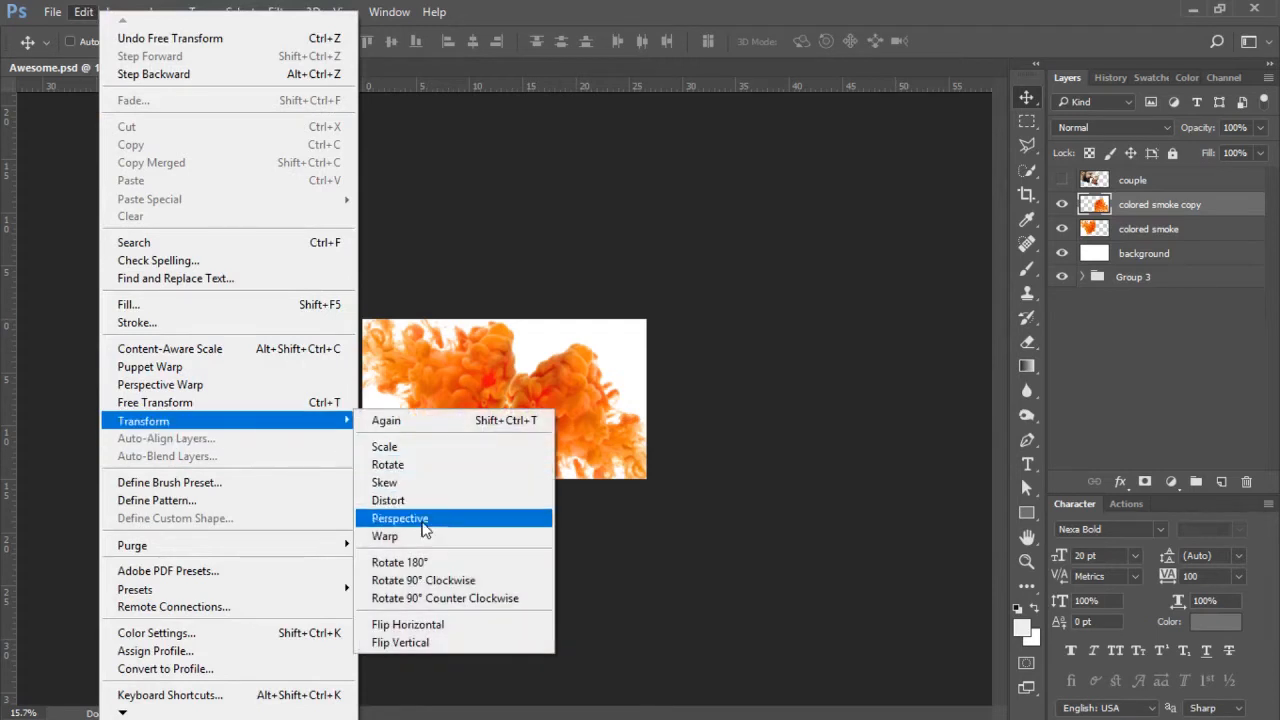
click(428, 640)
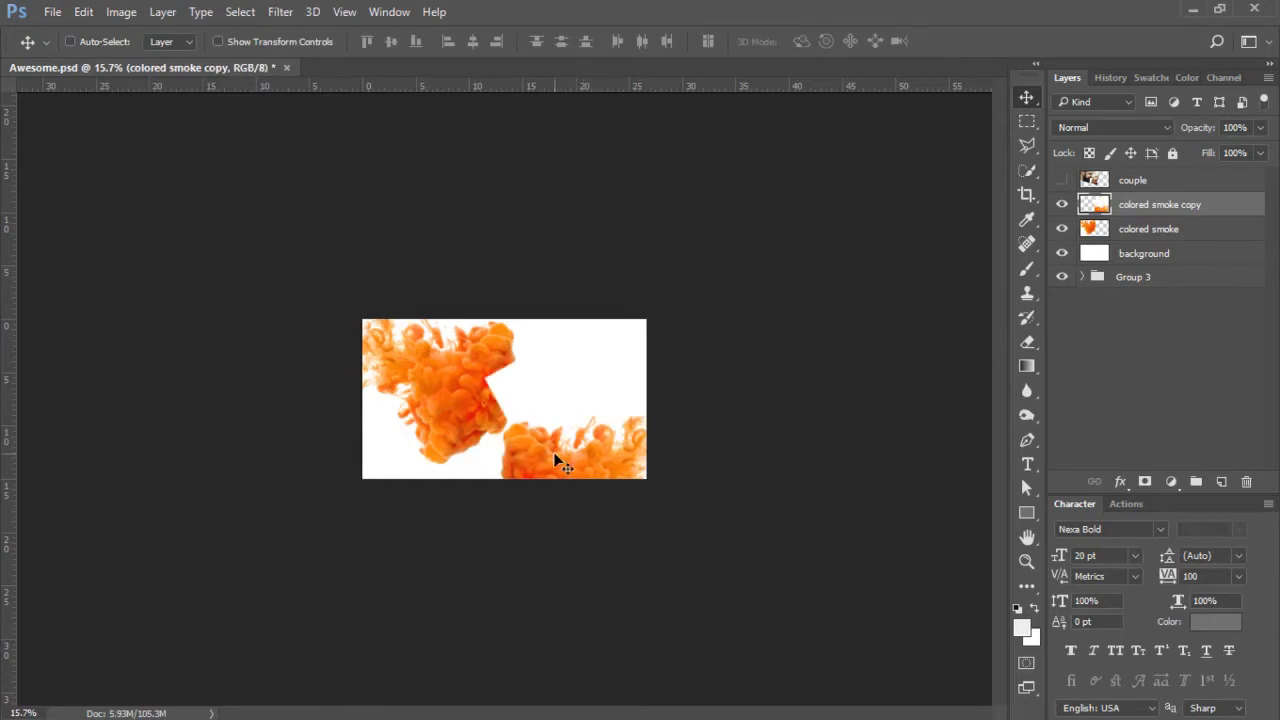
drag(556, 458, 565, 376)
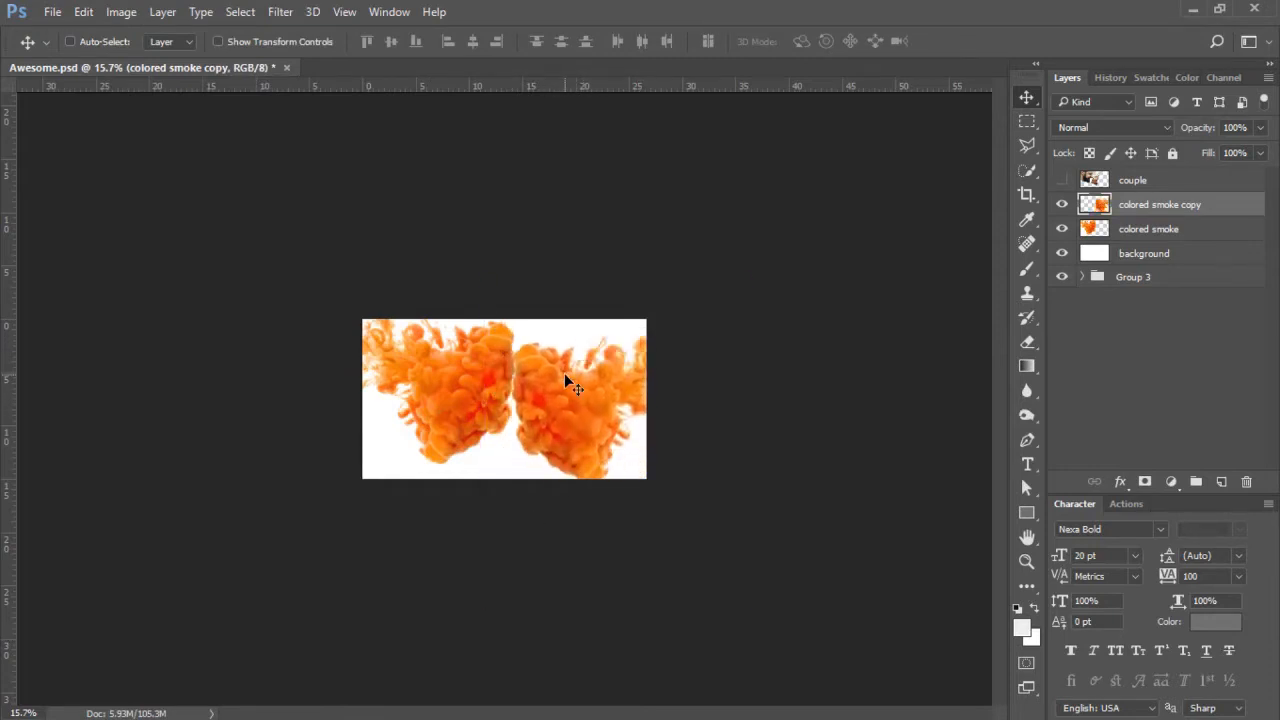
Rotate the smoke copy about 52° and position it against the original so its trail reaches the canvas's lower-right corner.
key(ctrl+t)
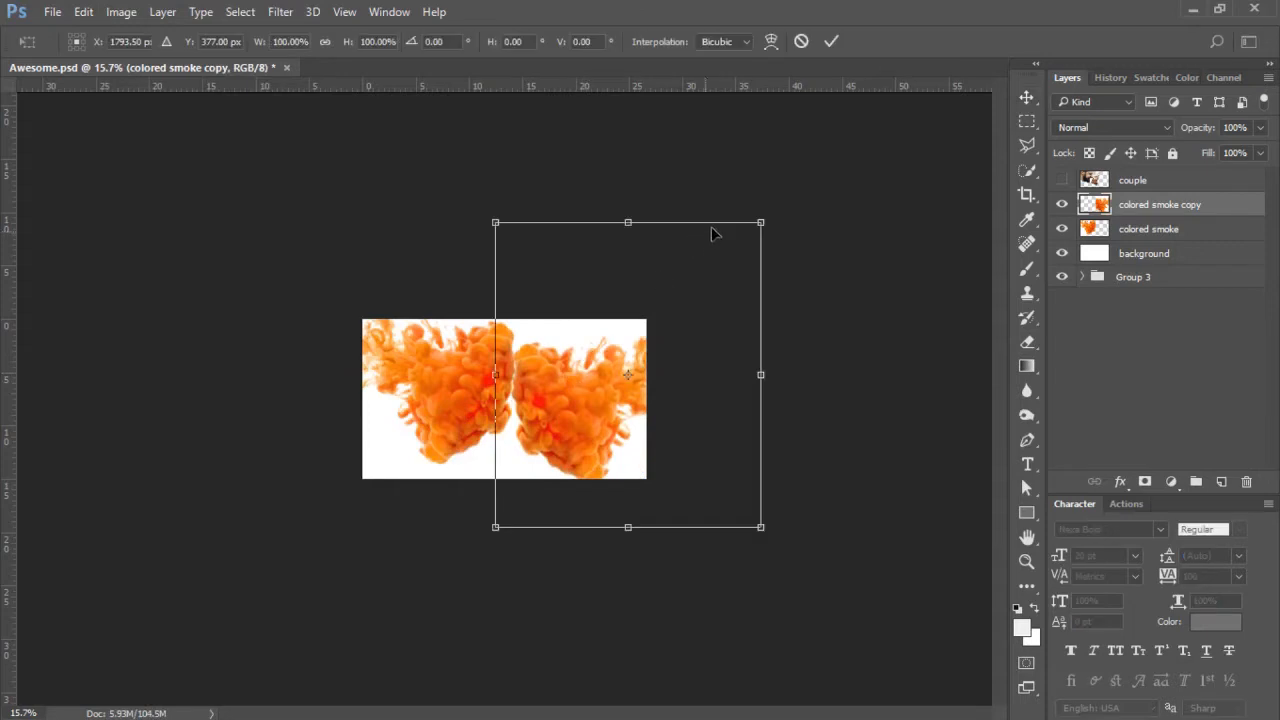
drag(781, 199, 785, 384)
drag(597, 360, 576, 459)
mouse_move(580, 432)
mouse_down()
mouse_move(587, 443)
mouse_move(575, 434)
mouse_up()
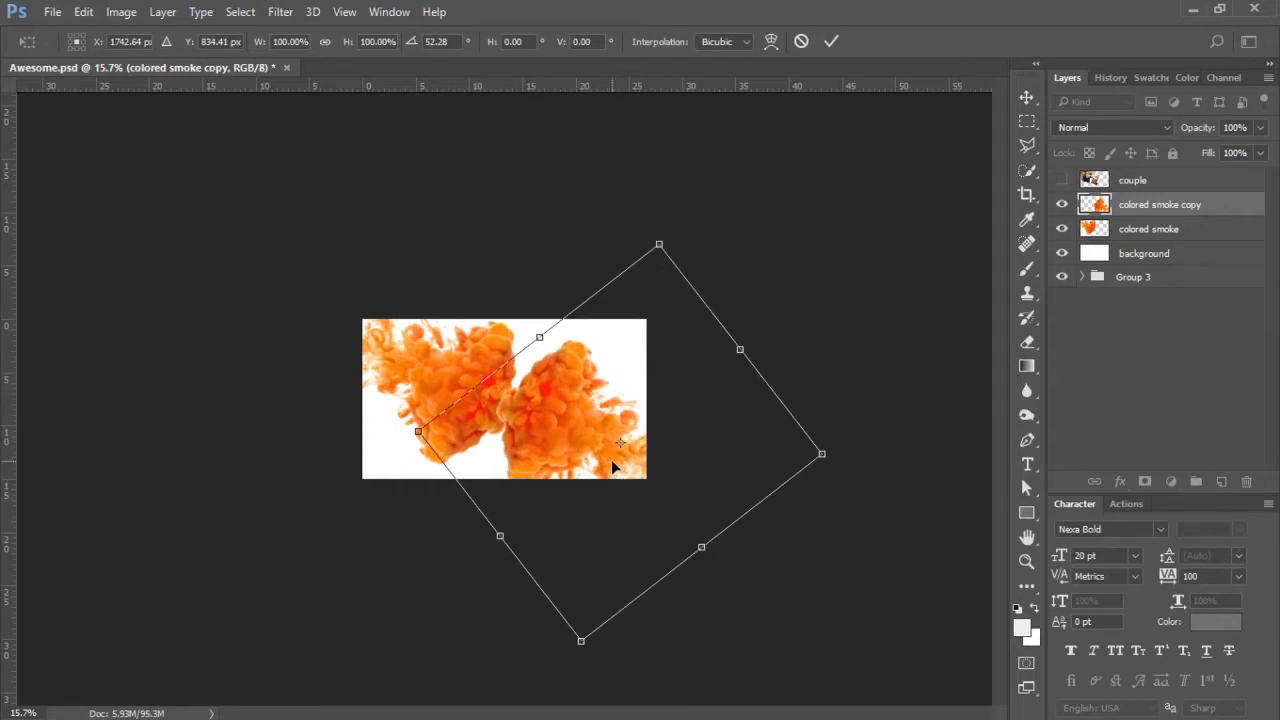
key(Return)
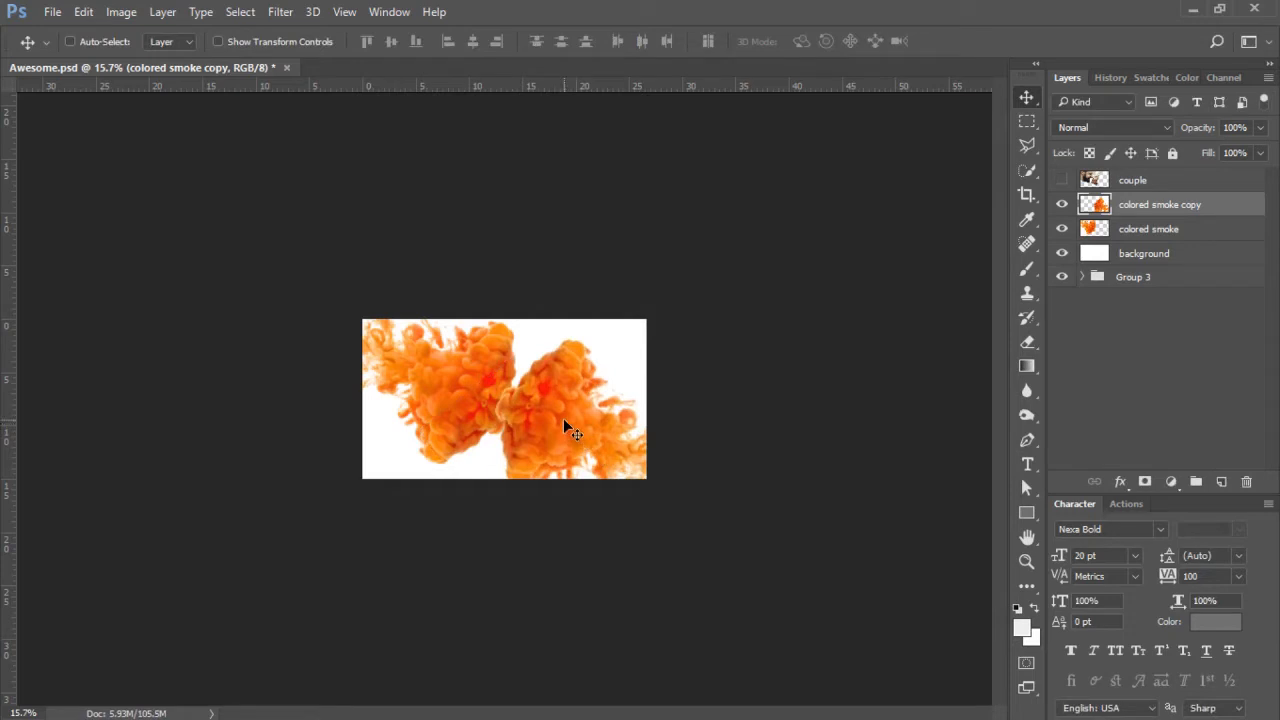
drag(563, 418, 565, 411)
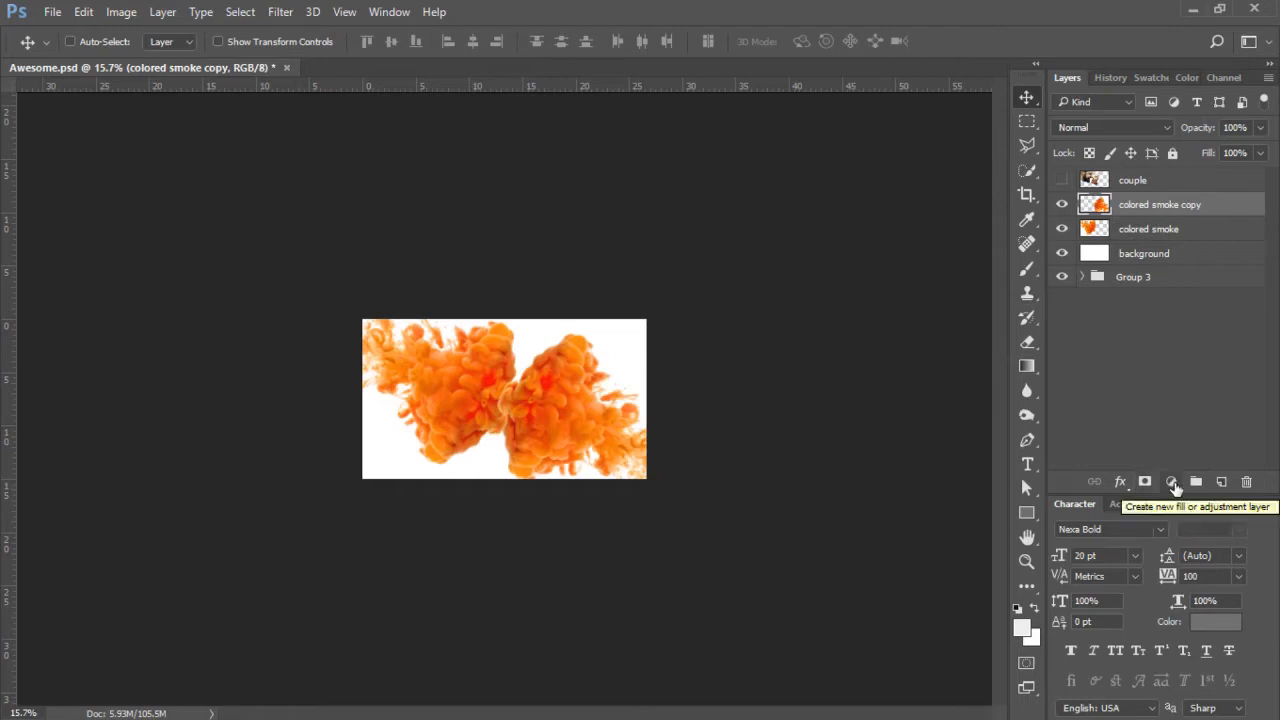
Add a Hue/Saturation adjustment layer above the smoke layers and set its hue to −61.
click(1175, 484)
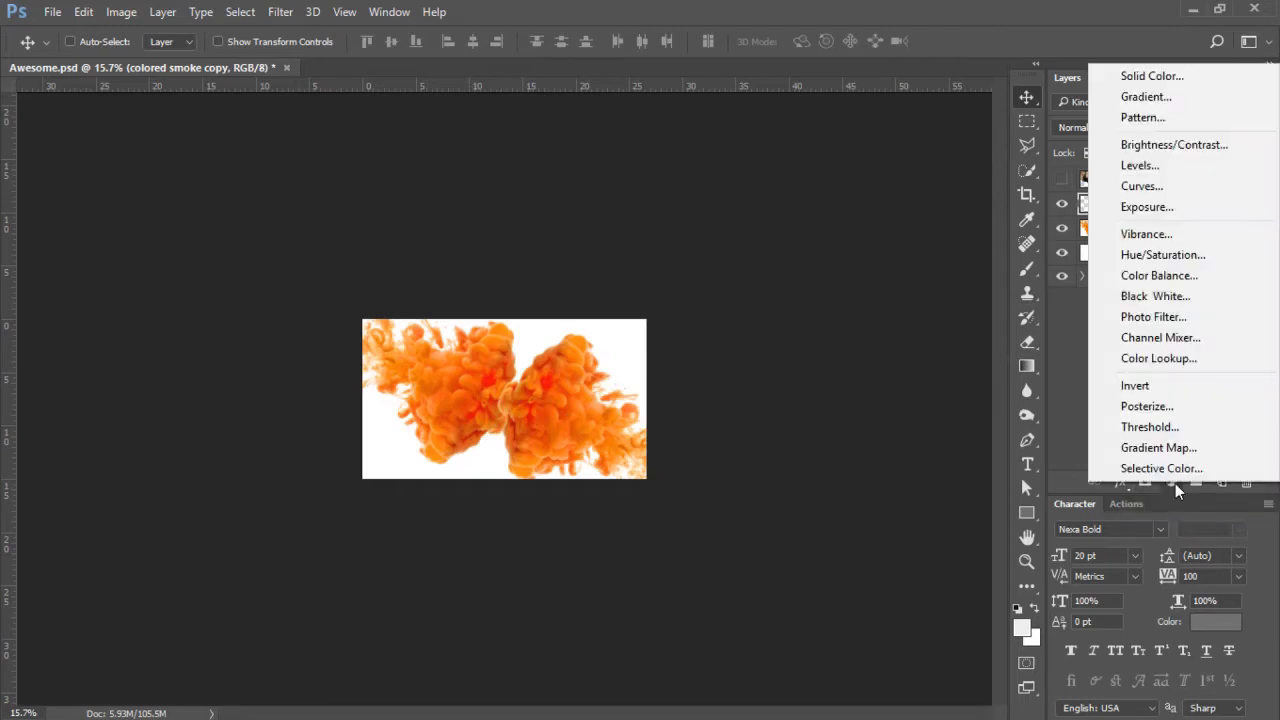
click(1178, 256)
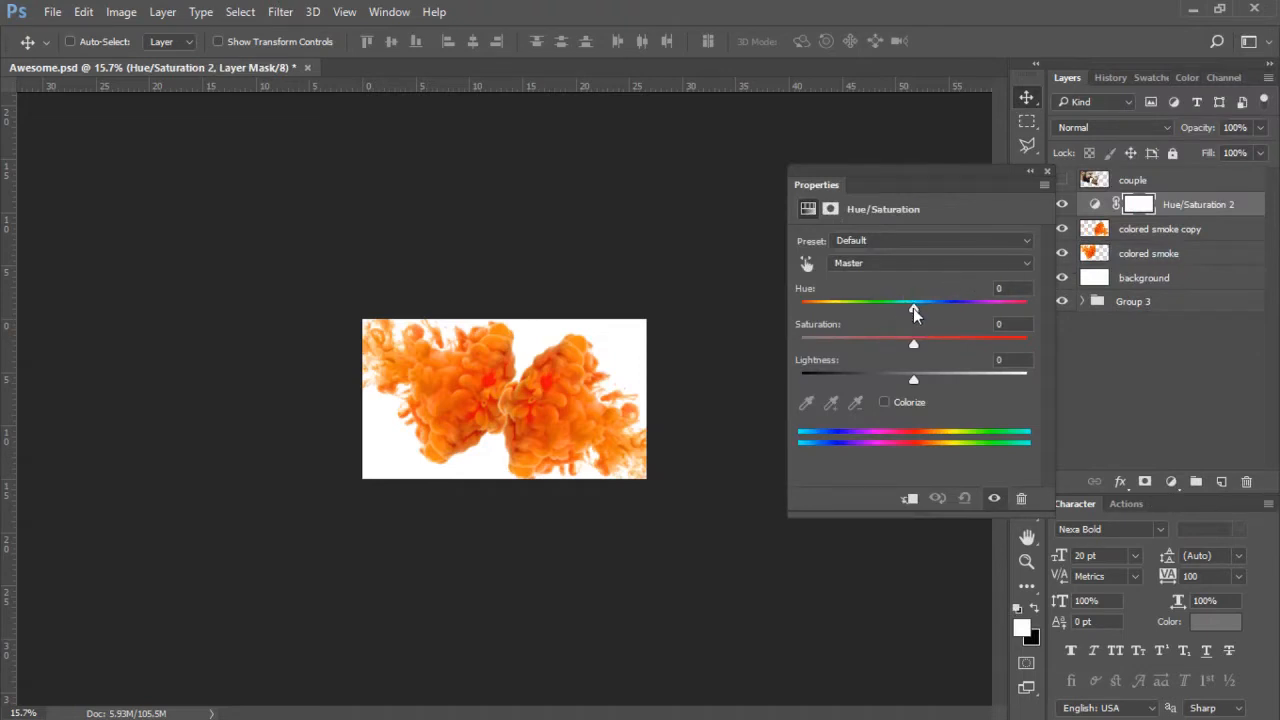
drag(915, 313, 857, 312)
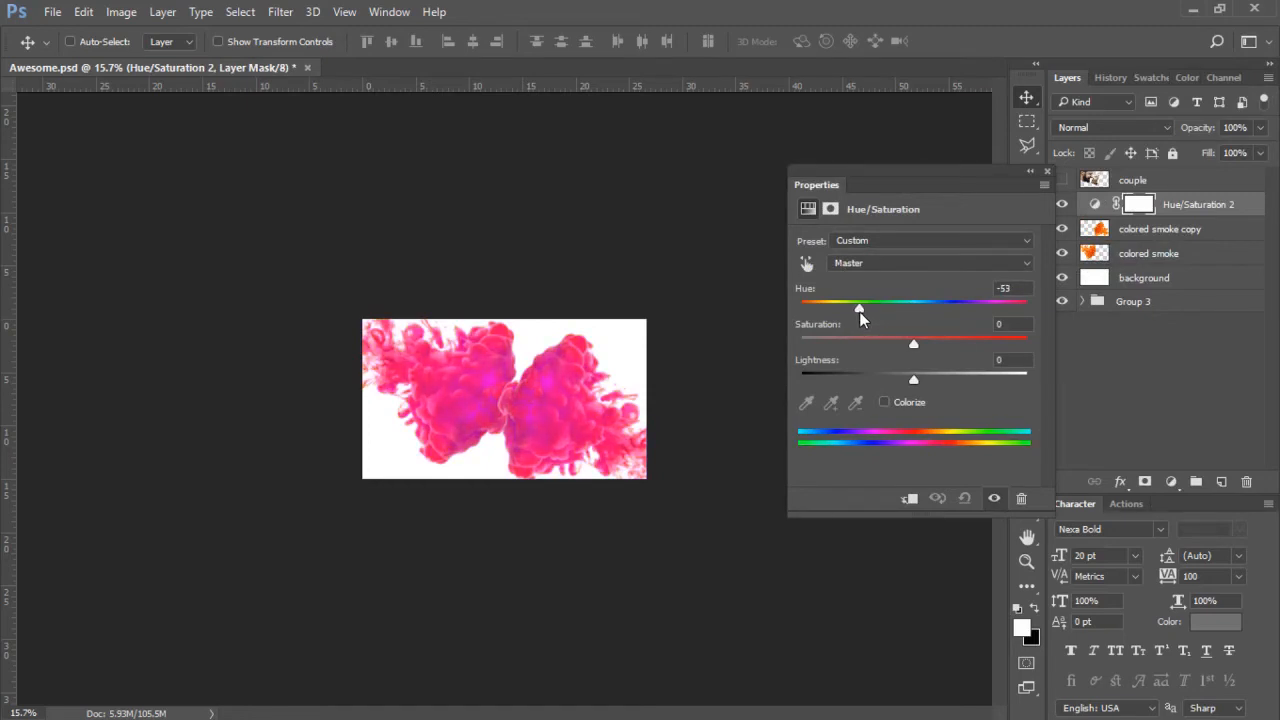
drag(859, 311, 853, 315)
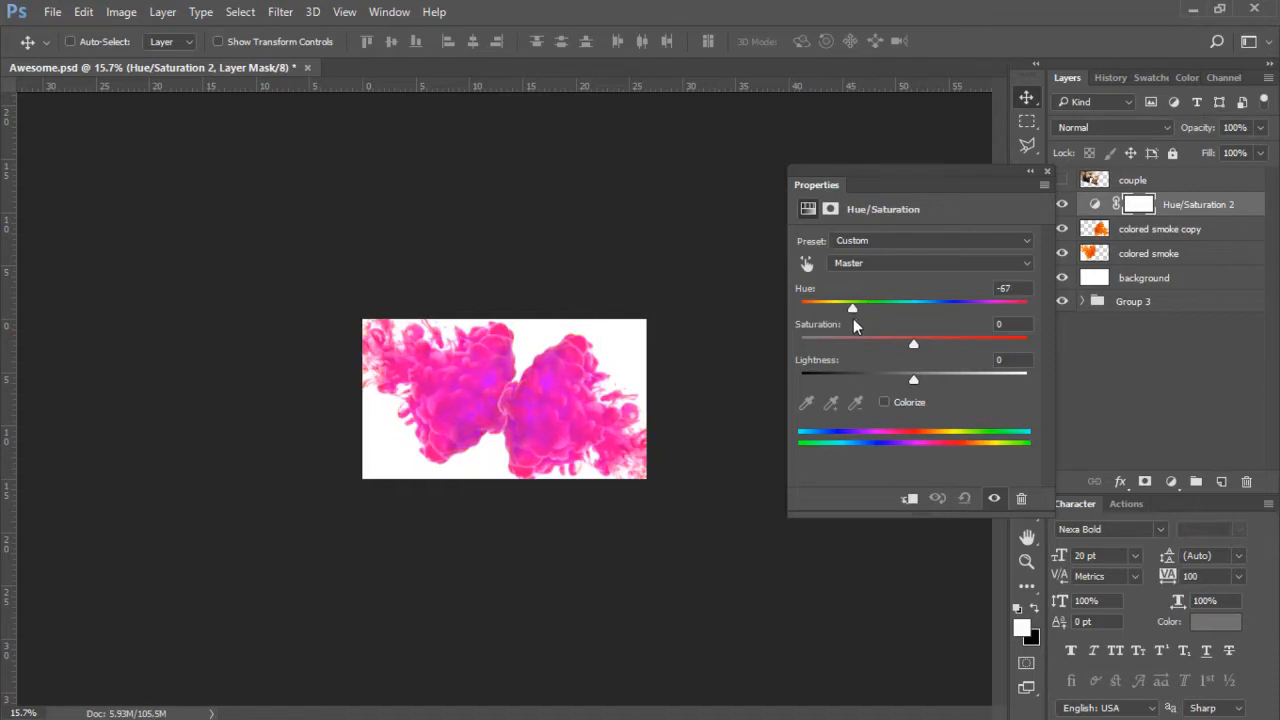
drag(854, 319, 855, 318)
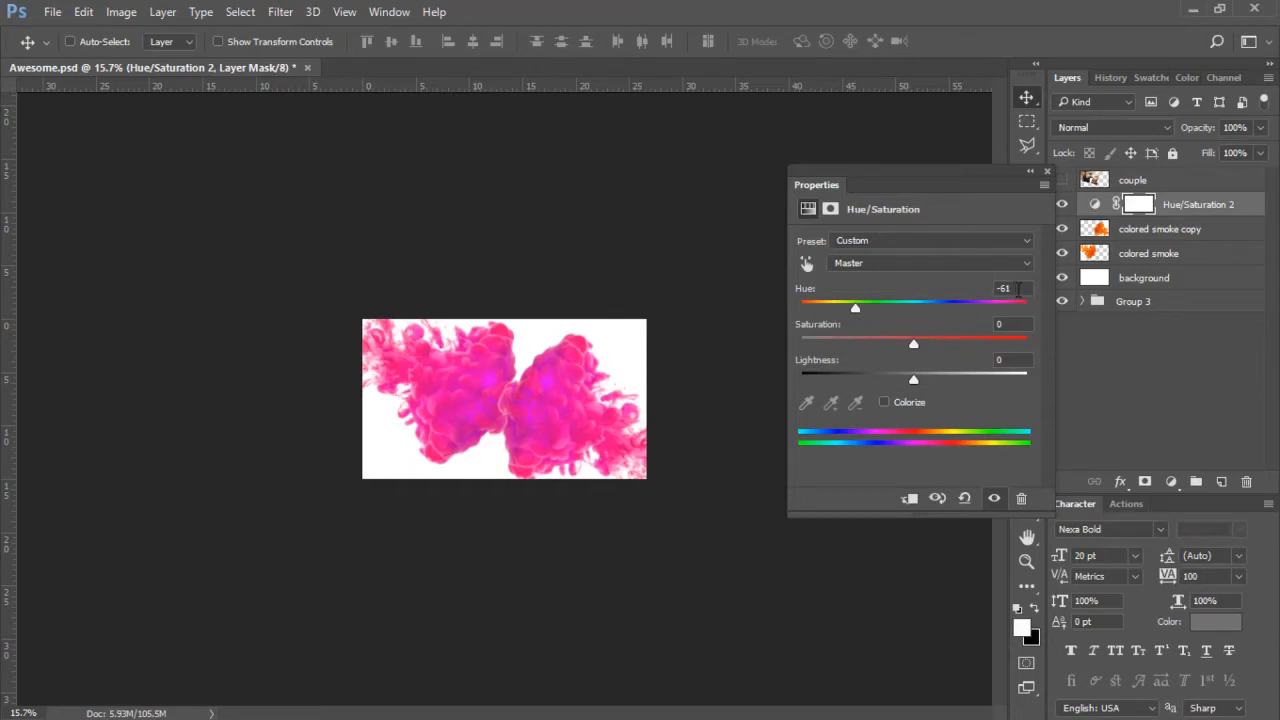
Clip the Hue/Saturation adjustment to the colored smoke copy so only that smoke is recolored.
click(911, 502)
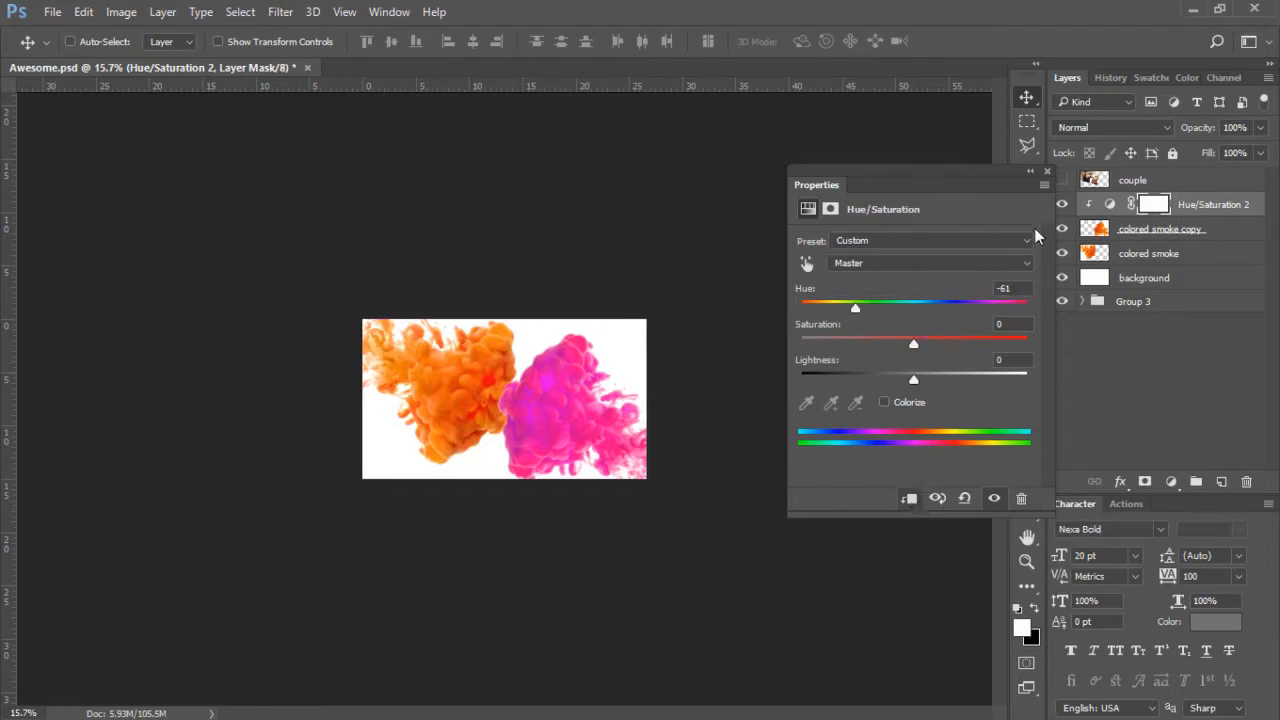
click(1048, 173)
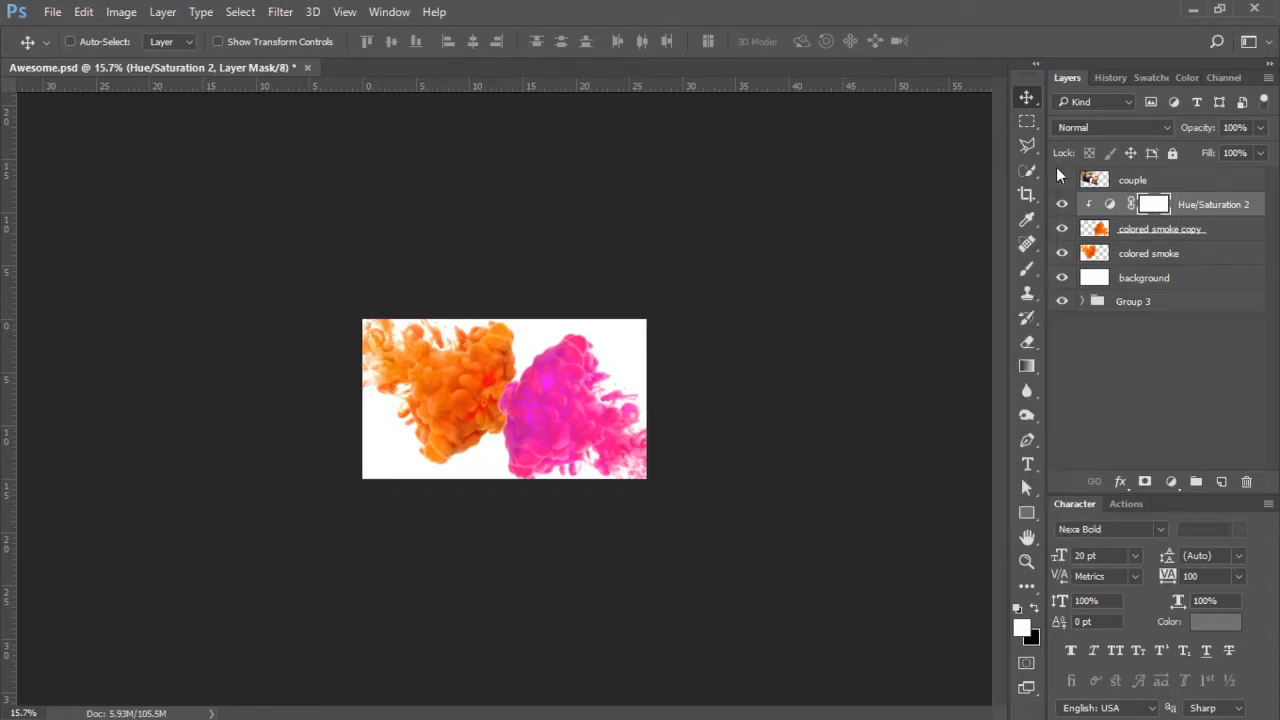
click(1259, 133)
drag(1261, 151, 1246, 152)
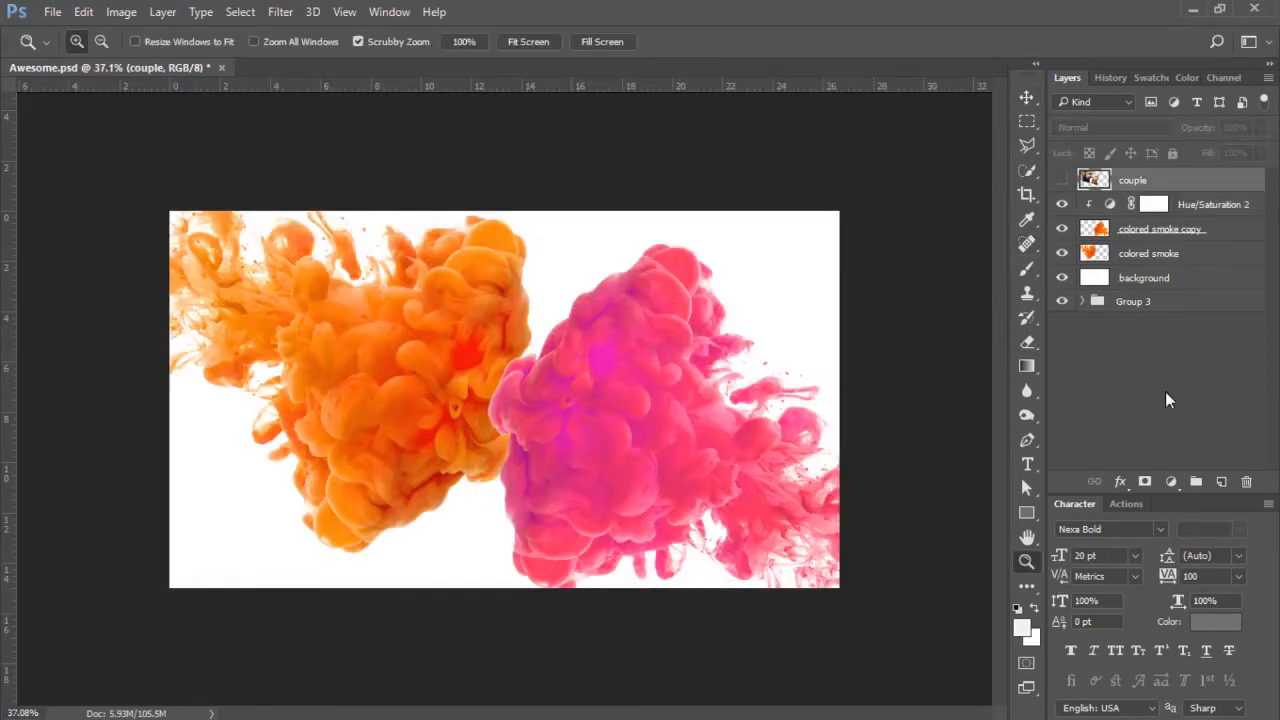
Show the couple layer and move the portrait down toward the middle of the canvas.
click(1063, 183)
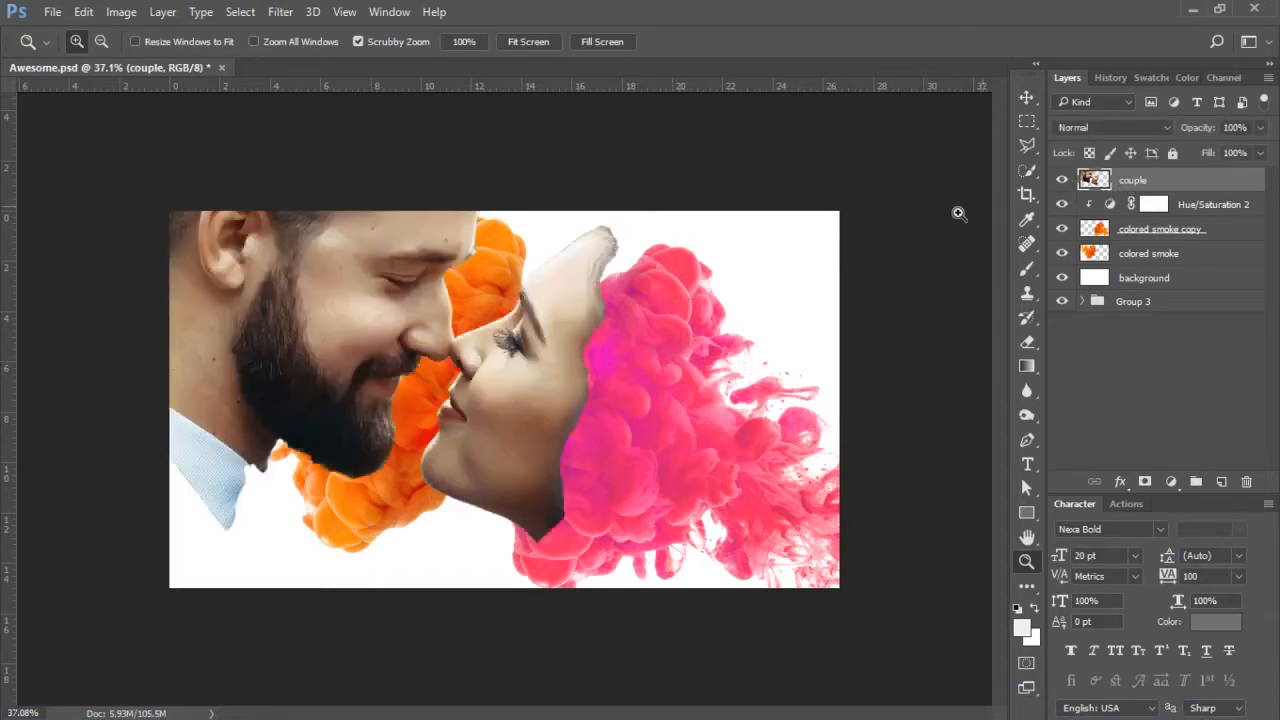
click(1026, 97)
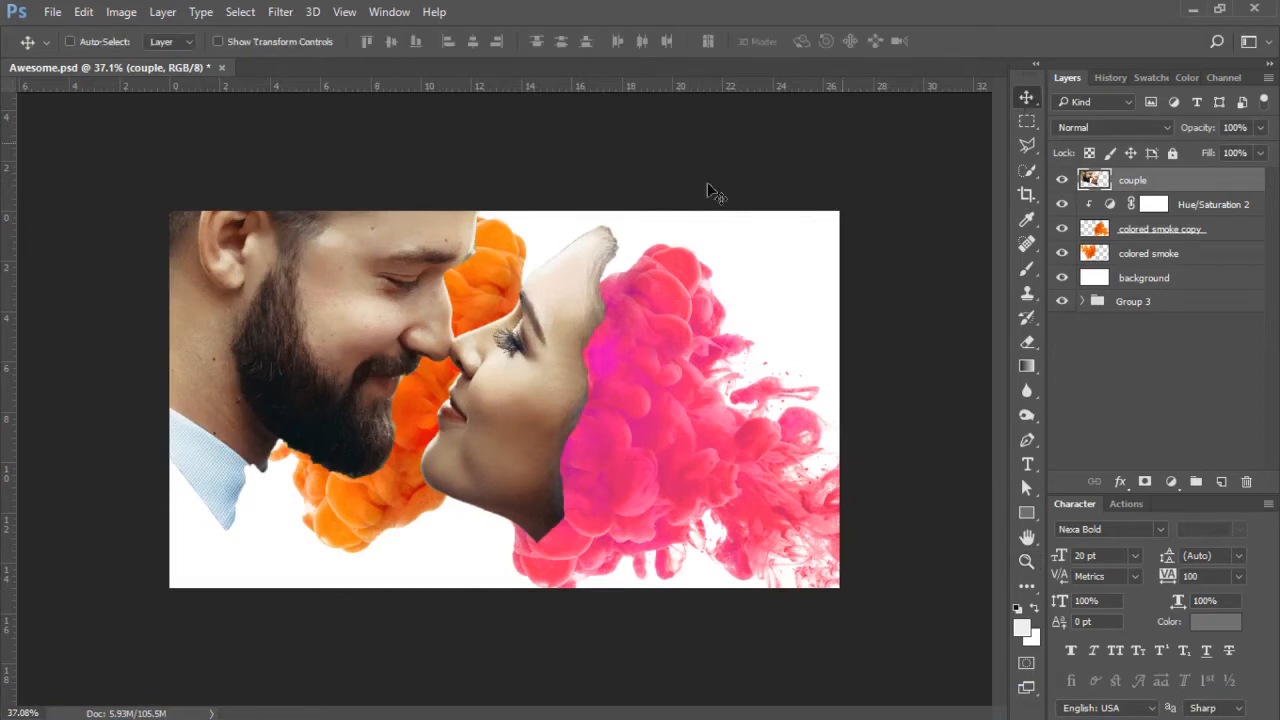
drag(403, 353, 470, 399)
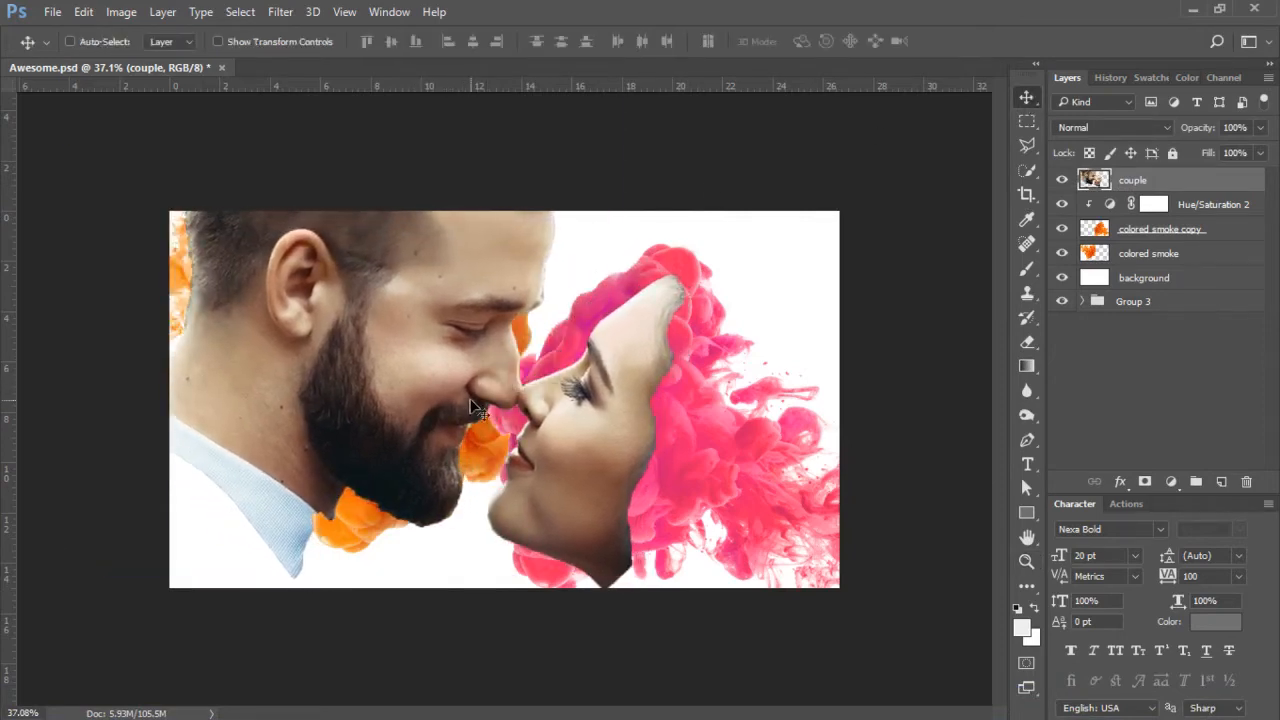
Scale the couple portrait down to about 72% and position it over the meeting point of the two smoke clouds.
key(ctrl)
key(ctrl+t)
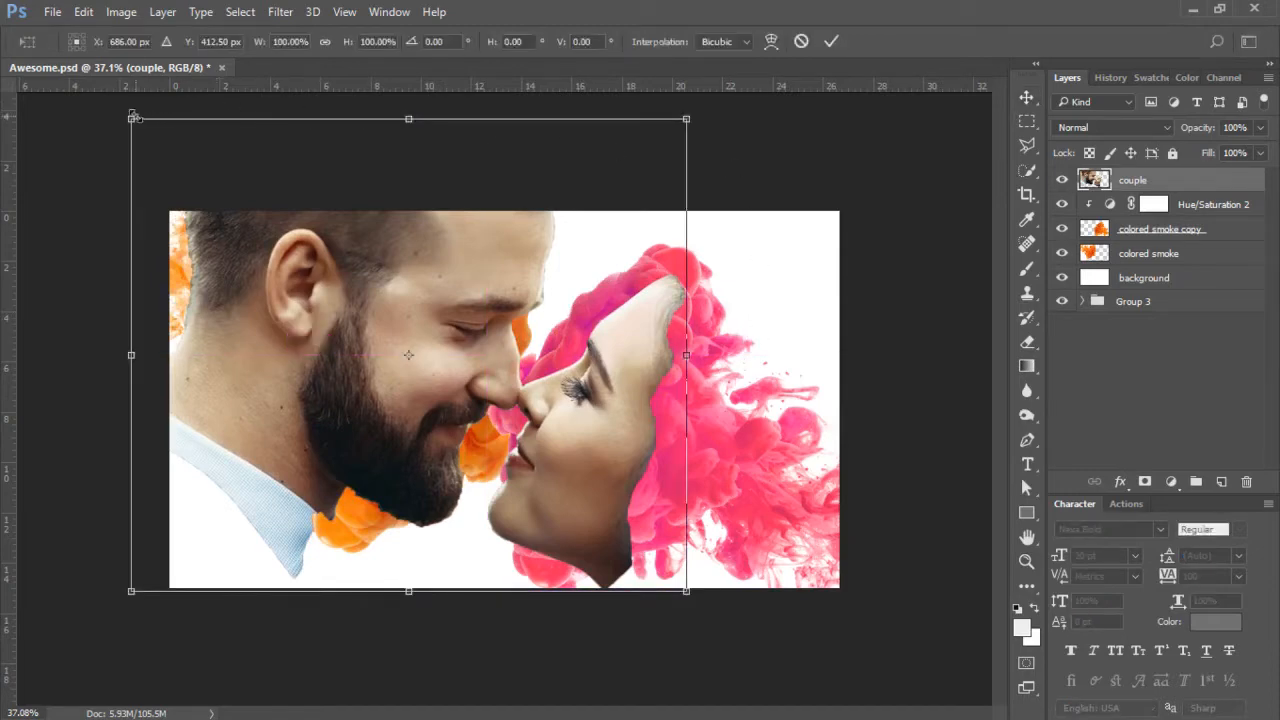
drag(131, 126, 178, 180)
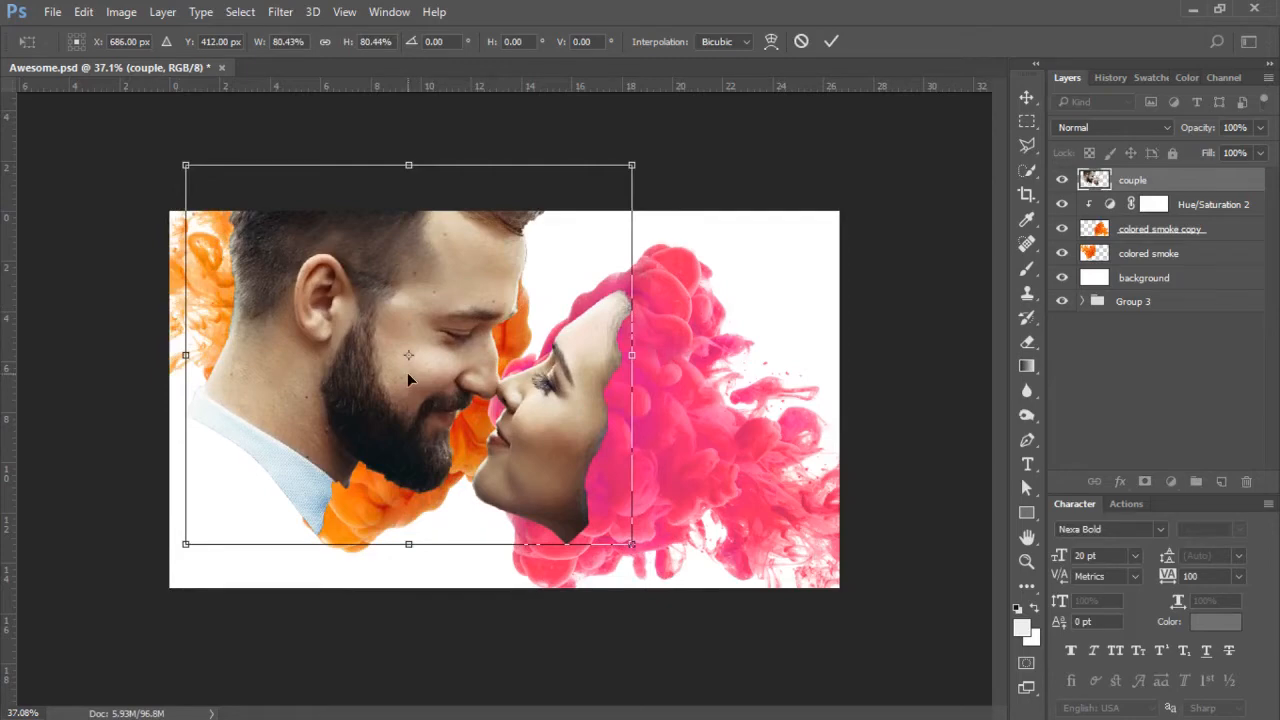
drag(407, 372, 435, 408)
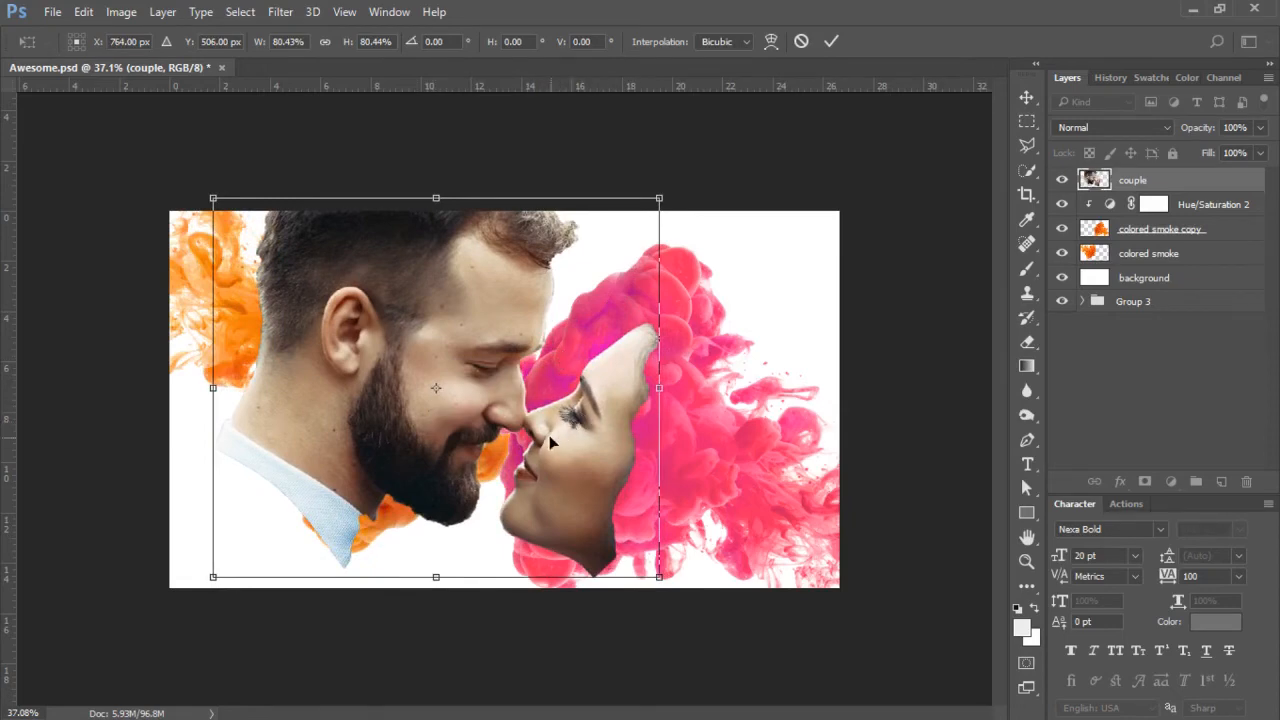
mouse_move(549, 440)
mouse_down()
mouse_move(545, 396)
mouse_move(545, 427)
mouse_move(536, 420)
mouse_up()
drag(199, 176, 236, 226)
mouse_move(577, 413)
mouse_down()
mouse_move(550, 374)
mouse_move(566, 388)
mouse_move(565, 420)
mouse_move(572, 395)
mouse_up()
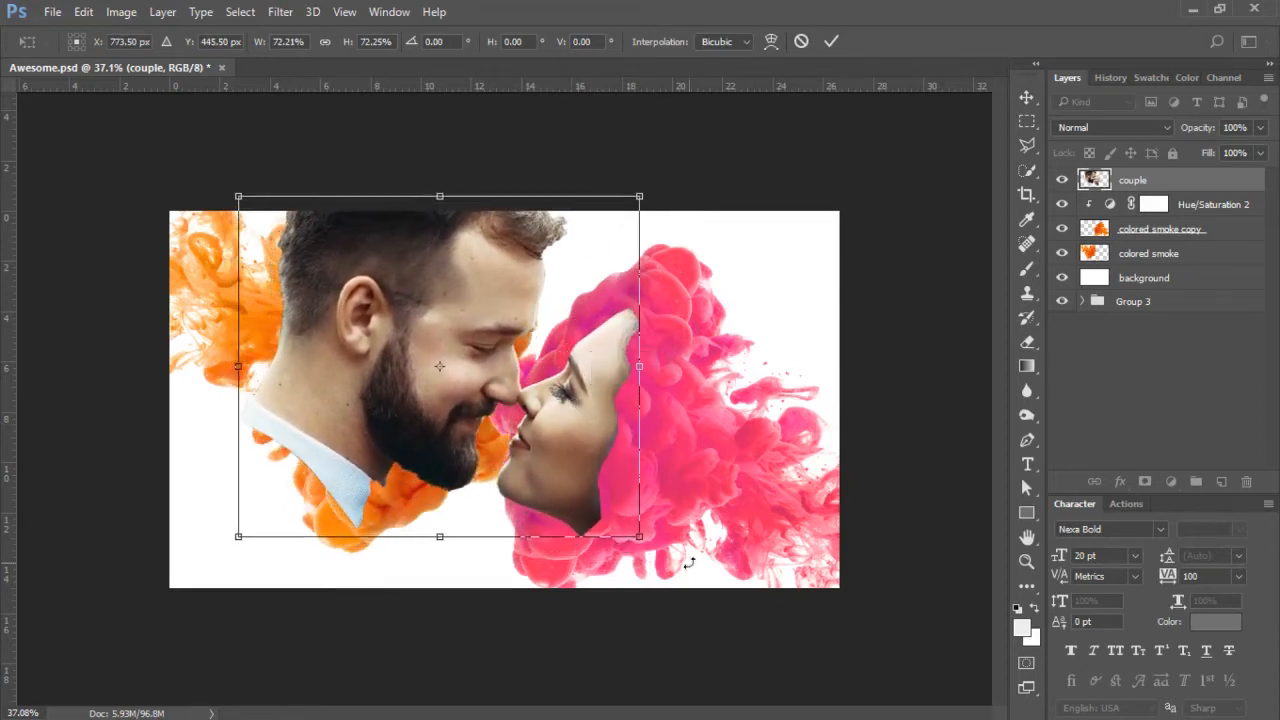
Rotate the couple portrait about −5.8°, enlarge it to about 75%, and place it with the faces over the smoke clouds.
drag(678, 563, 700, 543)
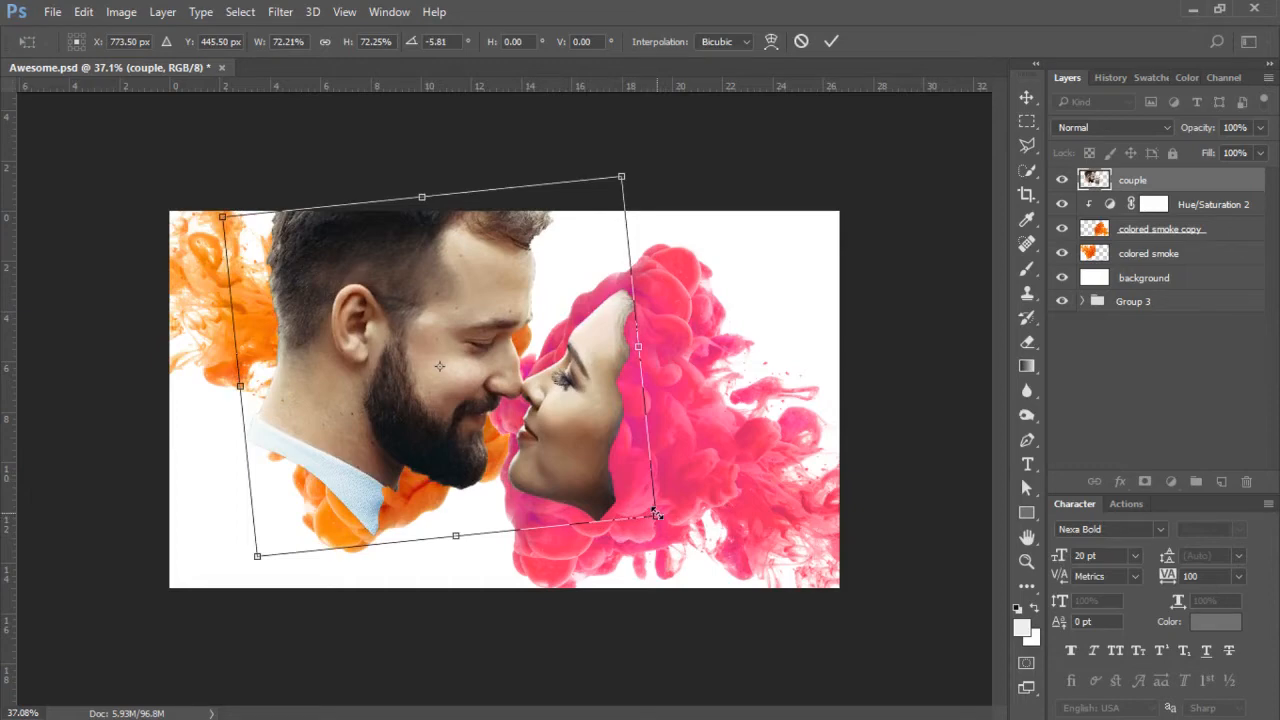
drag(656, 513, 670, 525)
drag(604, 478, 582, 463)
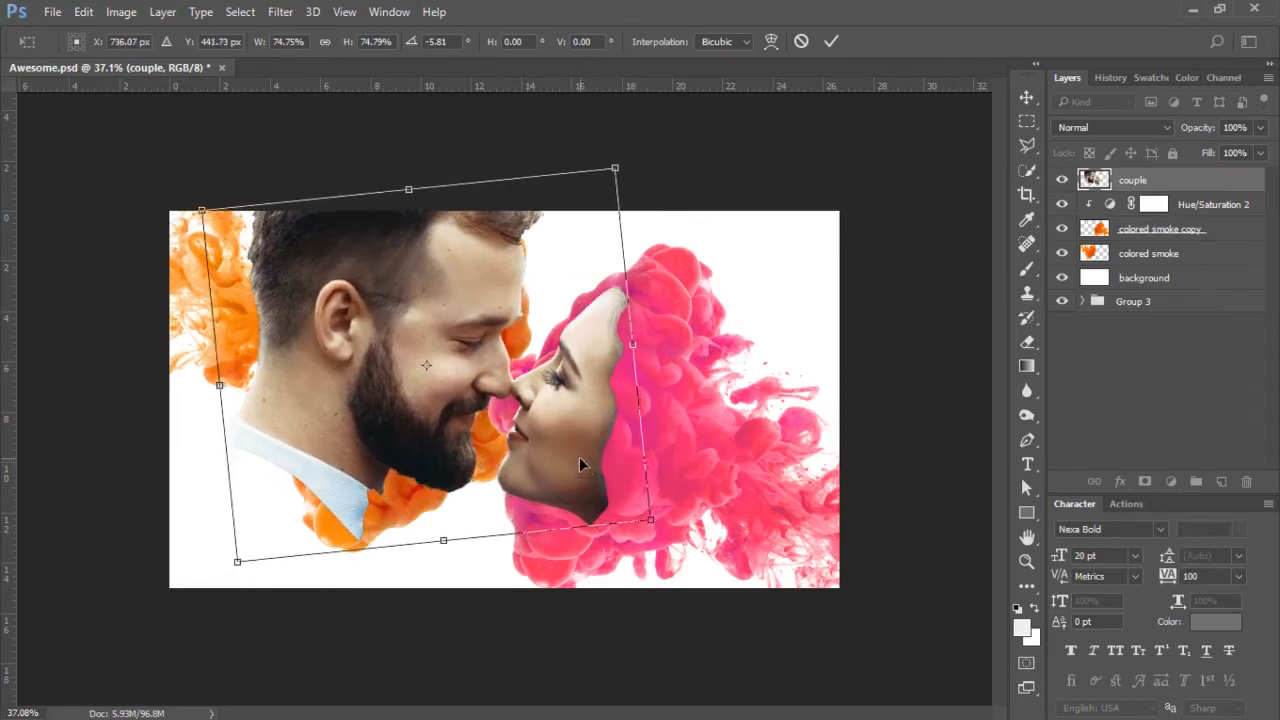
drag(578, 456, 579, 462)
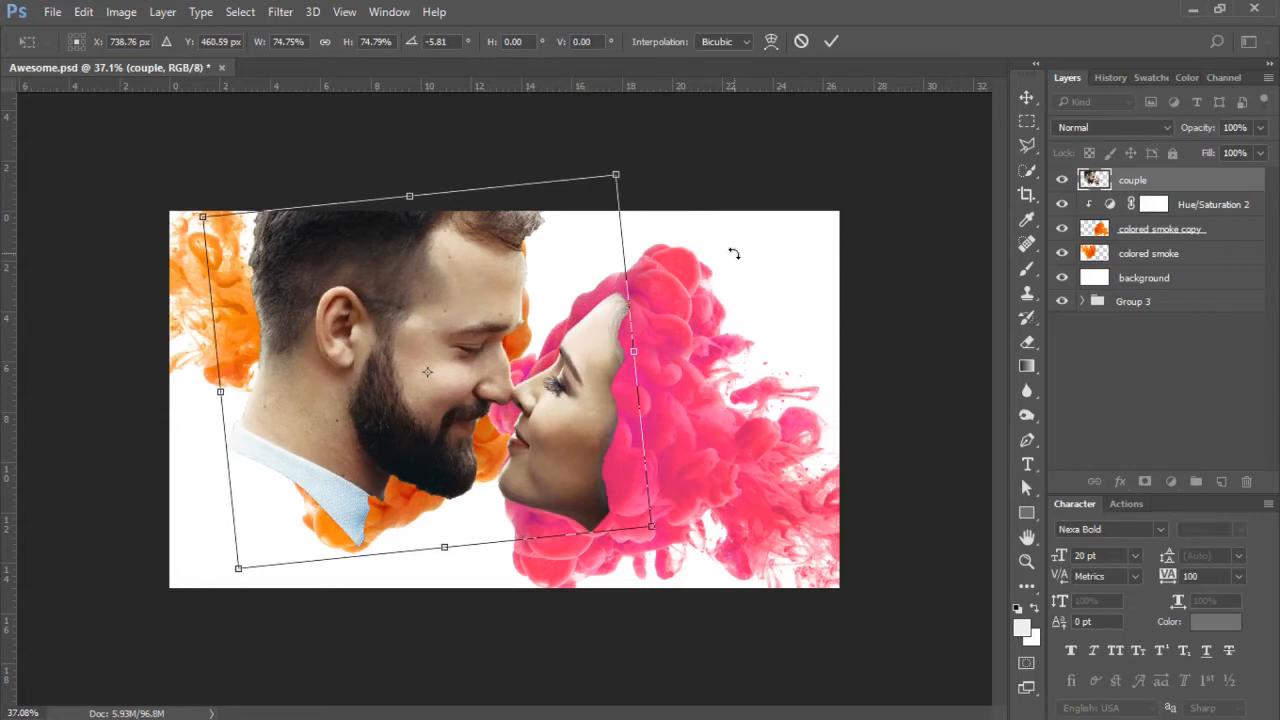
key(Return)
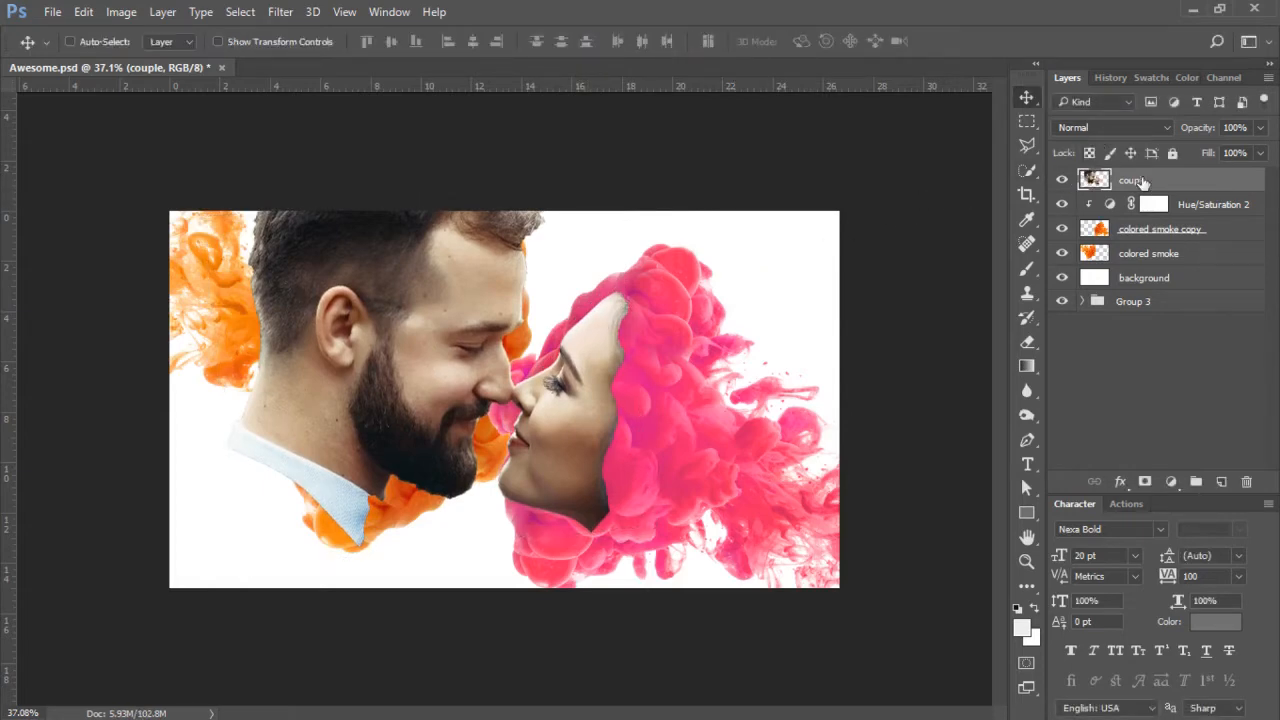
Set the couple layer's blend mode to Screen and duplicate the layer.
click(1125, 131)
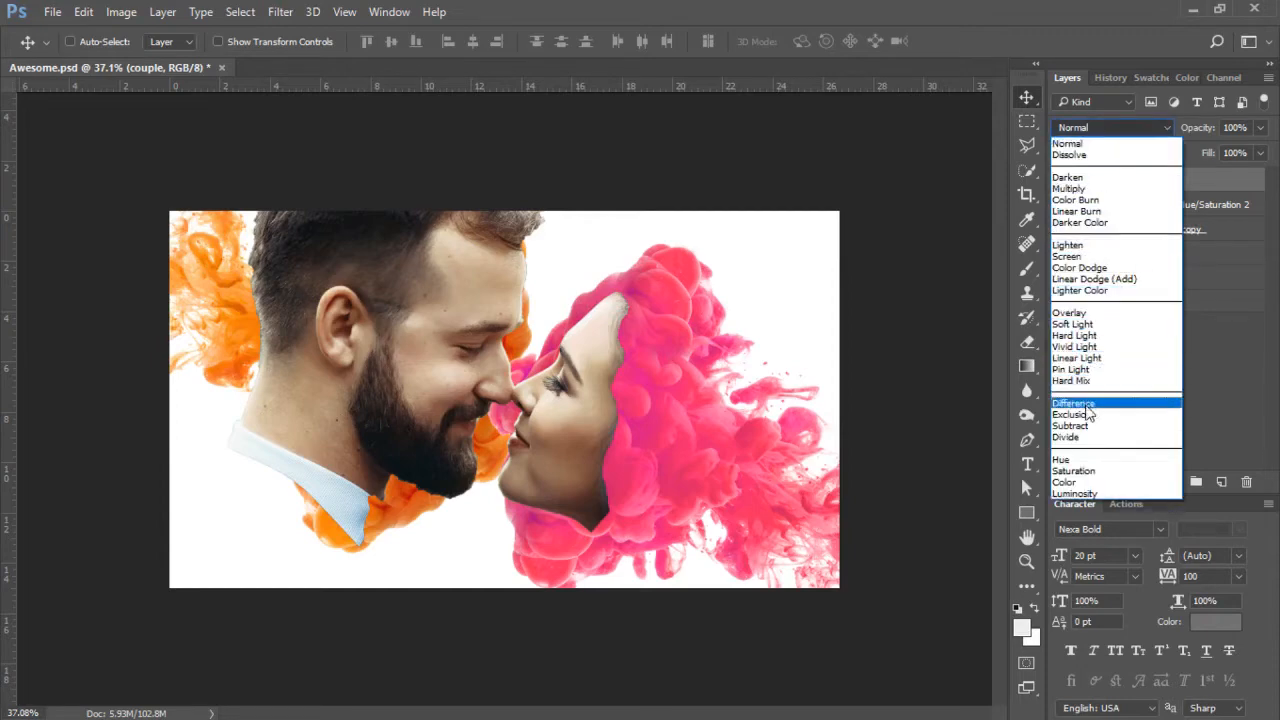
click(1099, 257)
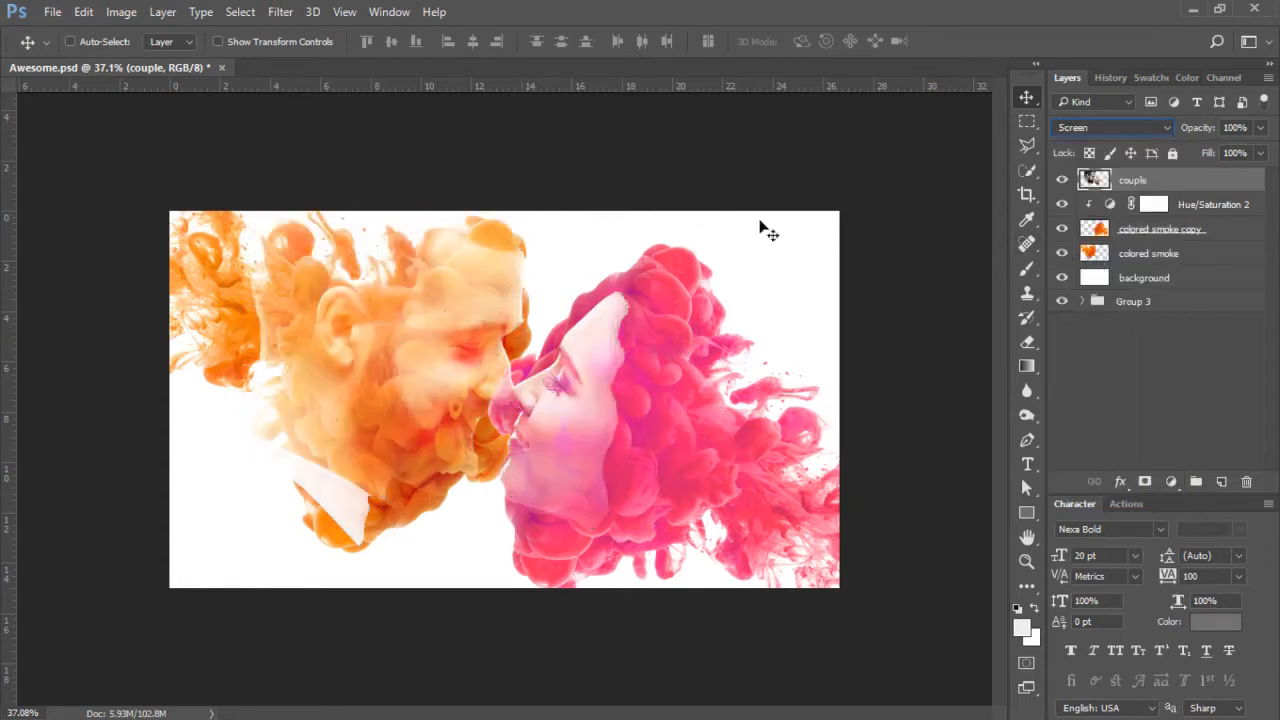
key(ctrl)
key(ctrl+j)
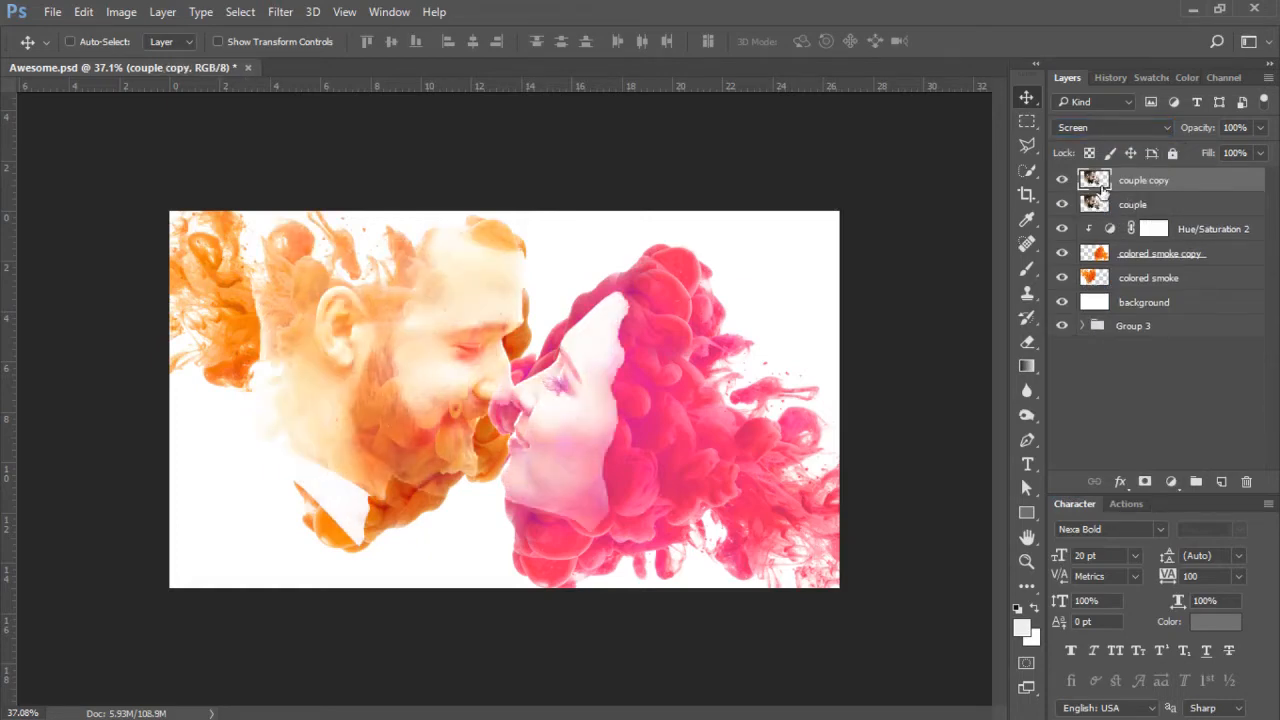
Set the couple copy layer's blend mode to Normal and hide that layer.
click(1097, 131)
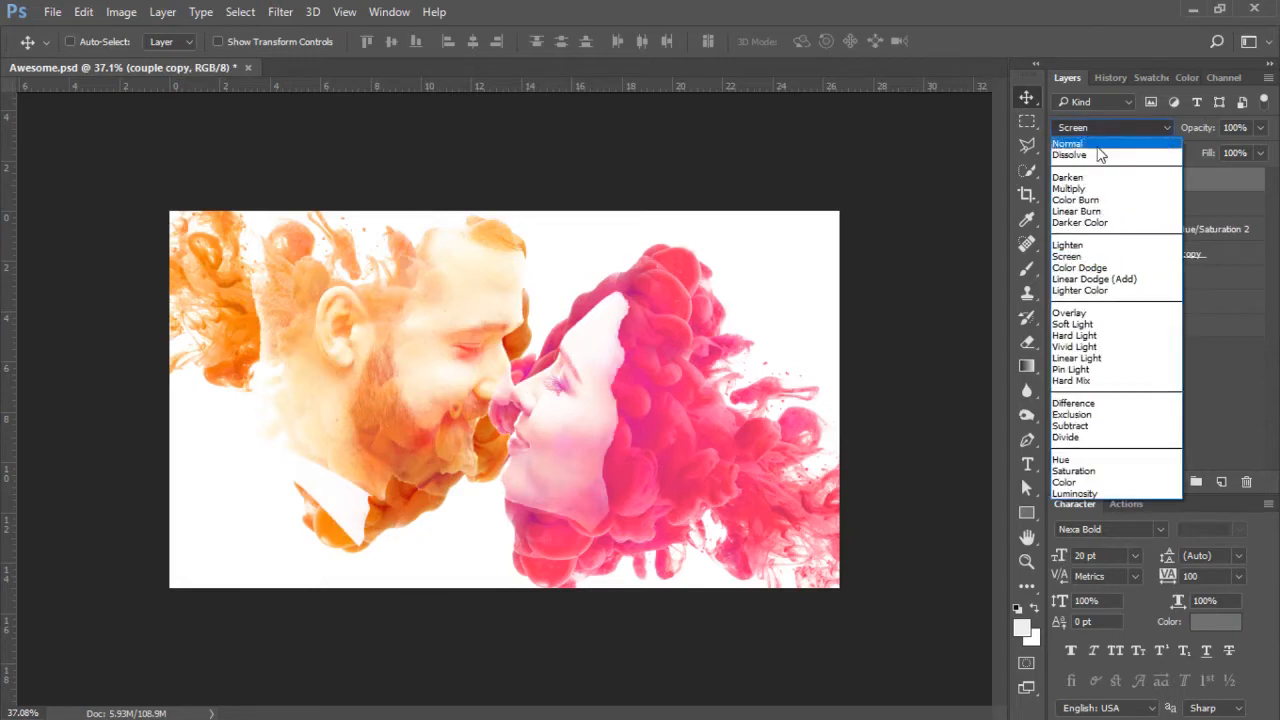
click(1097, 145)
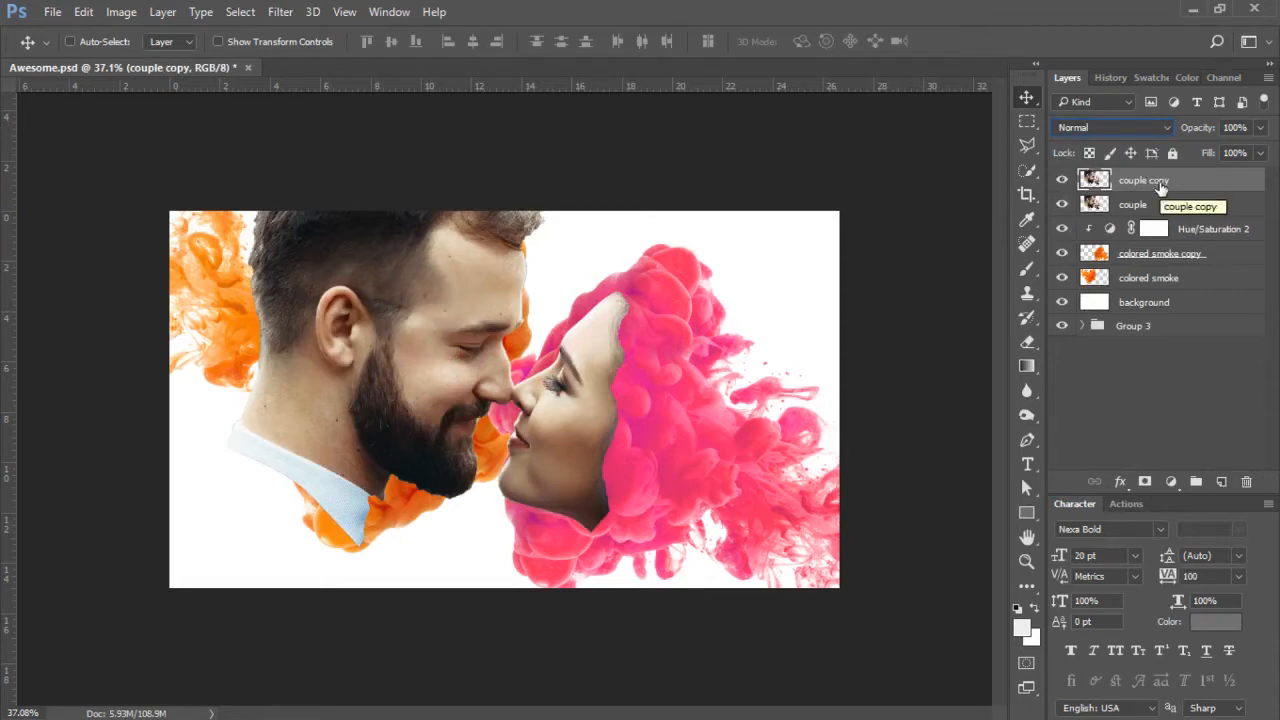
click(1062, 180)
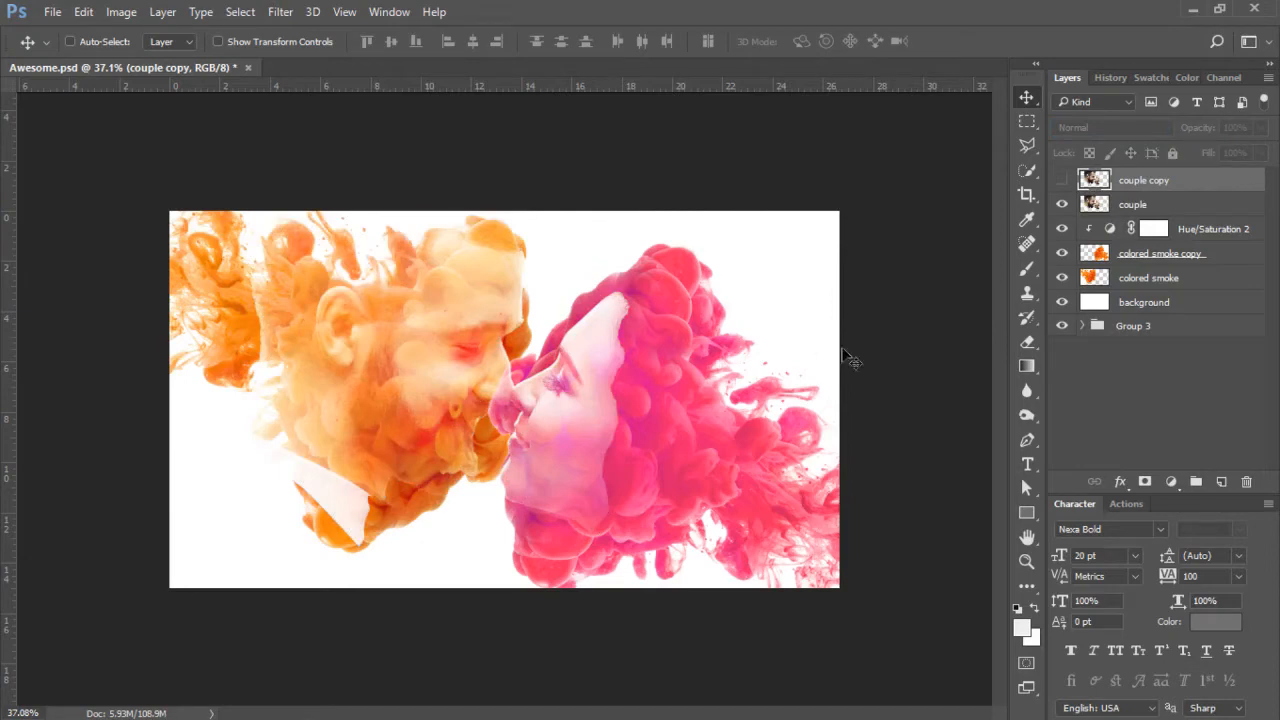
Show the couple copy and rotate both couple layers together by about −4.65°.
click(1135, 206)
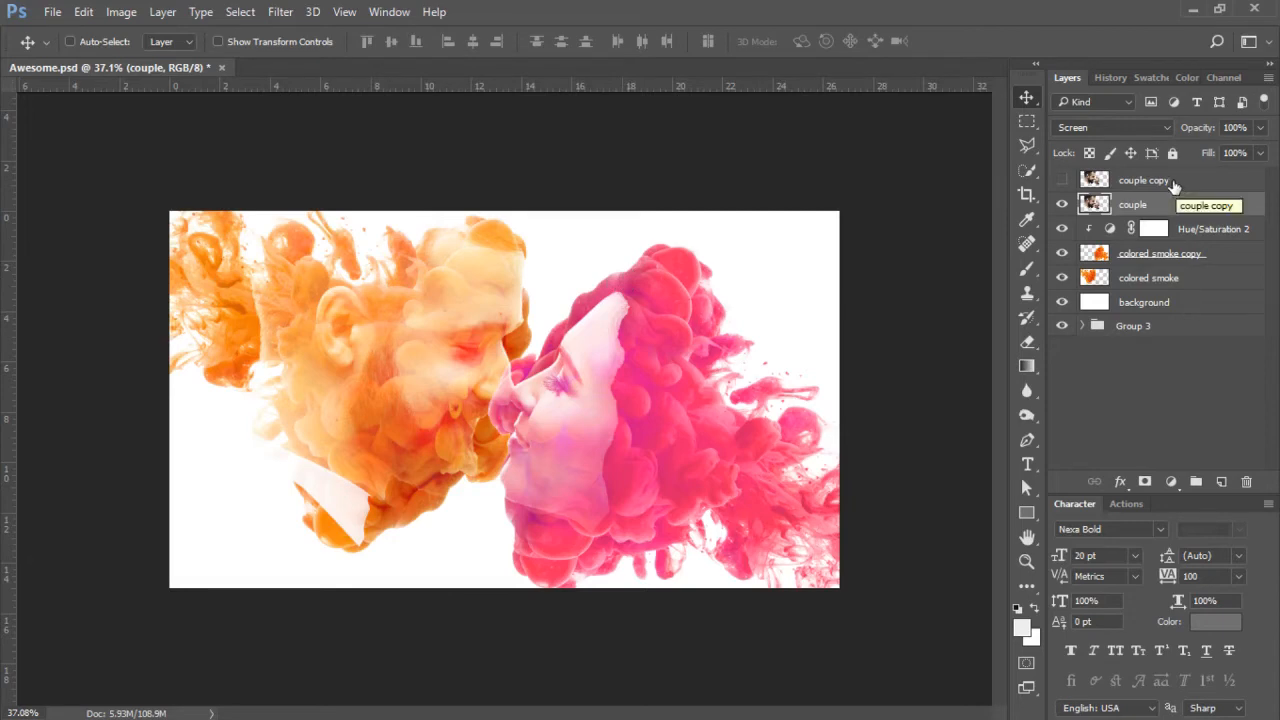
key(ctrl)
ctrl+click(1165, 186)
click(1063, 182)
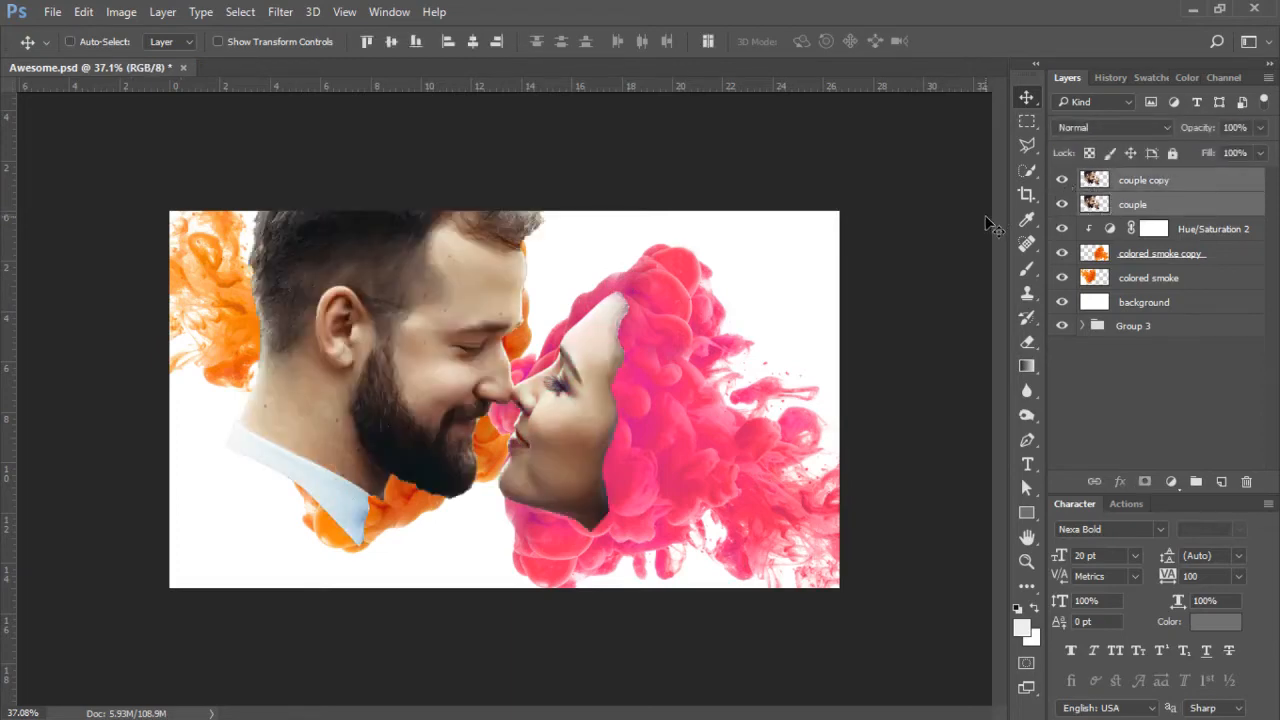
key(ctrl+t)
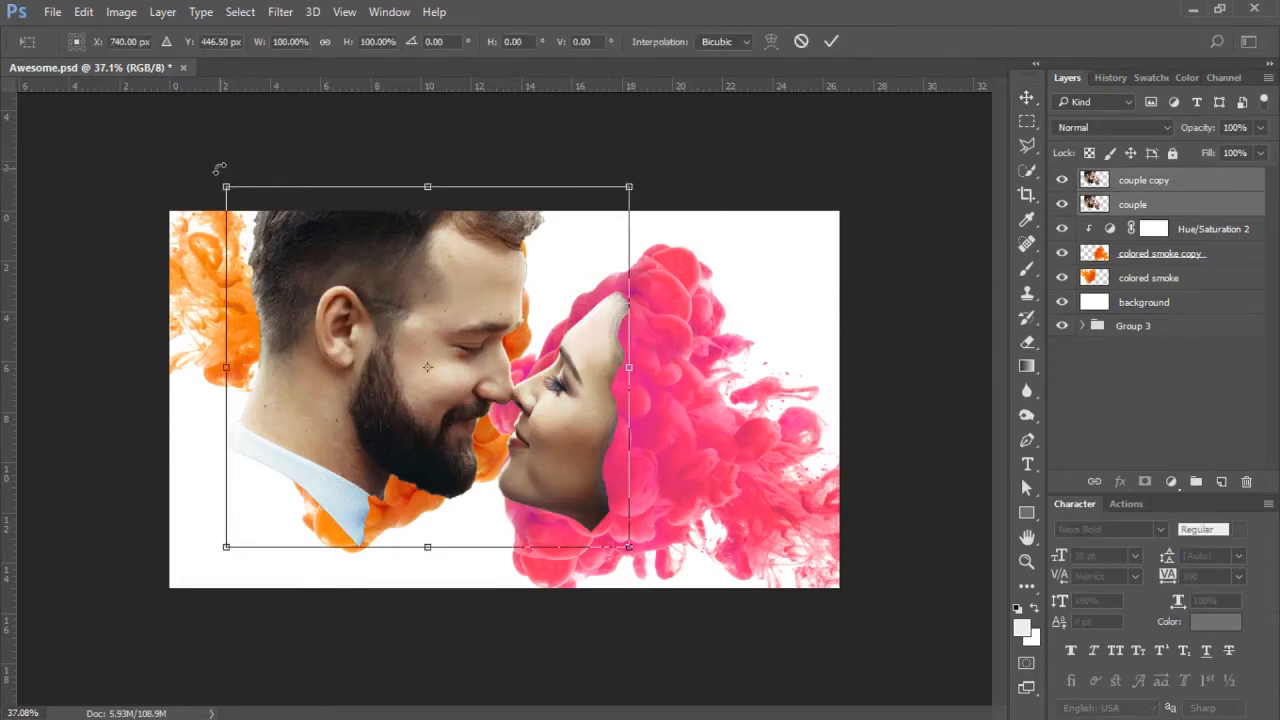
drag(219, 168, 200, 182)
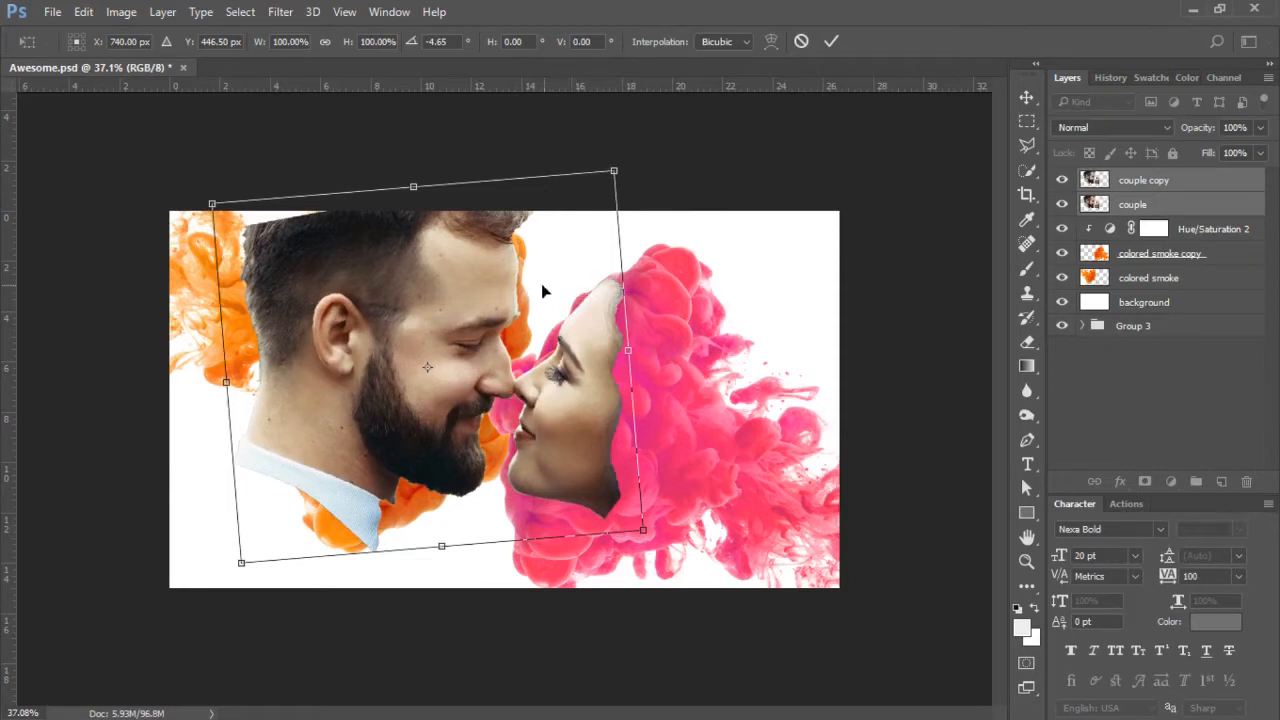
drag(470, 361, 471, 361)
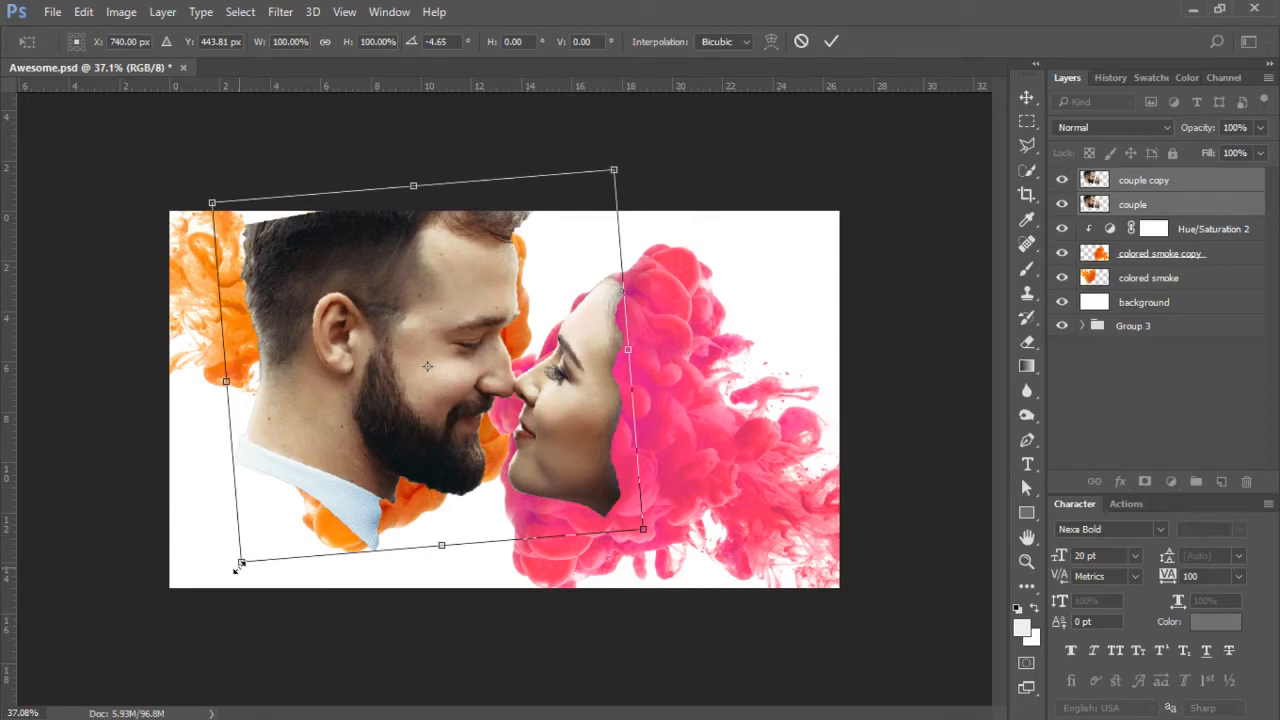
Enlarge both couple layers together to about 112% and position the man's head near the canvas's left edge.
mouse_move(236, 570)
mouse_down()
mouse_move(214, 585)
mouse_move(229, 576)
mouse_up()
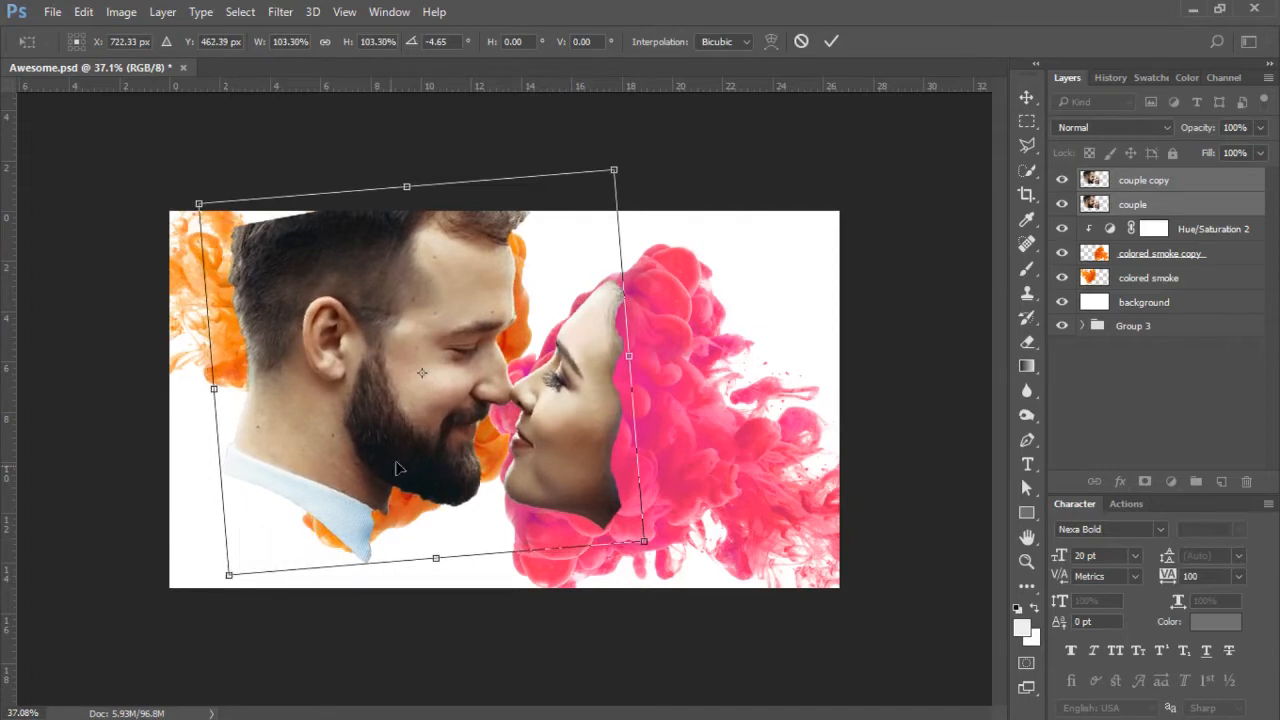
drag(439, 438, 442, 428)
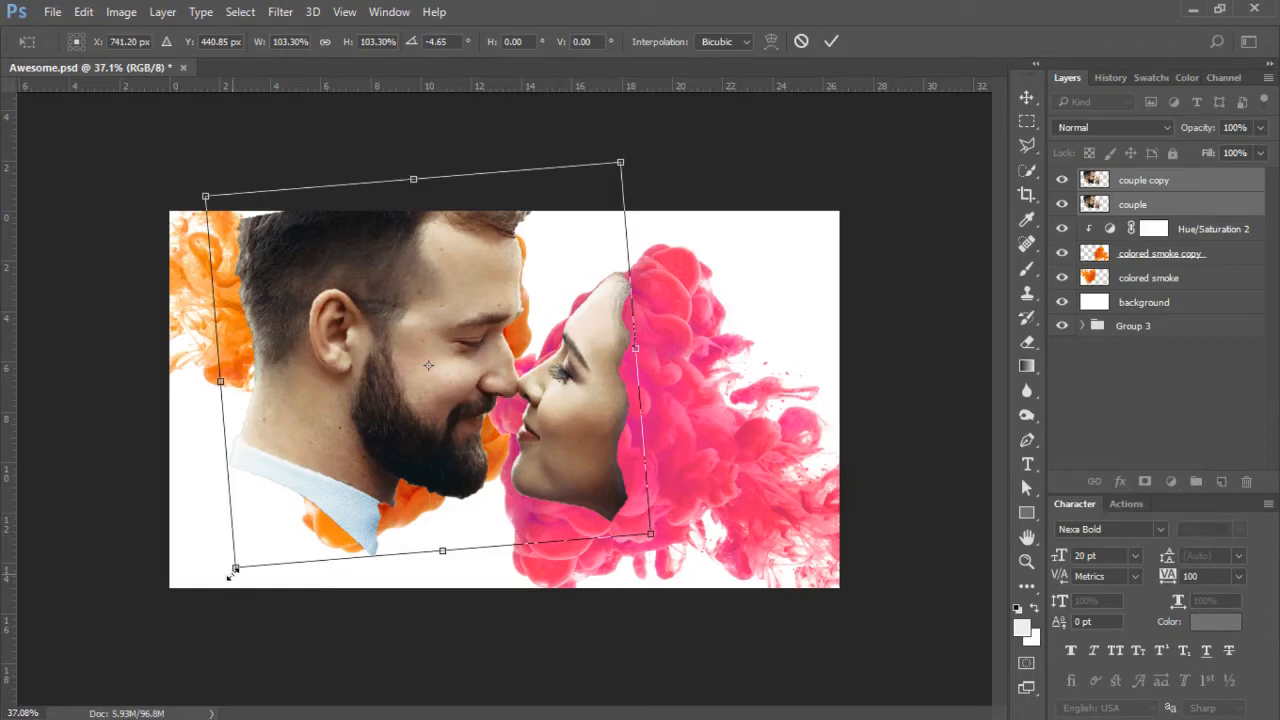
drag(231, 575, 203, 600)
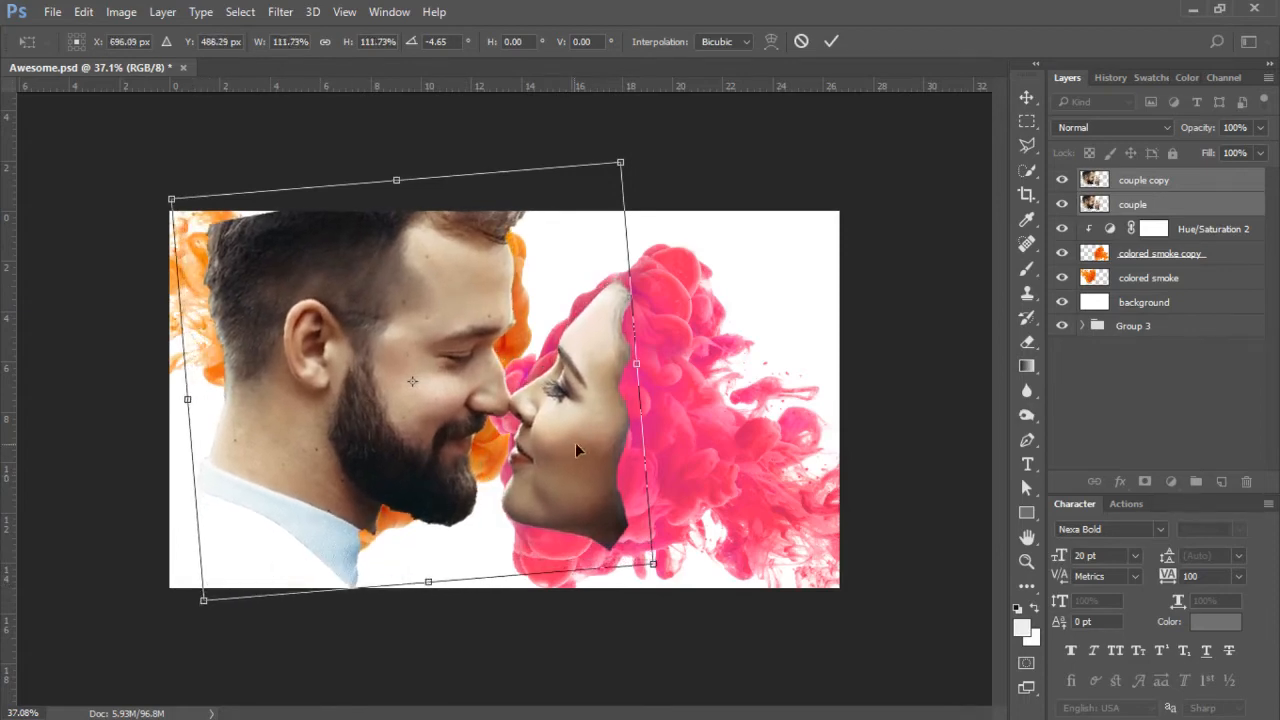
drag(604, 421, 605, 416)
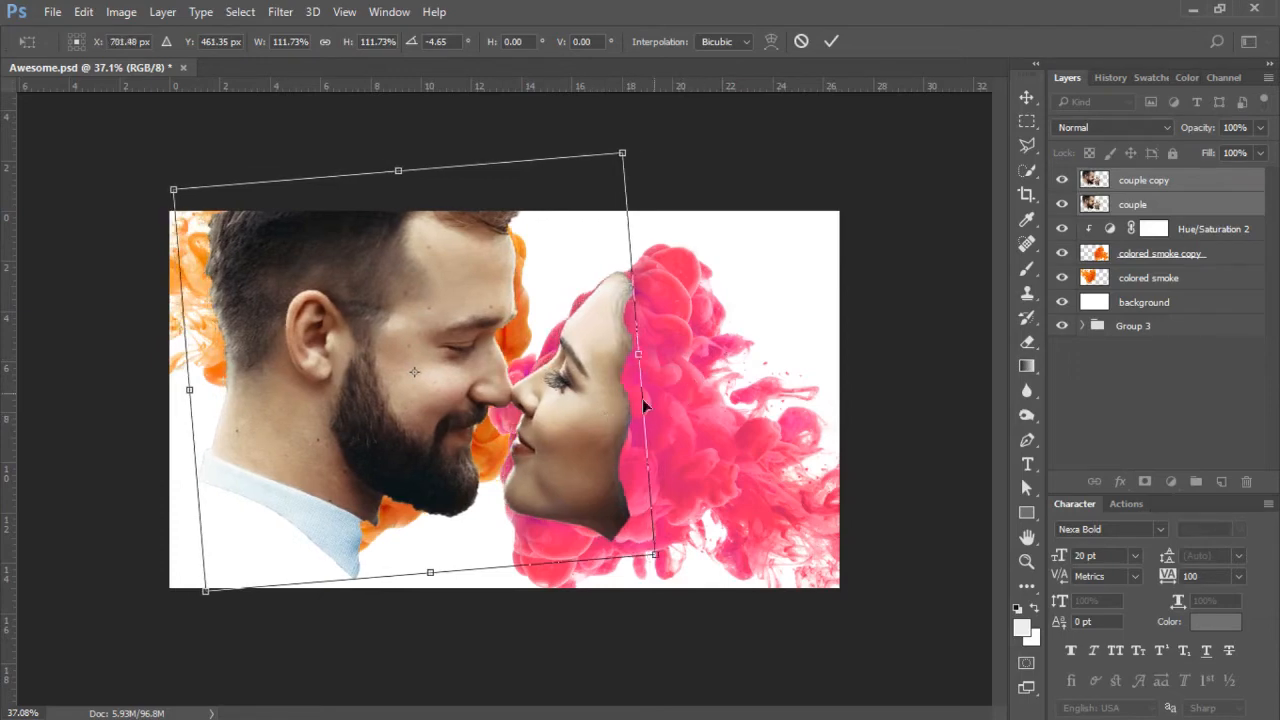
drag(571, 481, 564, 478)
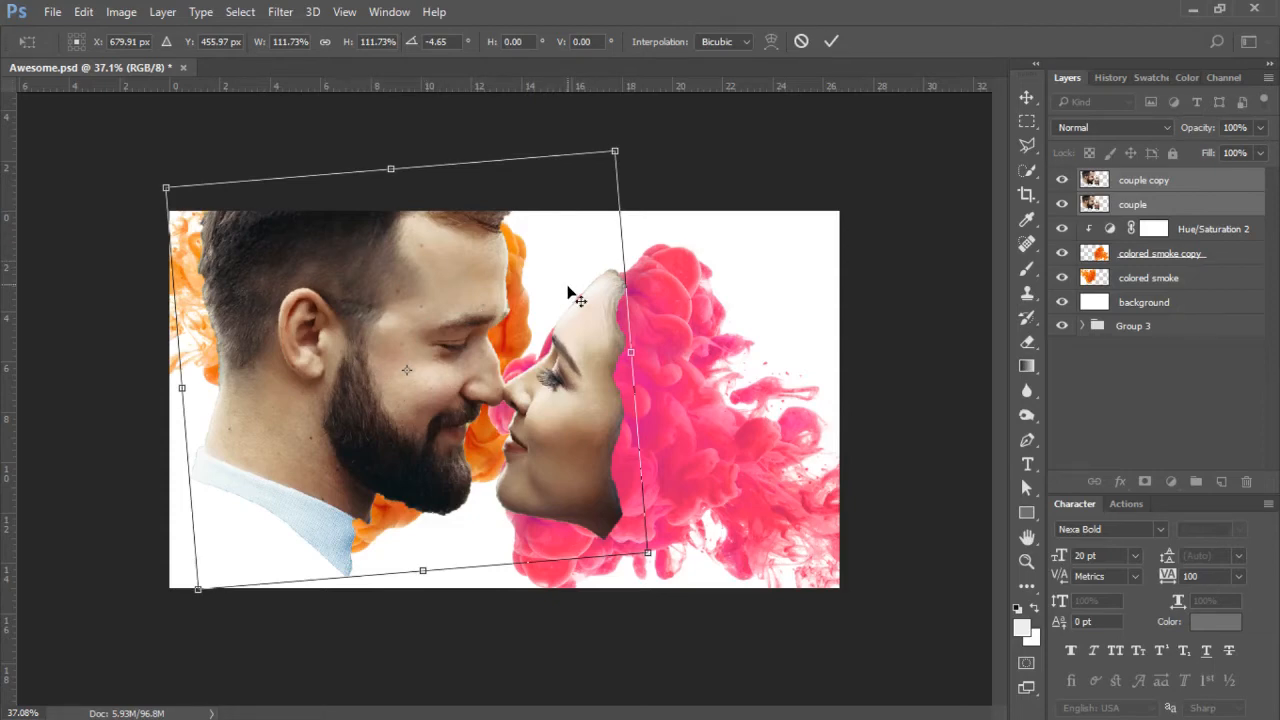
key(Return)
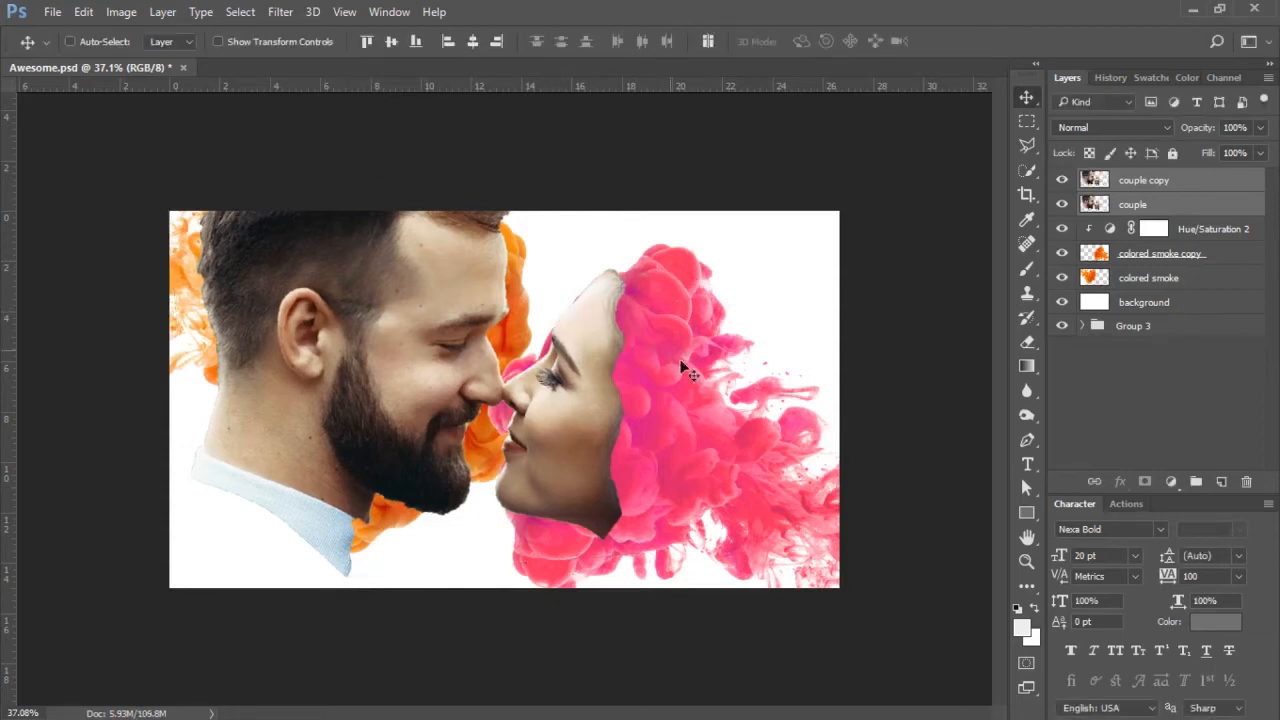
Hide the couple copy layer and add a layer mask to the couple layer.
click(1153, 204)
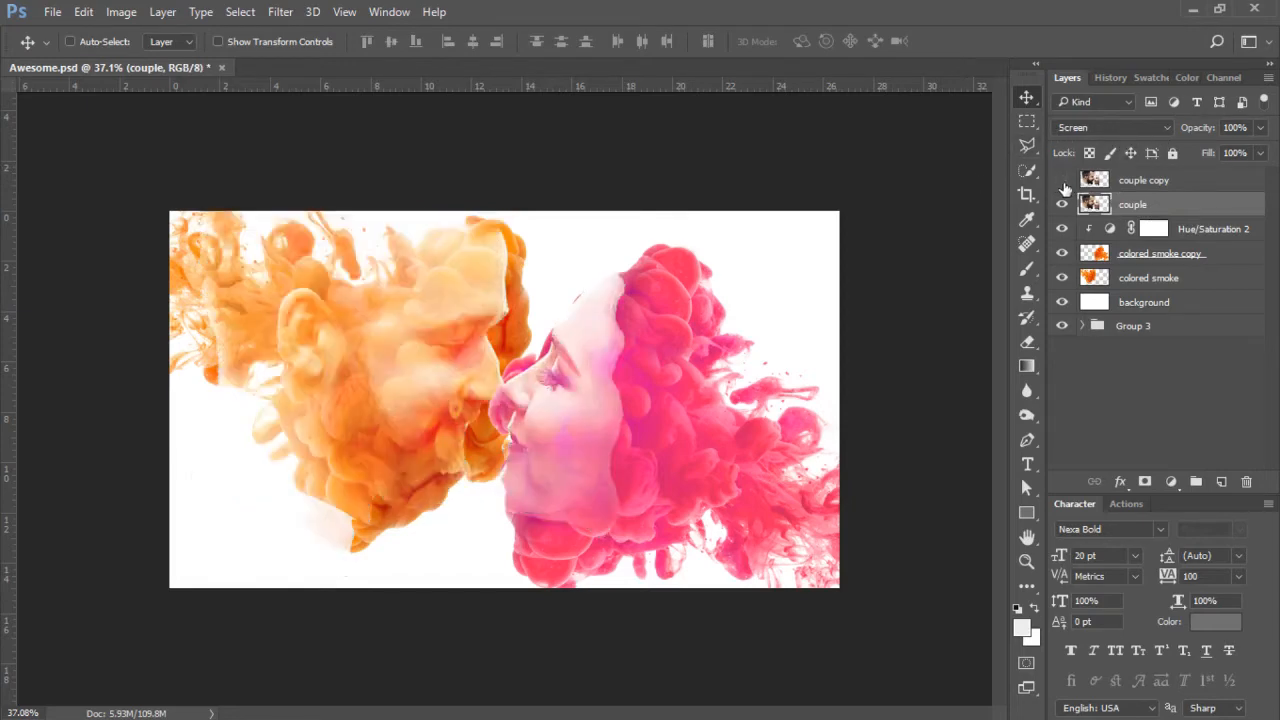
click(1163, 182)
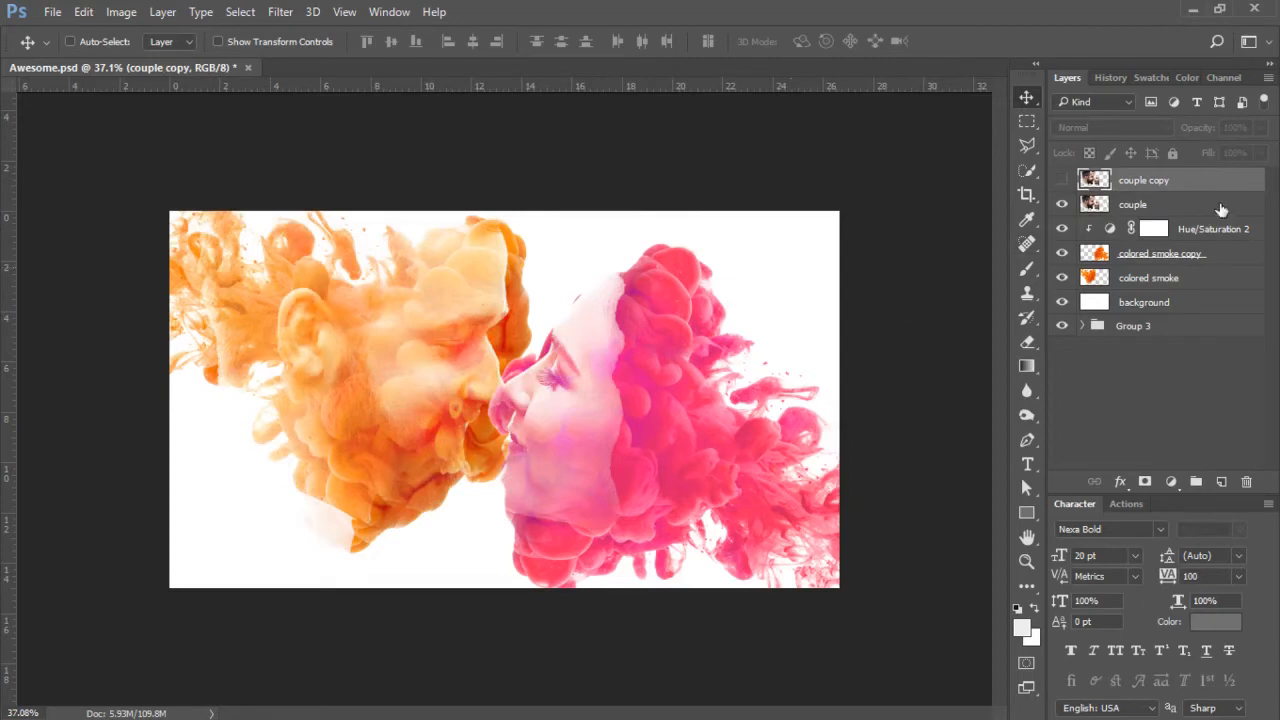
click(1163, 205)
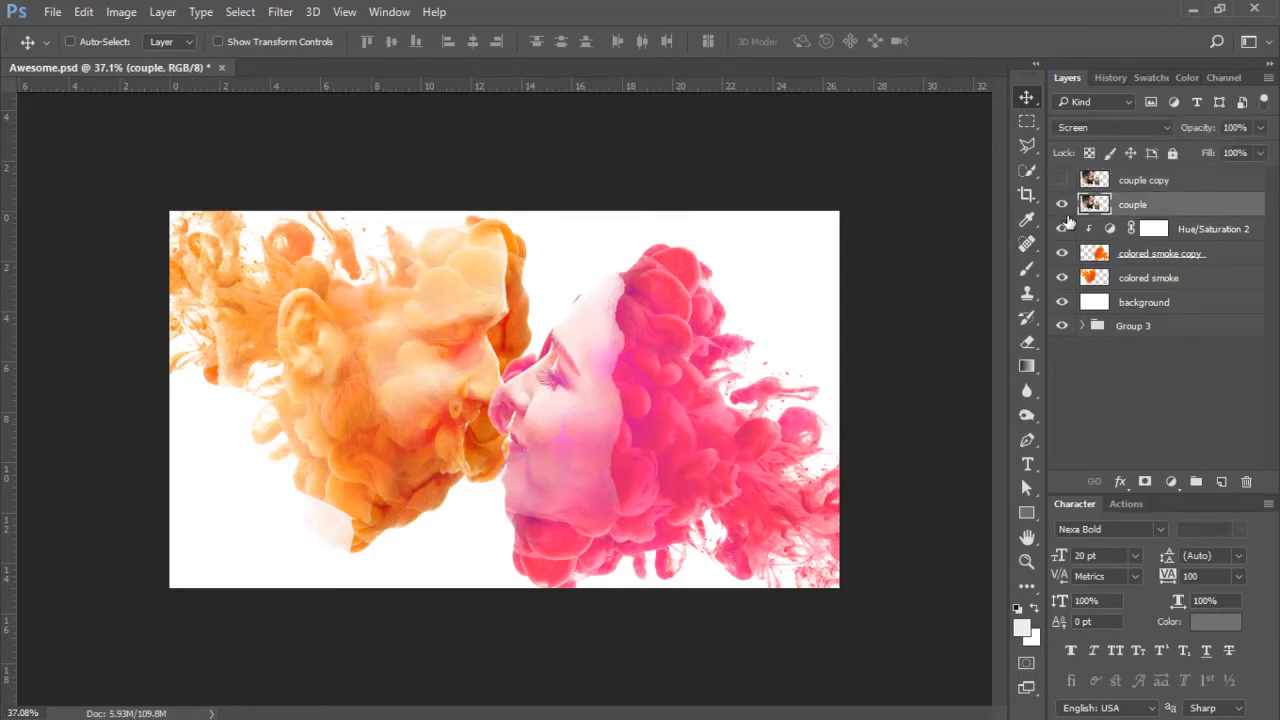
click(1144, 483)
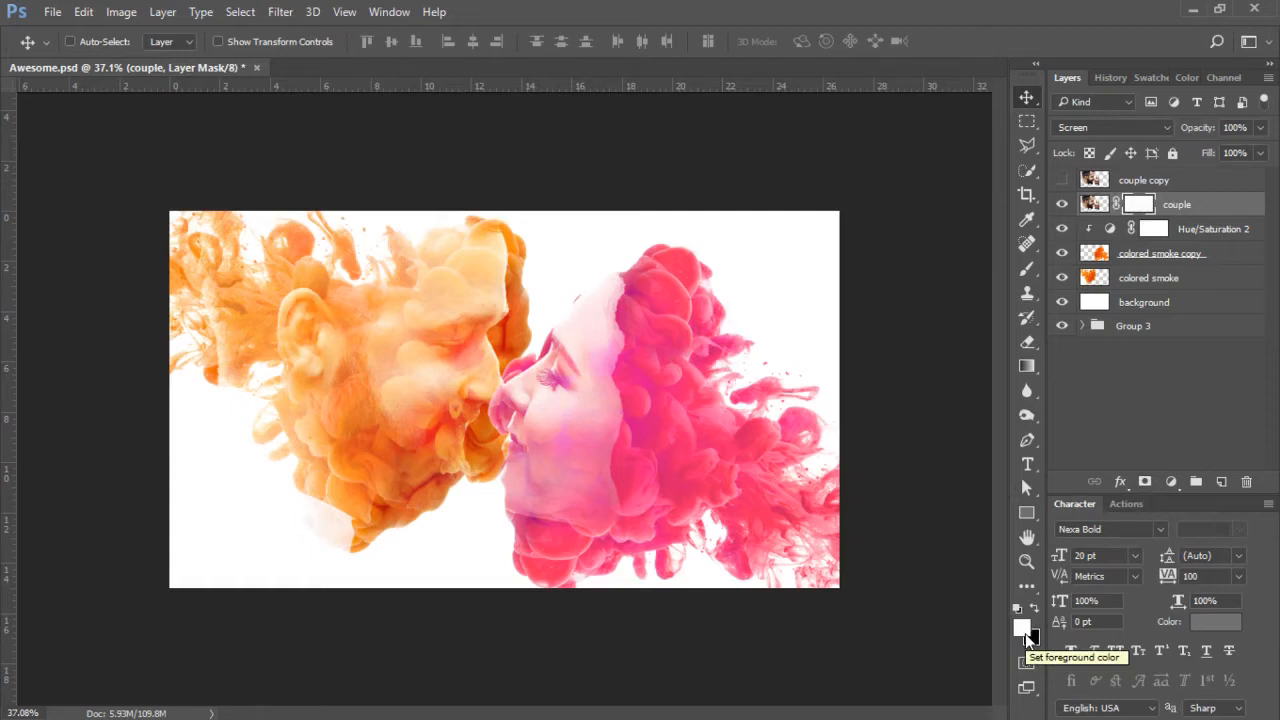
Paint the couple layer's mask black with a soft 500 px brush to fade the back of the woman's jaw and cheek into the pink smoke.
key(x)
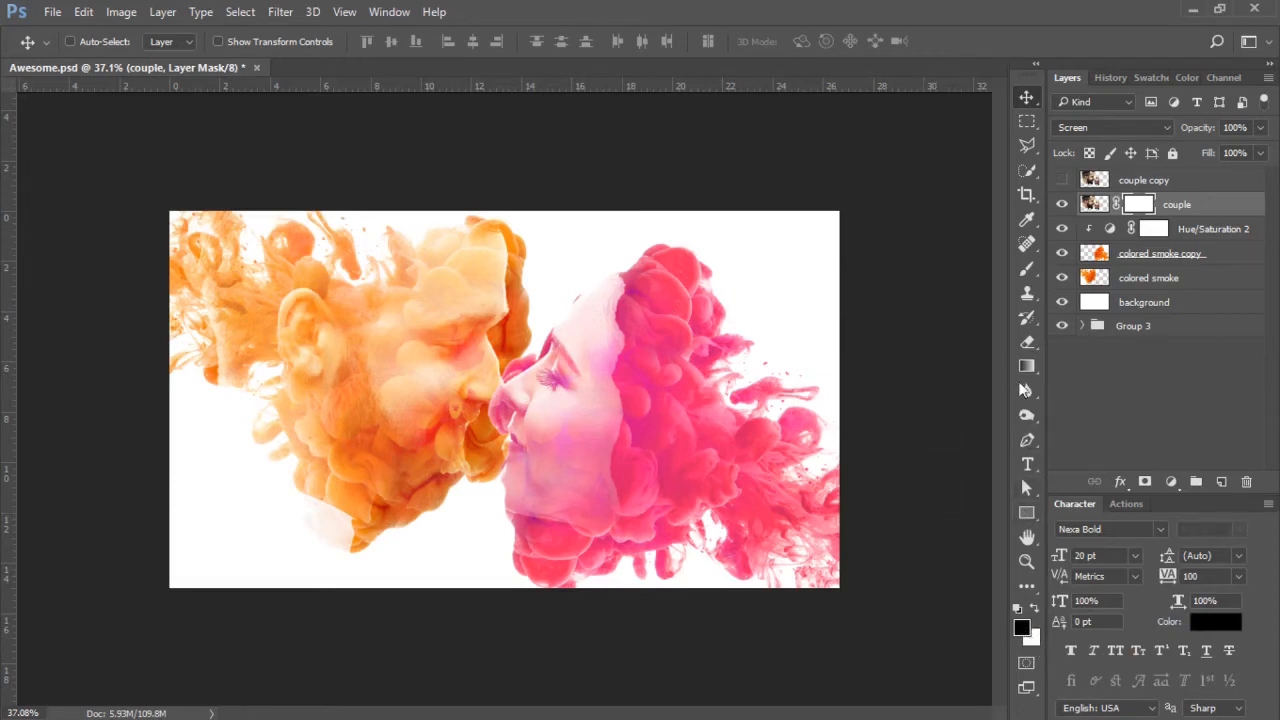
click(1027, 271)
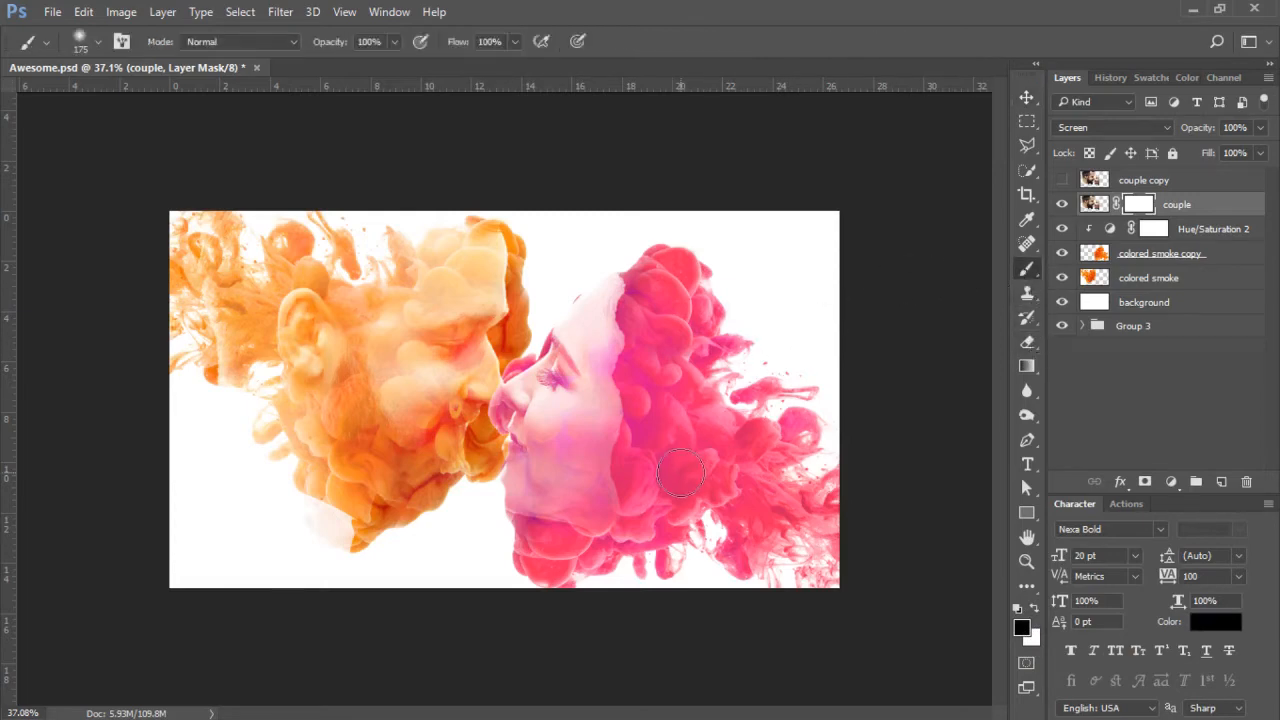
key(bracketright)
key(bracketright)
key(bracketright)
key(bracketright)
key(bracketright)
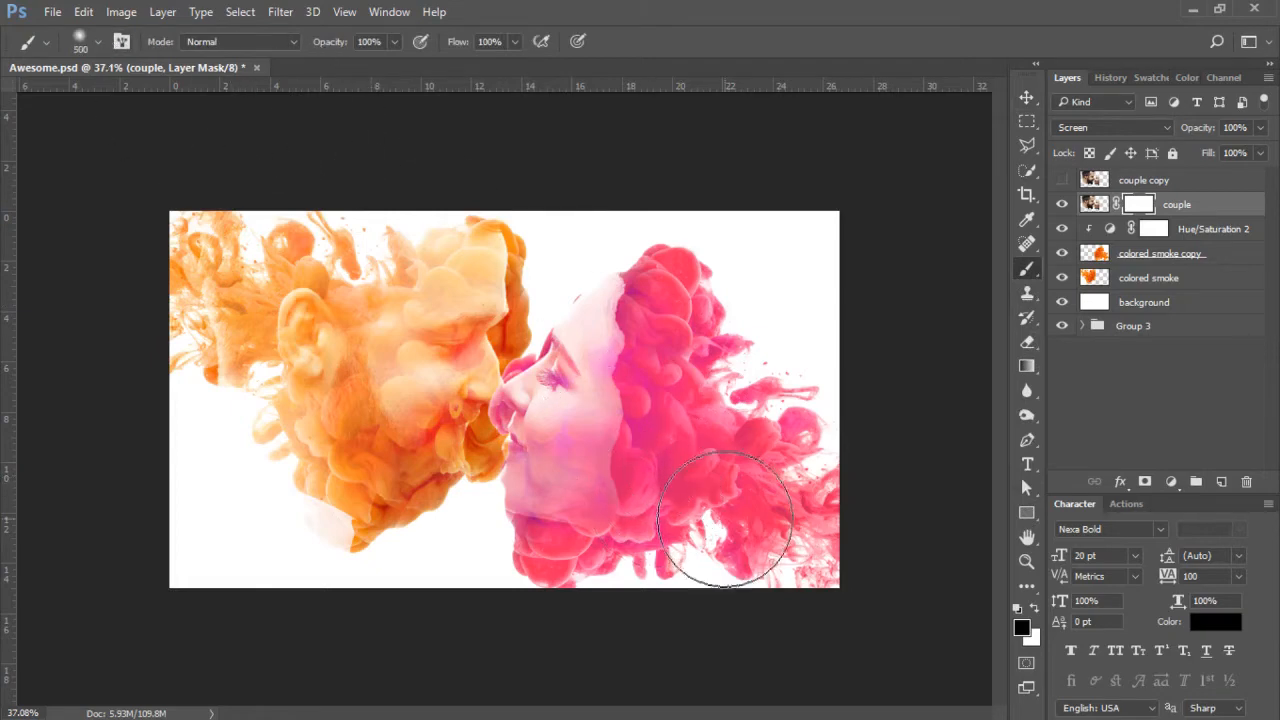
click(98, 42)
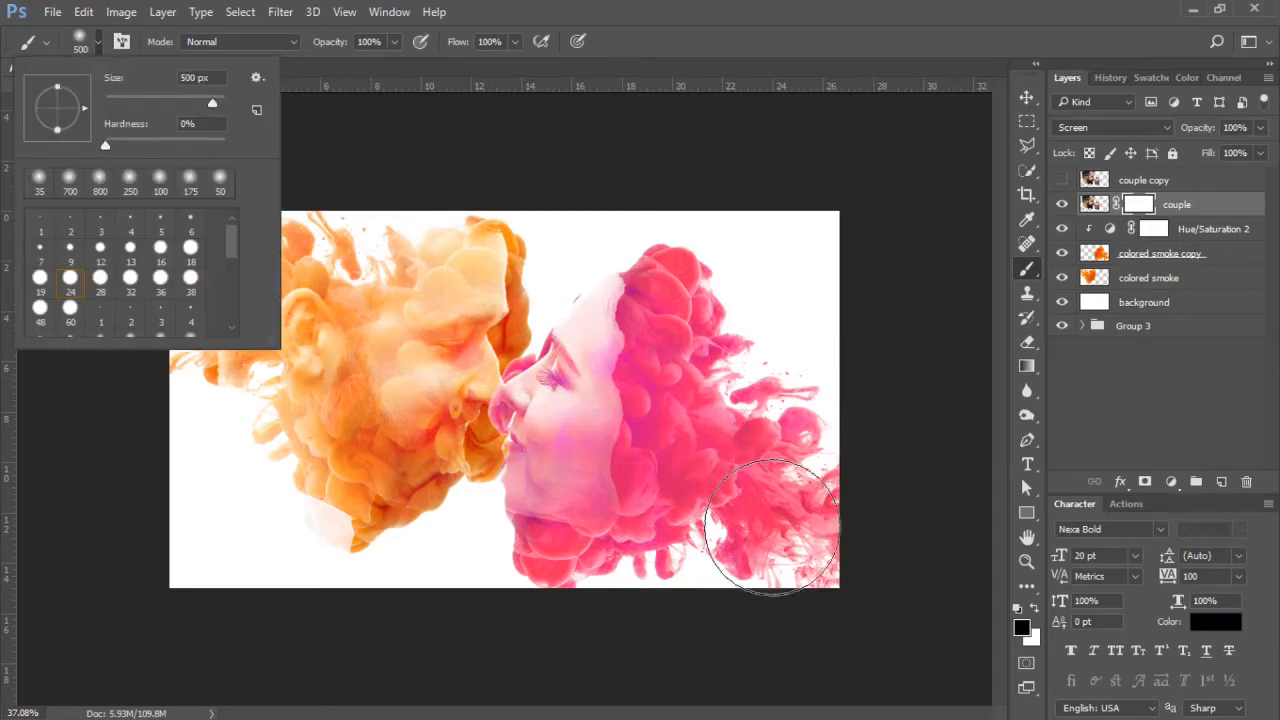
click(700, 497)
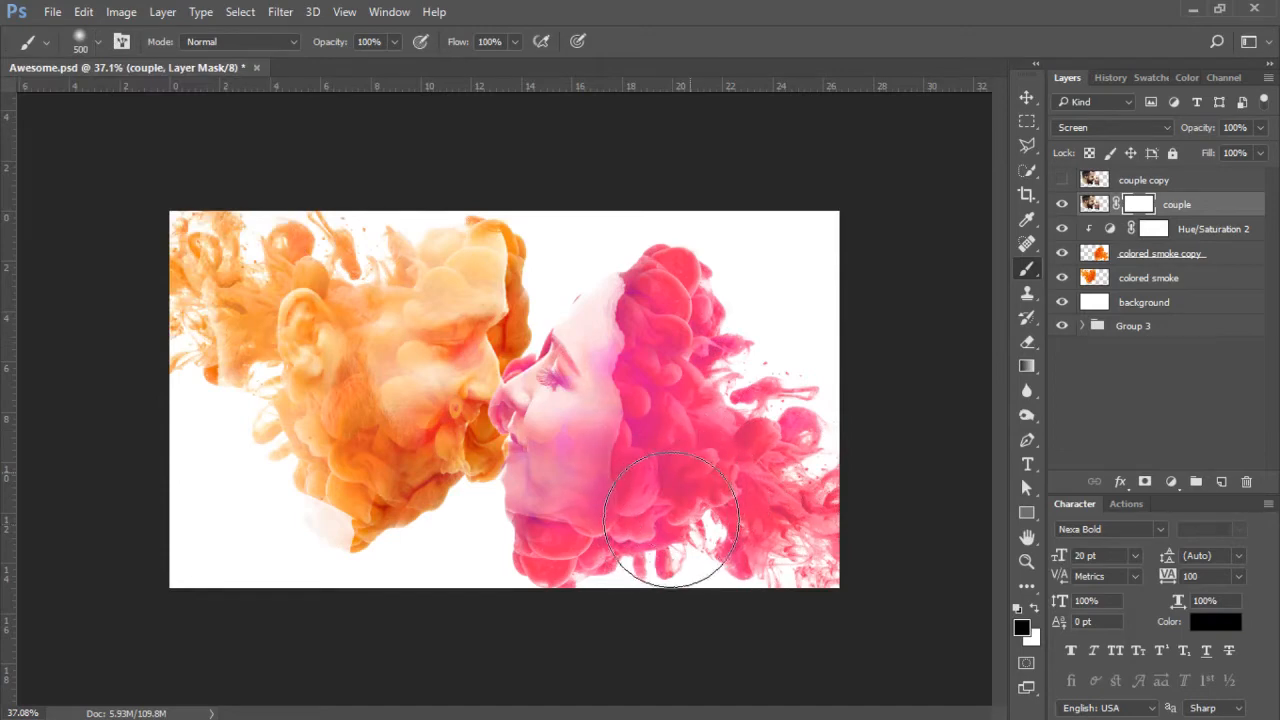
mouse_move(683, 470)
mouse_down()
mouse_move(665, 460)
mouse_move(685, 485)
mouse_move(692, 447)
mouse_move(668, 350)
mouse_move(655, 470)
mouse_move(606, 574)
mouse_move(600, 560)
mouse_move(591, 577)
mouse_move(686, 543)
mouse_move(622, 572)
mouse_move(684, 492)
mouse_move(708, 420)
mouse_up()
Fade the back edge of the woman's temple and forehead on the couple layer's mask using a 200 px black brush.
key(bracketleft)
key(bracketleft)
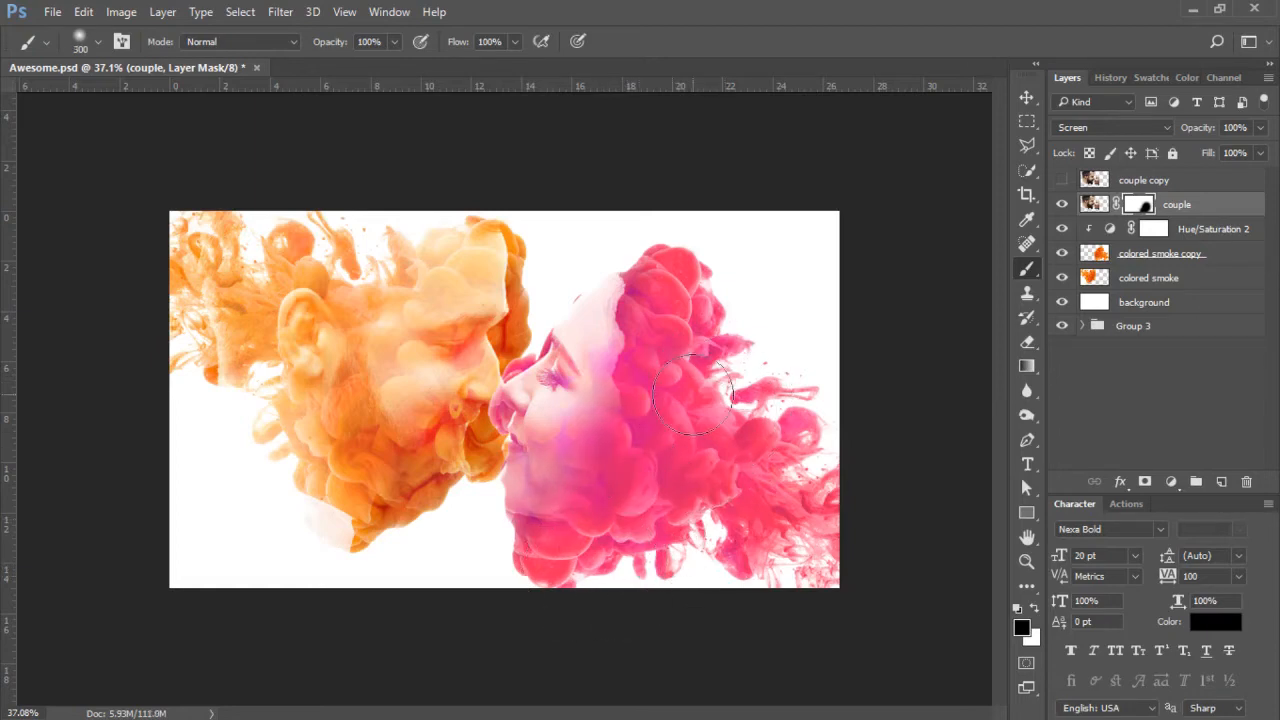
key(bracketleft)
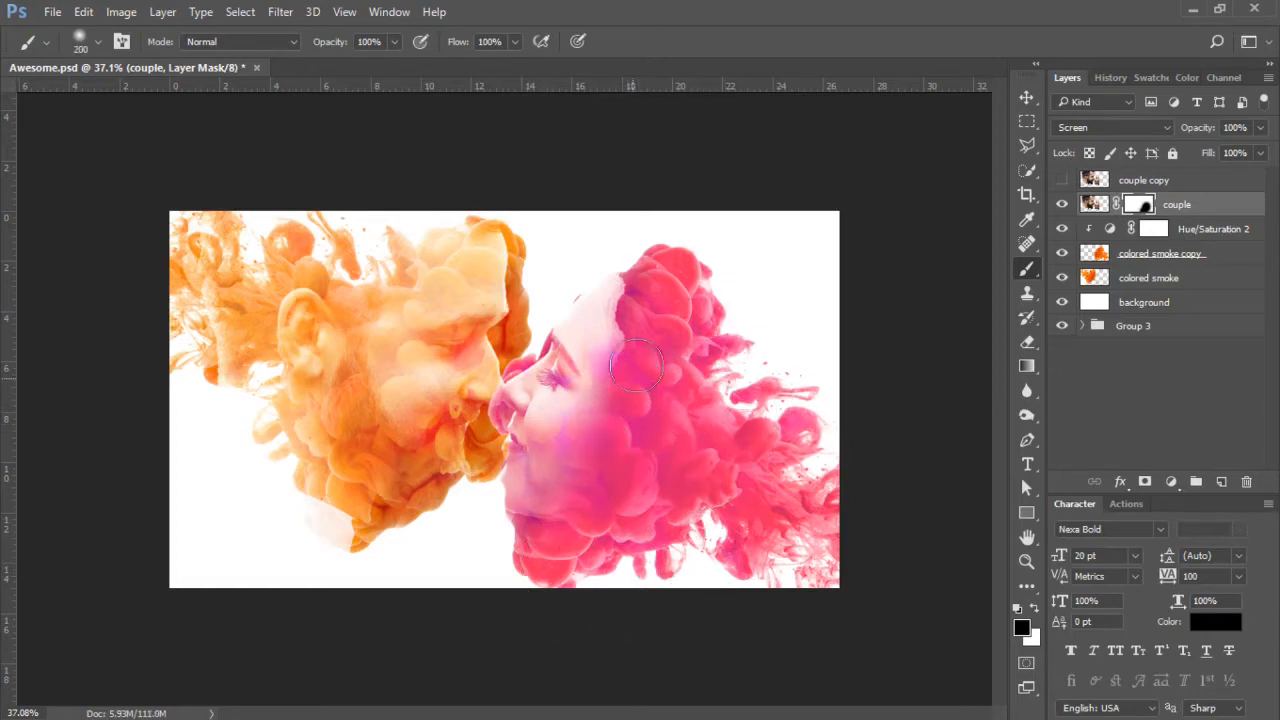
mouse_move(636, 367)
mouse_down()
mouse_move(632, 272)
mouse_move(613, 295)
mouse_move(636, 274)
mouse_move(651, 283)
mouse_move(630, 264)
mouse_move(660, 302)
mouse_move(676, 290)
mouse_up()
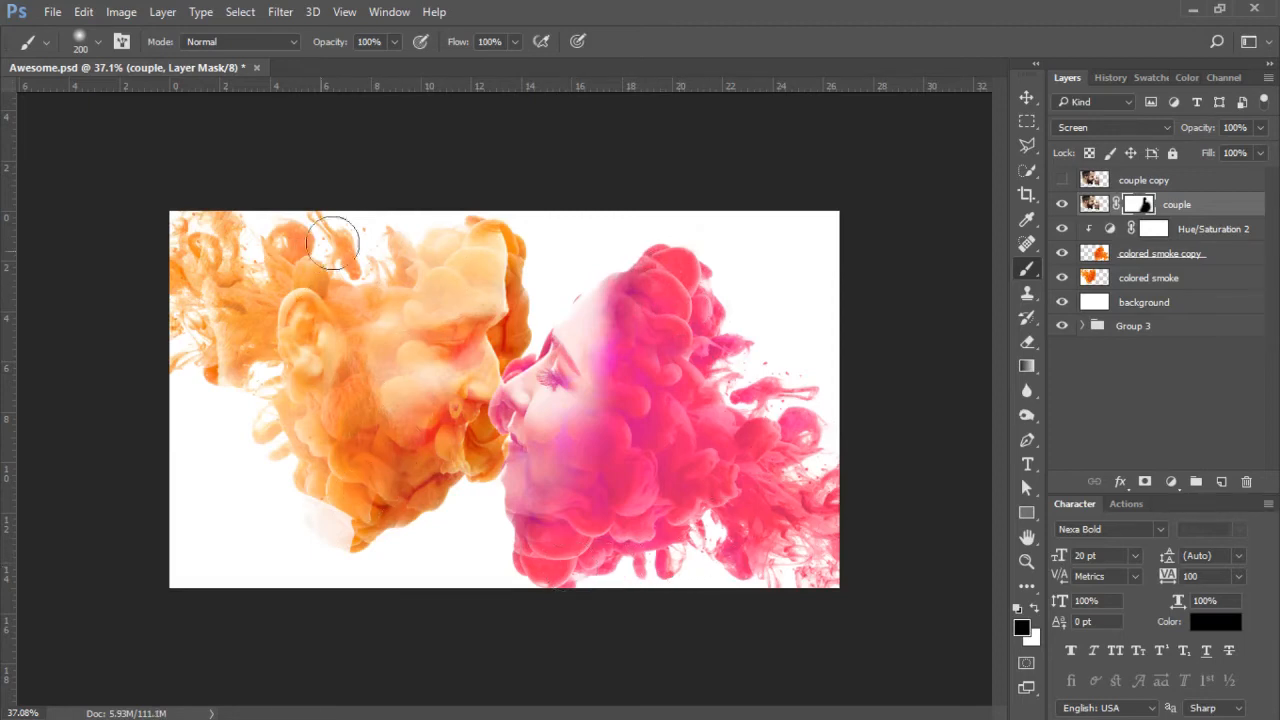
Mask out the man's hair, ear, neck and collar on the couple layer so they dissolve into the orange smoke.
mouse_move(333, 240)
mouse_down()
mouse_move(379, 208)
mouse_move(276, 283)
mouse_up()
drag(498, 209, 507, 219)
mouse_move(286, 506)
mouse_down()
mouse_move(352, 530)
mouse_move(315, 510)
mouse_move(308, 494)
mouse_move(334, 516)
mouse_move(257, 379)
mouse_move(263, 399)
mouse_move(246, 320)
mouse_move(269, 289)
mouse_move(214, 350)
mouse_move(204, 299)
mouse_move(206, 353)
mouse_move(234, 278)
mouse_move(289, 253)
mouse_move(303, 337)
mouse_move(312, 306)
mouse_move(305, 395)
mouse_move(348, 300)
mouse_move(330, 407)
mouse_move(339, 329)
mouse_move(330, 364)
mouse_up()
mouse_move(378, 280)
mouse_down()
mouse_move(414, 214)
mouse_move(471, 206)
mouse_move(396, 225)
mouse_move(500, 194)
mouse_move(521, 219)
mouse_move(536, 289)
mouse_move(601, 211)
mouse_up()
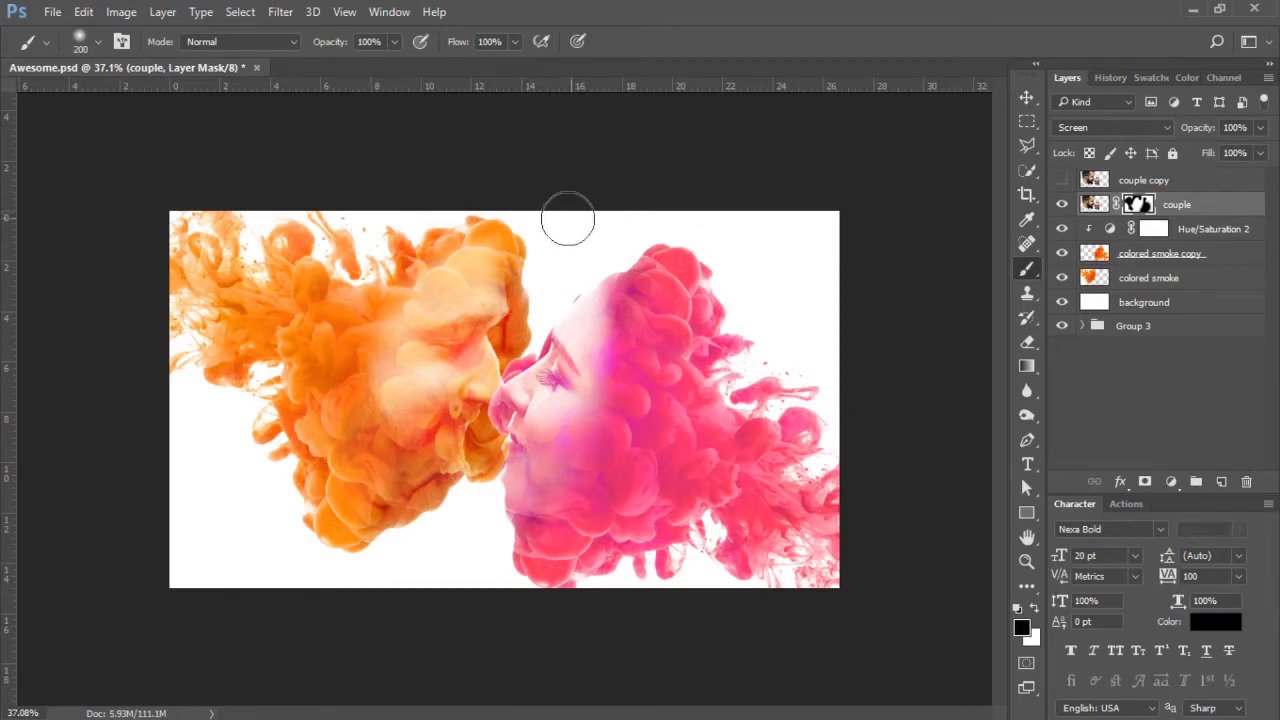
Soften the front edges of the man's forehead and nose and the woman's forehead on the couple mask with a 90 px brush.
key(bracketleft)
key(bracketleft)
key(bracketleft)
key(bracketleft)
key(bracketleft)
click(1027, 561)
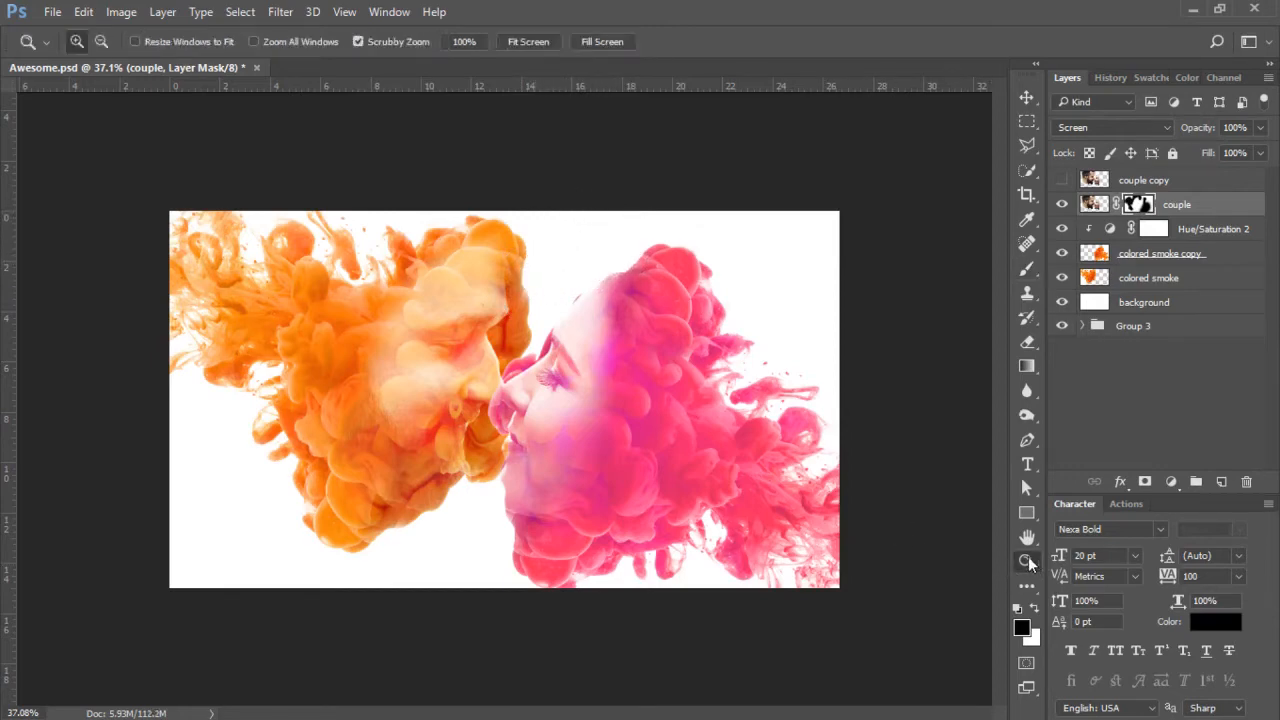
drag(523, 354, 551, 345)
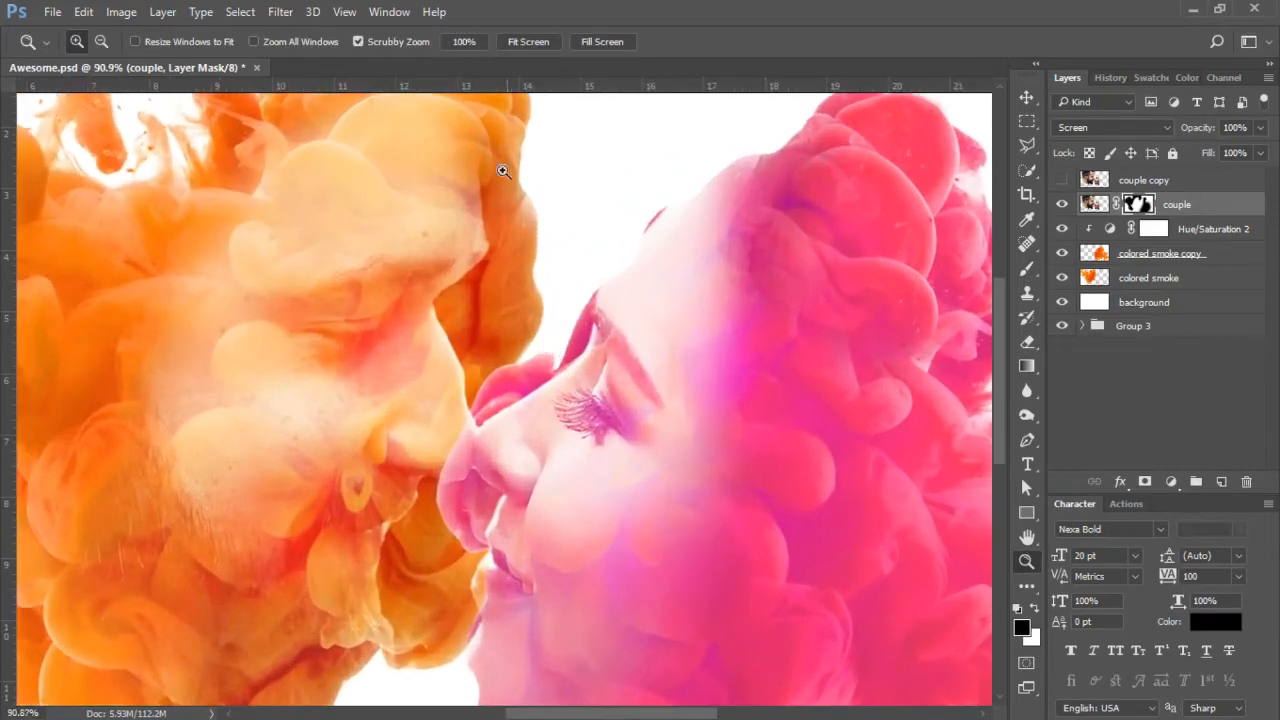
click(1030, 267)
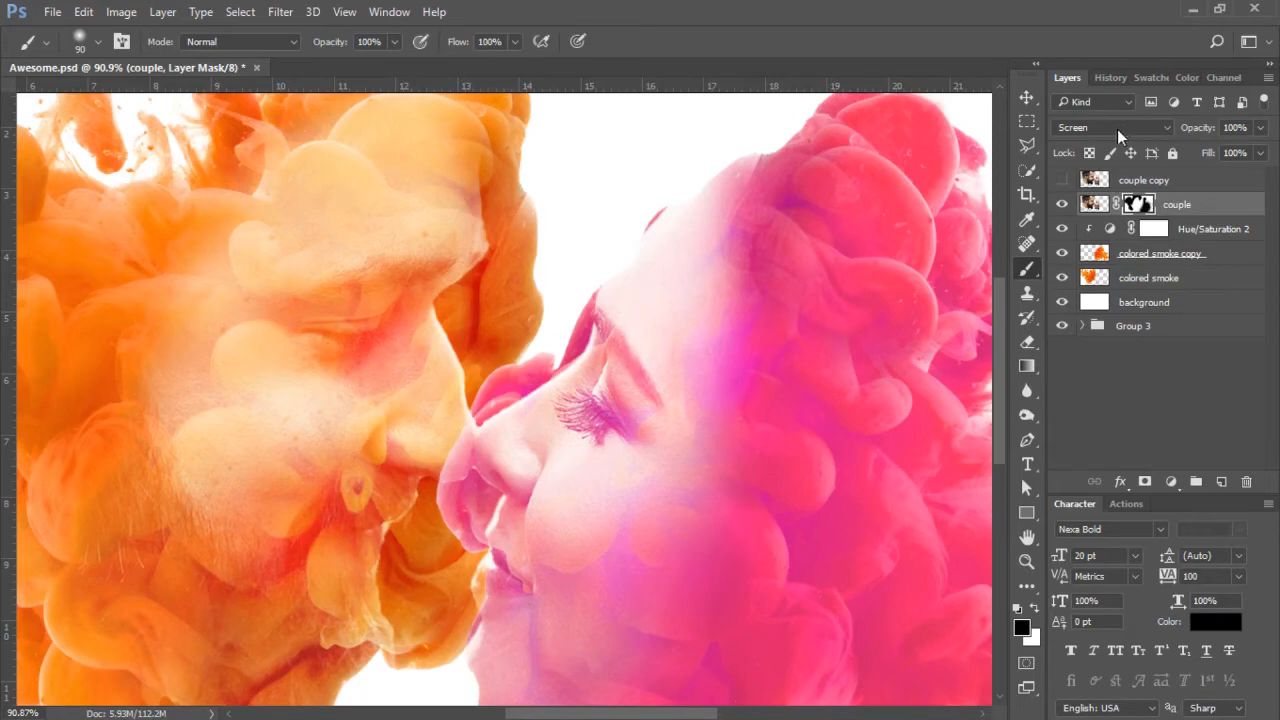
mouse_move(529, 184)
mouse_down()
mouse_move(517, 150)
mouse_move(505, 255)
mouse_move(530, 205)
mouse_move(511, 185)
mouse_move(478, 250)
mouse_move(478, 300)
mouse_move(488, 262)
mouse_move(485, 296)
mouse_move(466, 290)
mouse_move(474, 307)
mouse_move(468, 190)
mouse_up()
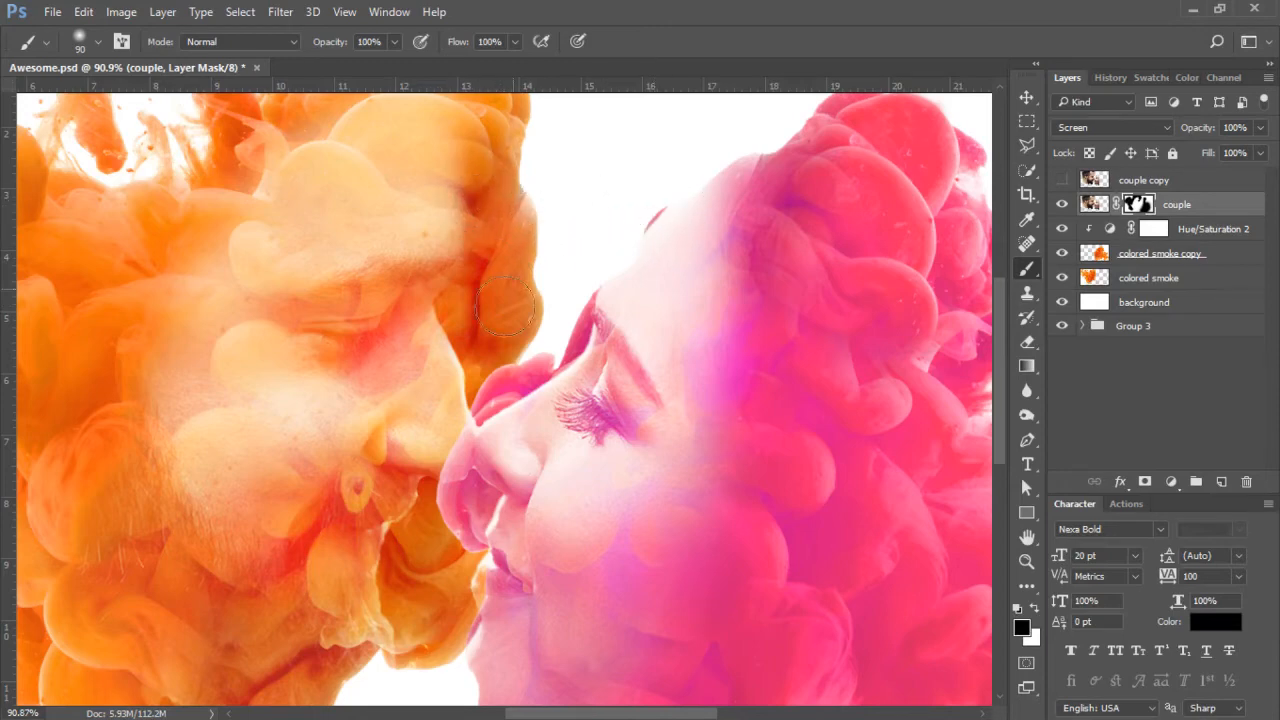
mouse_move(476, 300)
mouse_down()
mouse_move(466, 322)
mouse_move(440, 325)
mouse_move(466, 310)
mouse_move(457, 365)
mouse_move(485, 397)
mouse_move(525, 375)
mouse_move(606, 244)
mouse_move(734, 126)
mouse_up()
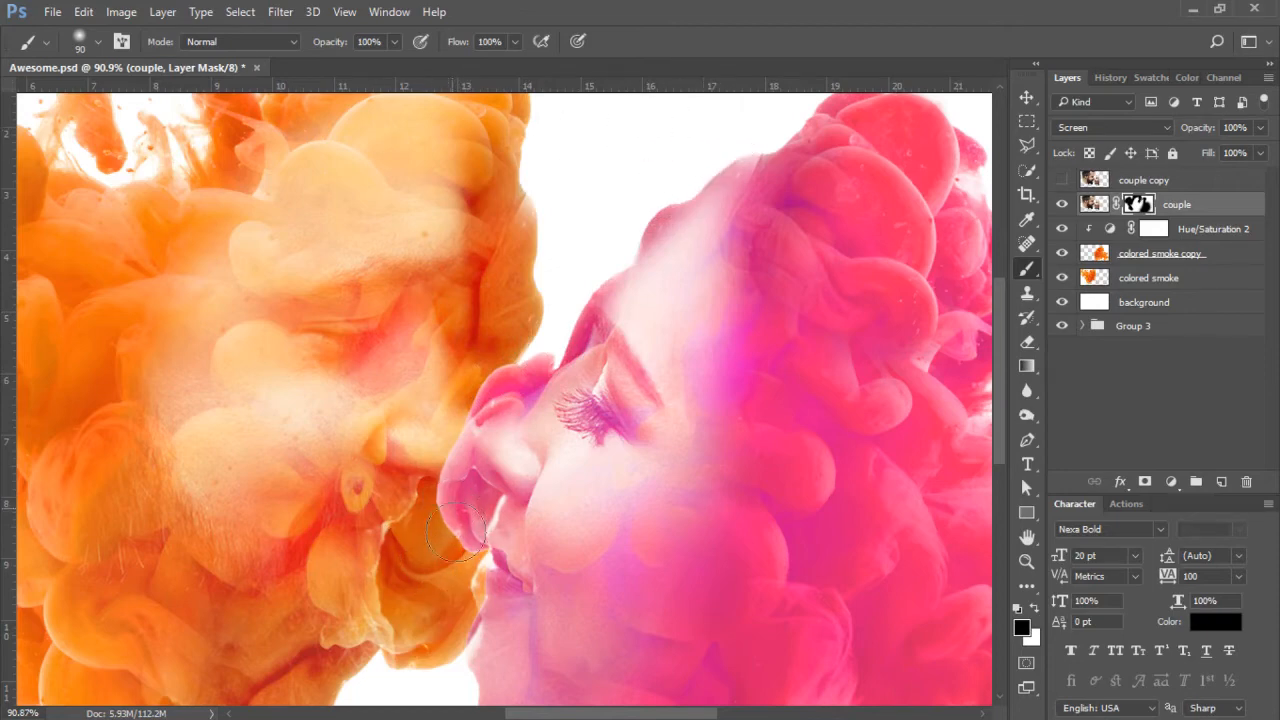
Blend the front edges of the woman's lips and chin into the smoke on the couple layer's mask.
mouse_move(455, 530)
mouse_down()
mouse_move(444, 685)
mouse_move(402, 589)
mouse_move(429, 559)
mouse_move(451, 650)
mouse_move(483, 675)
mouse_move(609, 688)
mouse_up()
scroll(410, 598, down, 2)
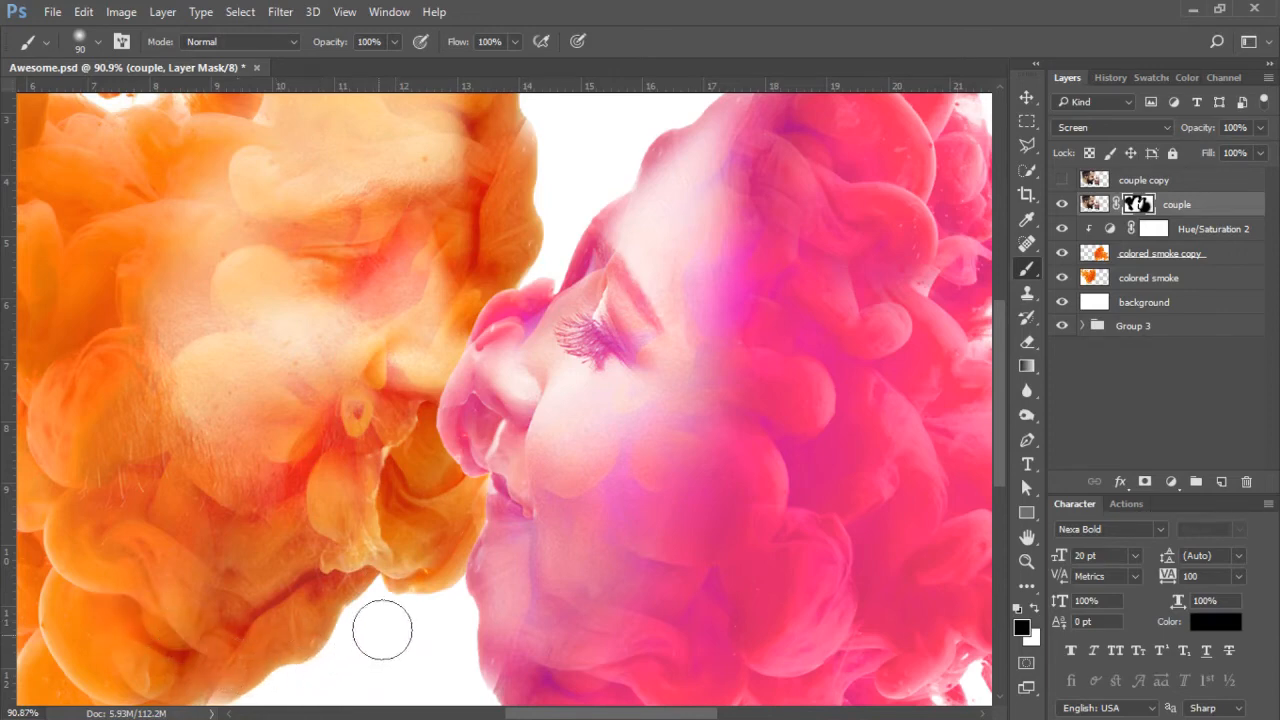
drag(494, 177, 530, 110)
Show the couple copy layer and add a layer mask to it.
click(1150, 182)
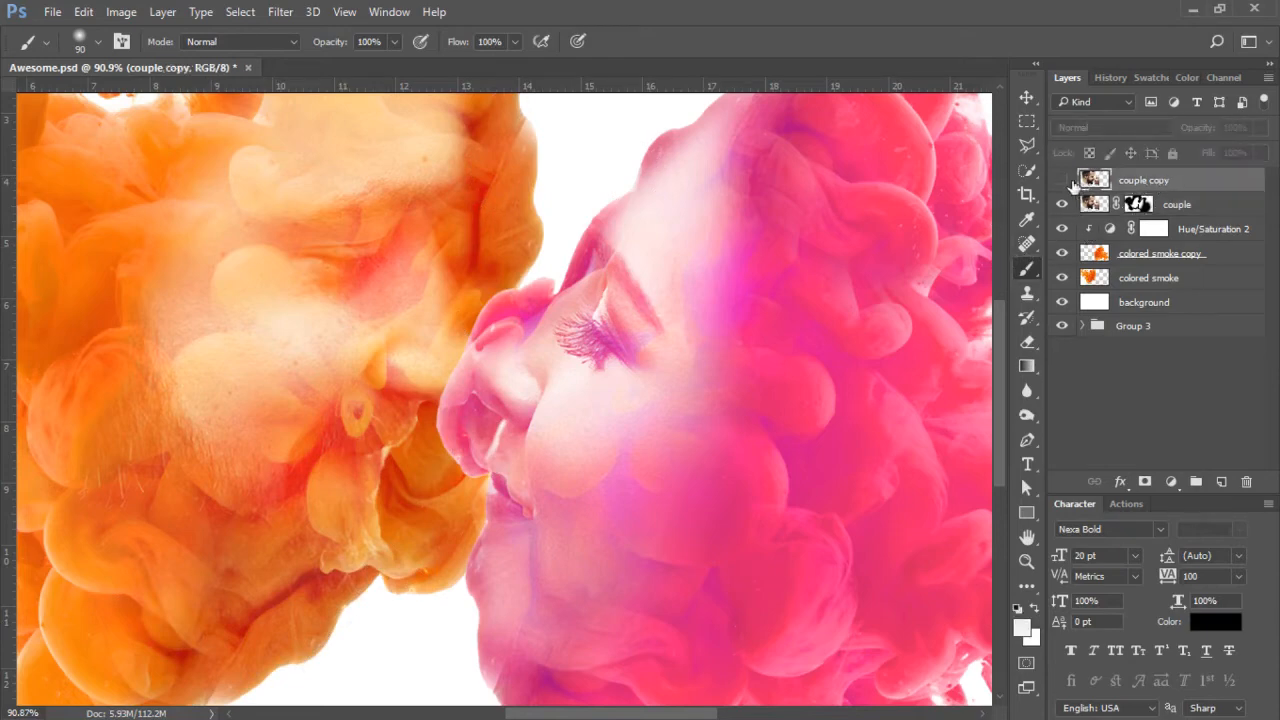
click(1063, 180)
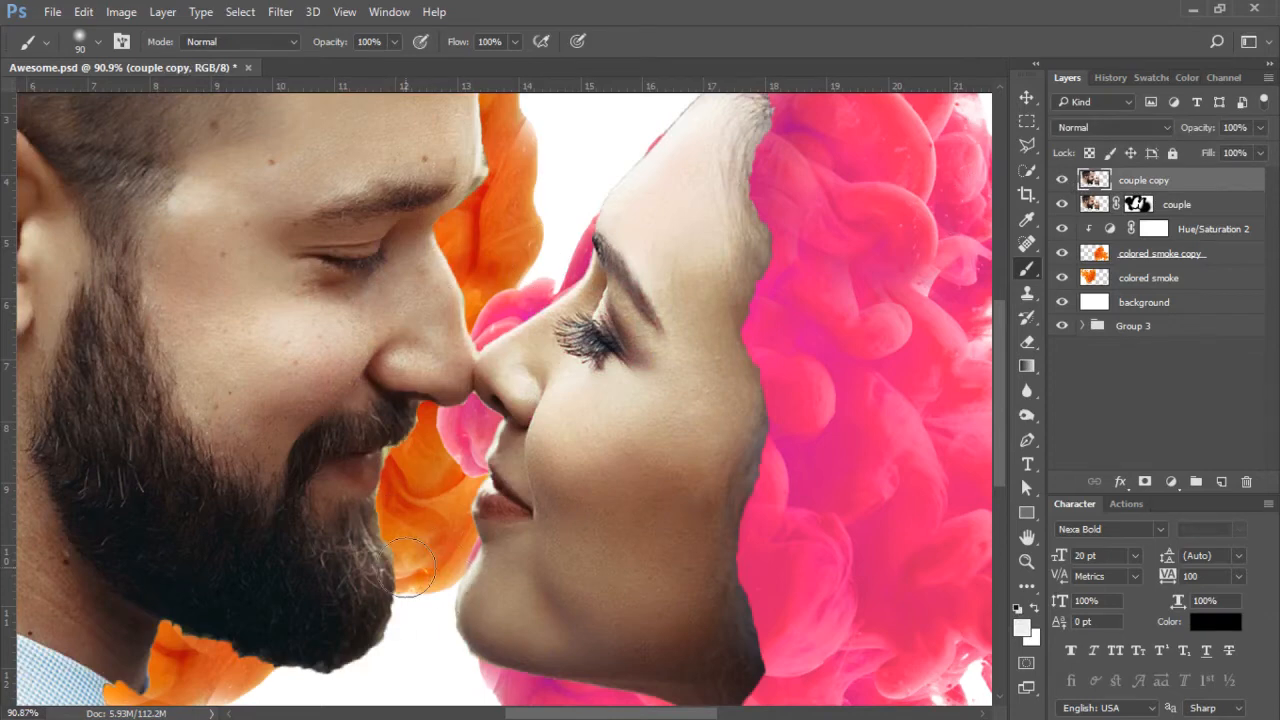
key(ctrl+minus)
key(ctrl+minus)
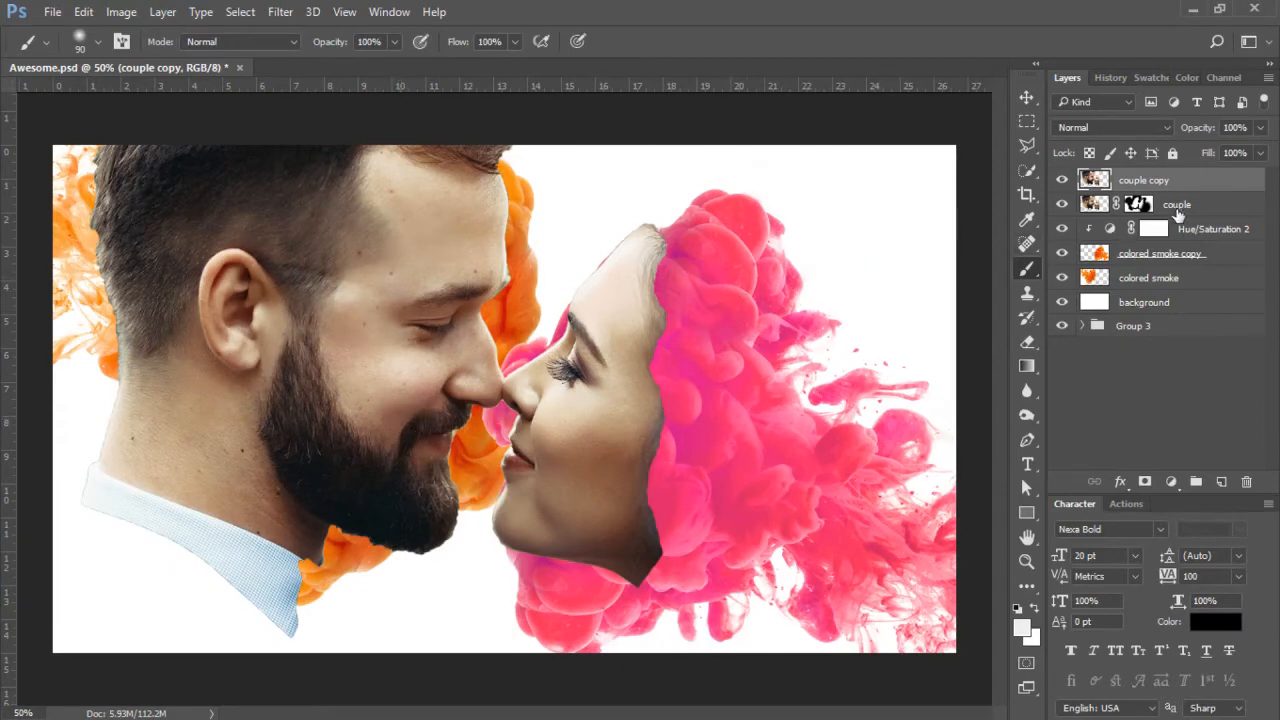
click(1145, 483)
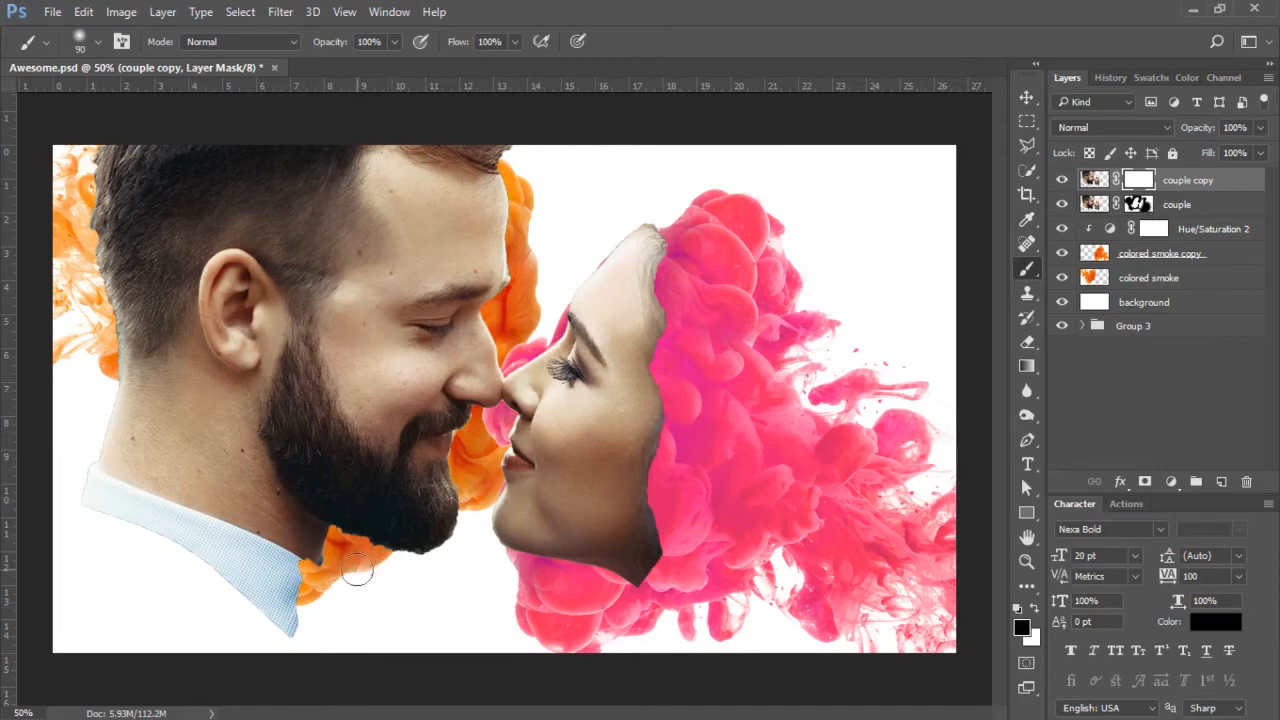
Paint the couple copy's mask black with a 300 px brush to hide the man's hair, ear, neck and collar.
key(bracketright)
key(bracketright)
key(bracketright)
key(bracketright)
key(bracketright)
key(bracketright)
key(bracketright)
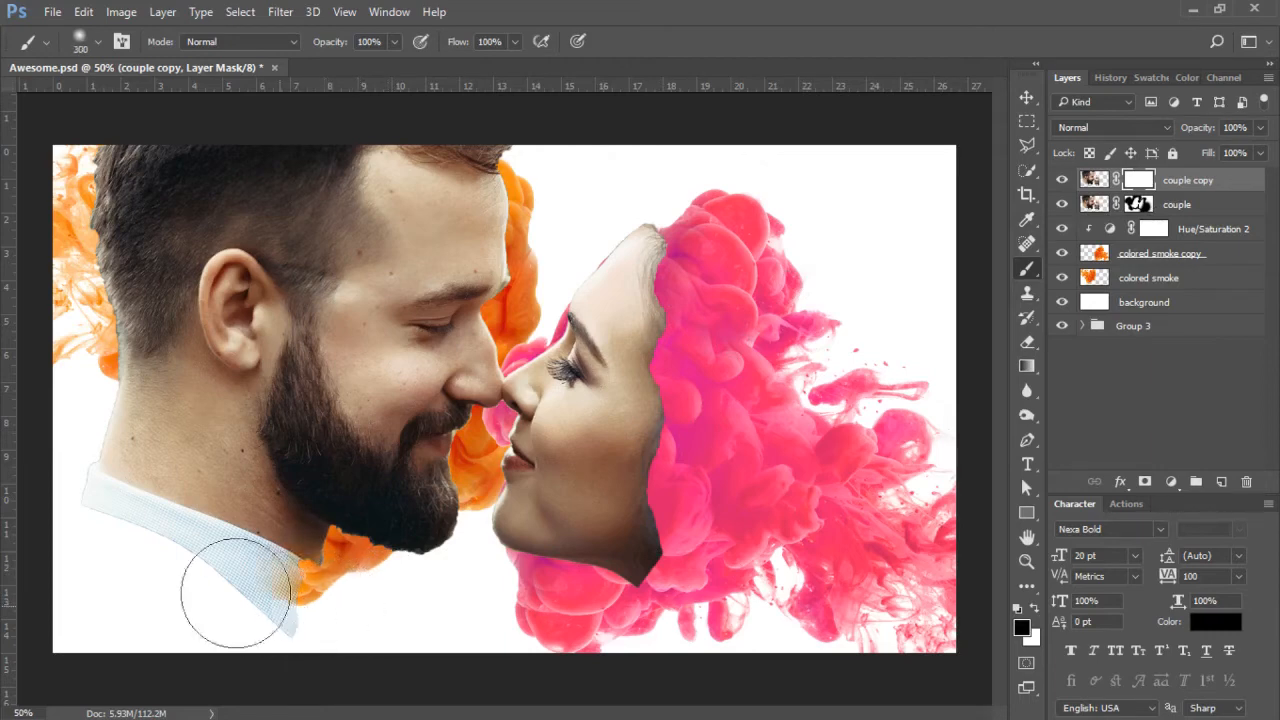
mouse_move(235, 593)
mouse_down()
mouse_move(207, 567)
mouse_move(207, 505)
mouse_move(206, 525)
mouse_move(127, 446)
mouse_move(117, 390)
mouse_move(144, 345)
mouse_move(156, 266)
mouse_move(152, 190)
mouse_move(132, 180)
mouse_move(128, 143)
mouse_move(200, 117)
mouse_move(207, 158)
mouse_move(188, 251)
mouse_move(190, 223)
mouse_move(260, 166)
mouse_move(212, 309)
mouse_move(315, 171)
mouse_move(423, 120)
mouse_move(461, 129)
mouse_move(403, 129)
mouse_move(506, 121)
mouse_move(463, 97)
mouse_move(443, 107)
mouse_move(289, 270)
mouse_move(237, 447)
mouse_move(253, 479)
mouse_move(266, 413)
mouse_move(280, 501)
mouse_move(284, 352)
mouse_move(320, 285)
mouse_move(301, 403)
mouse_move(350, 241)
mouse_move(308, 309)
mouse_move(286, 398)
mouse_move(311, 417)
mouse_move(384, 216)
mouse_move(444, 174)
mouse_move(450, 183)
mouse_move(471, 137)
mouse_move(416, 170)
mouse_move(371, 257)
mouse_move(319, 268)
mouse_up()
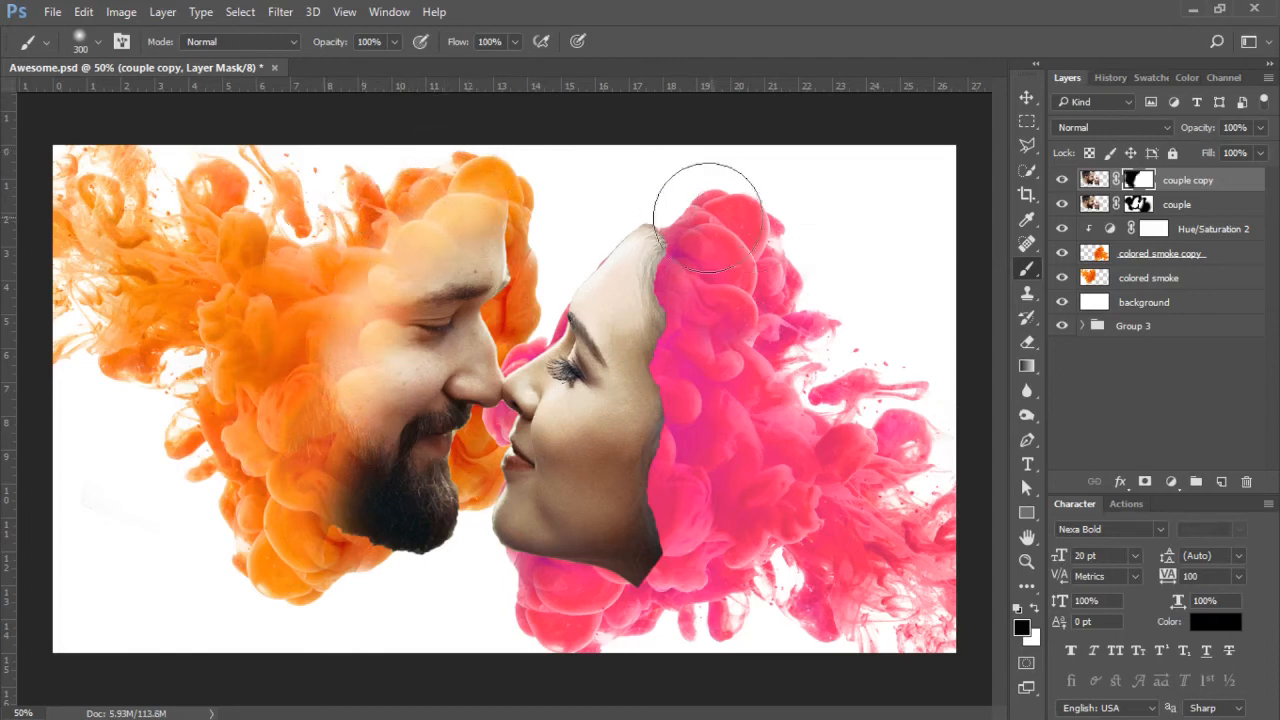
Fade the back edge of the woman's face into the pink smoke on the couple copy's mask with the 300 px brush.
mouse_move(709, 218)
mouse_down()
mouse_move(683, 225)
mouse_move(697, 247)
mouse_move(651, 174)
mouse_move(703, 265)
mouse_move(655, 330)
mouse_move(650, 520)
mouse_move(679, 613)
mouse_move(700, 600)
mouse_move(655, 500)
mouse_move(624, 633)
mouse_move(635, 624)
mouse_up()
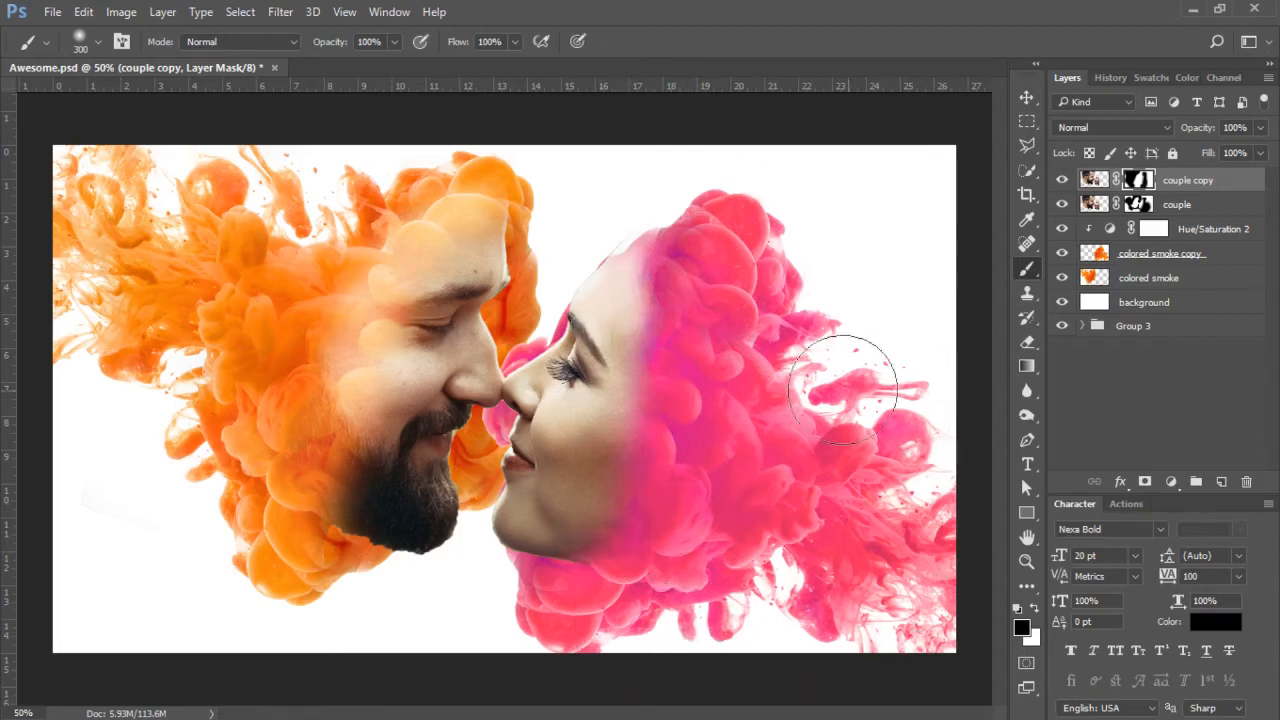
mouse_move(712, 186)
mouse_down()
mouse_move(699, 178)
mouse_move(743, 194)
mouse_move(660, 257)
mouse_up()
Restore the woman's upper forehead and hairline on the couple copy's mask with a 40 px white brush, softening the edge with black.
key(x)
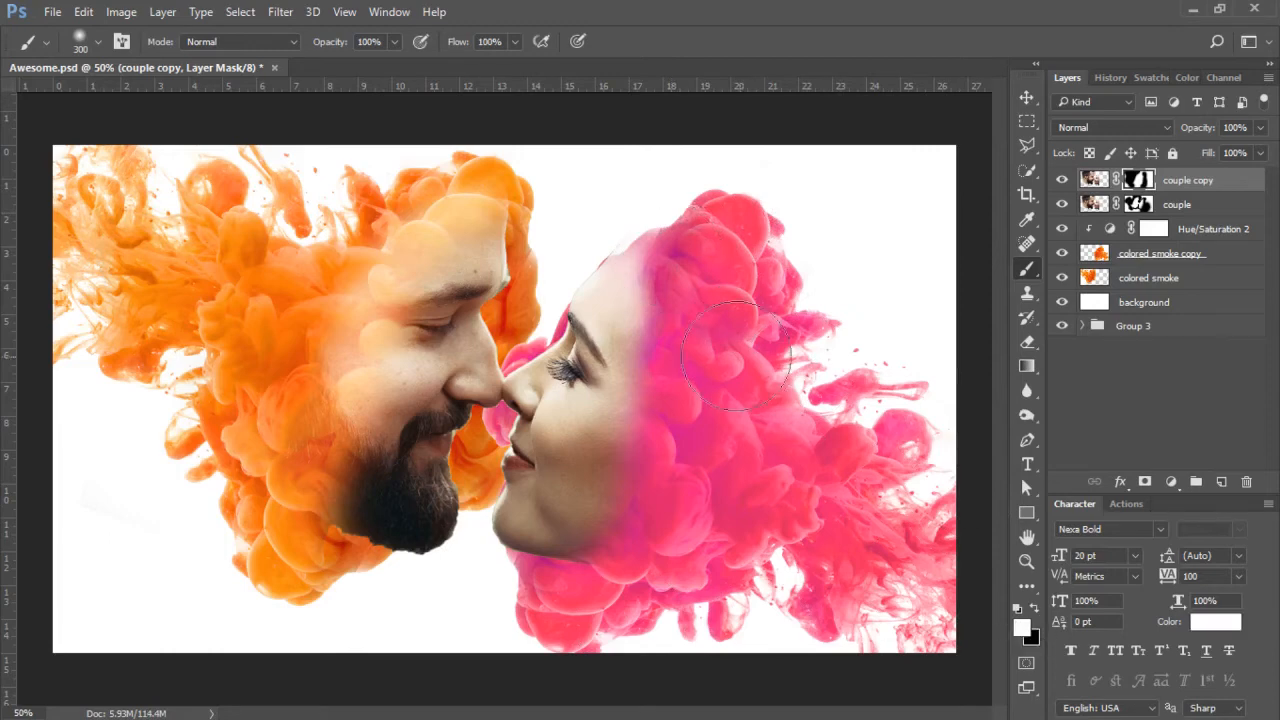
mouse_move(713, 341)
mouse_down()
mouse_move(678, 359)
mouse_move(724, 413)
mouse_up()
key(ctrl+plus)
key(ctrl+plus)
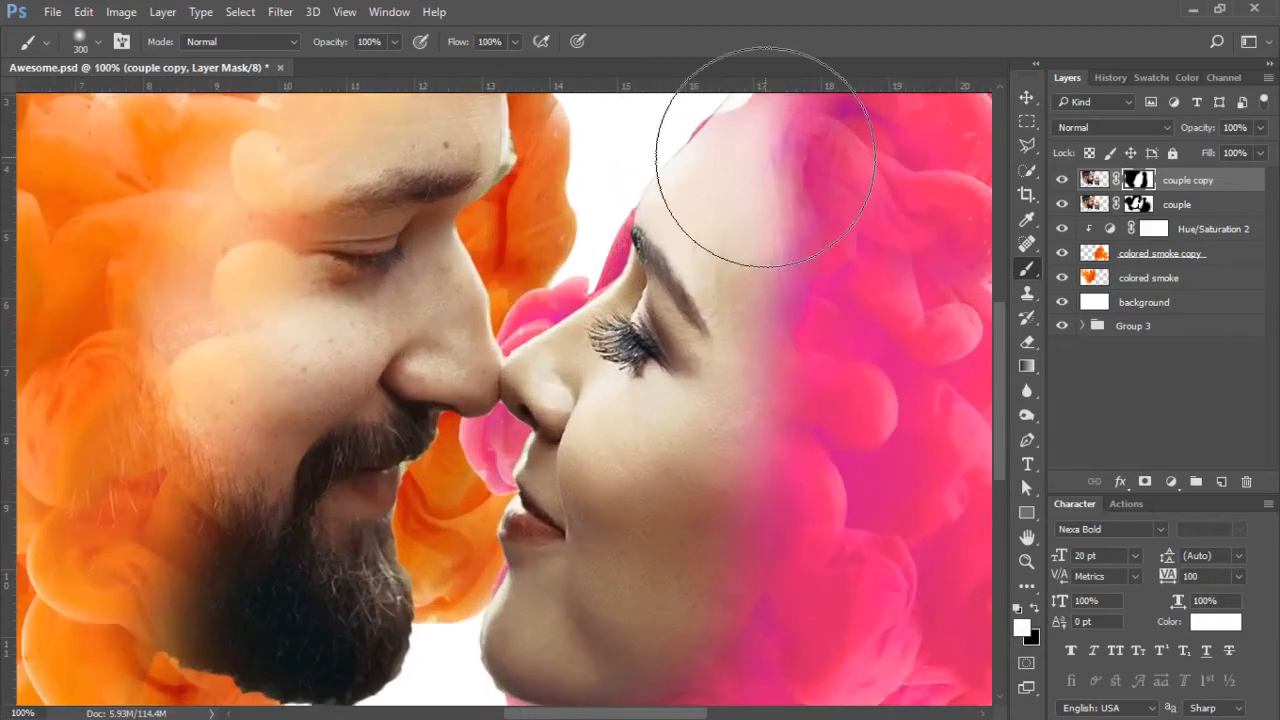
drag(774, 166, 745, 365)
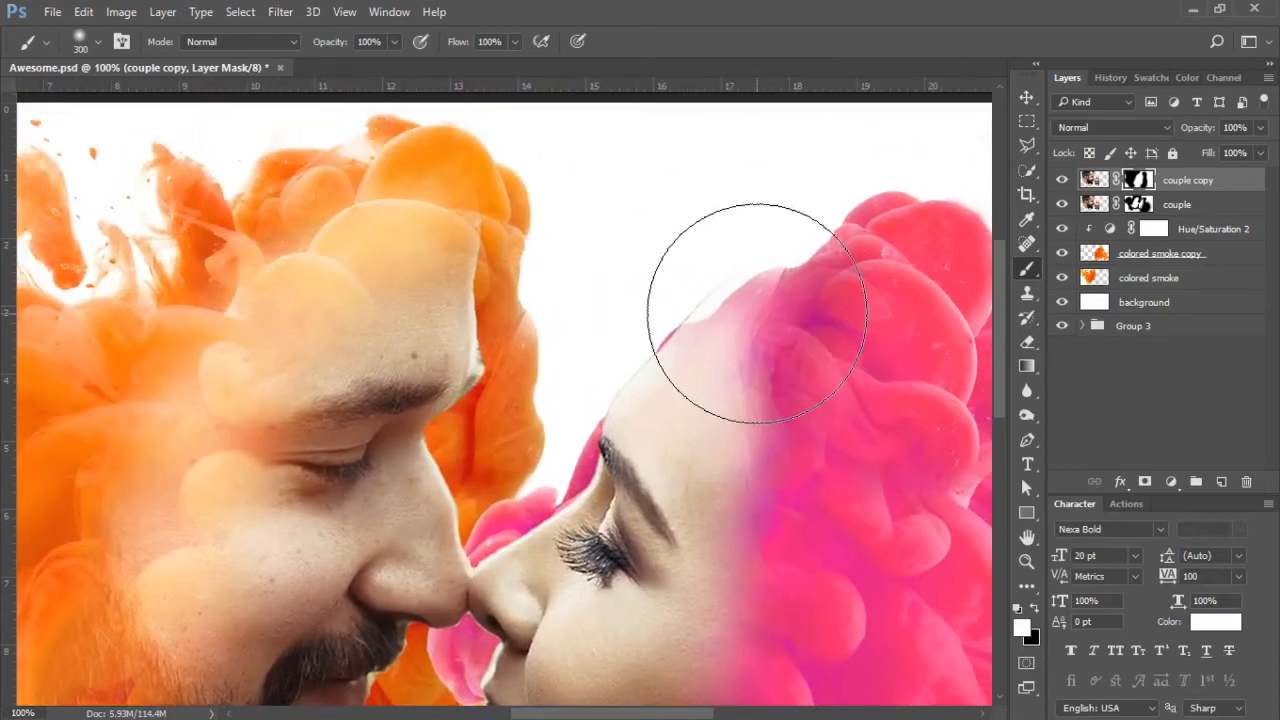
key(bracketleft)
key(bracketleft)
key(bracketleft)
key(bracketleft)
key(bracketleft)
key(bracketleft)
key(bracketleft)
key(bracketleft)
key(bracketleft)
key(bracketleft)
key(bracketleft)
key(bracketleft)
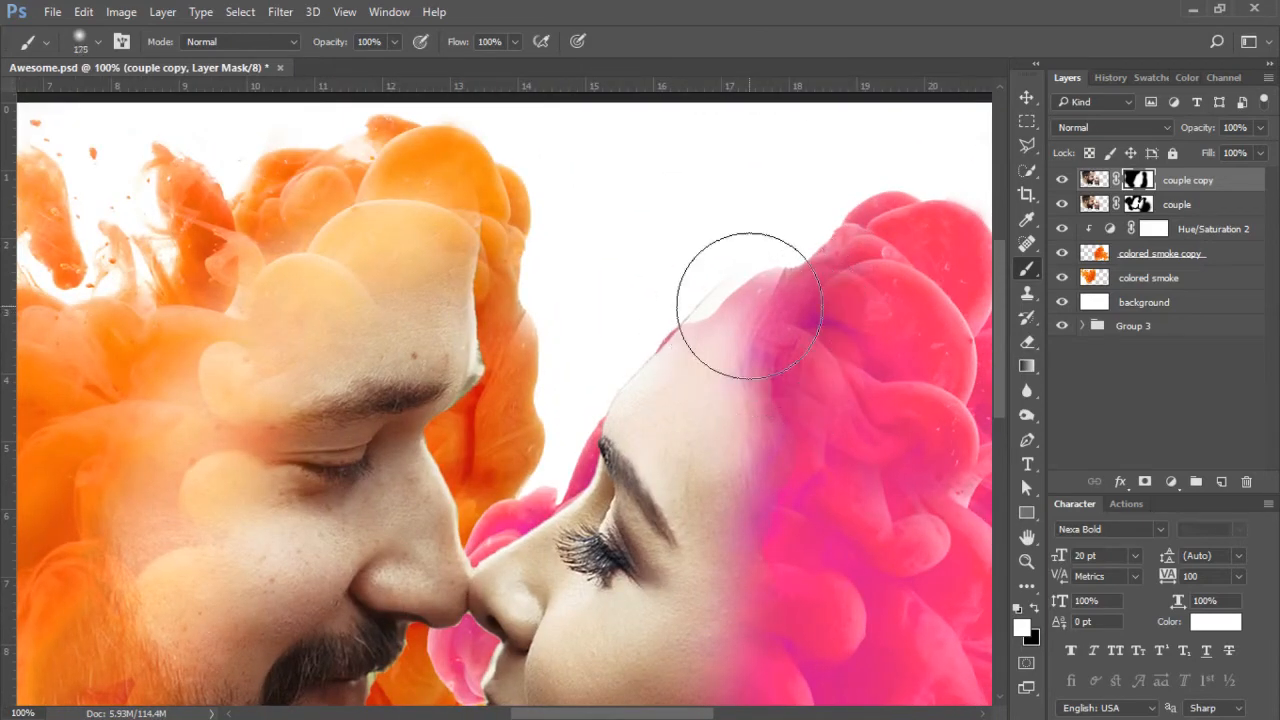
key(bracketleft)
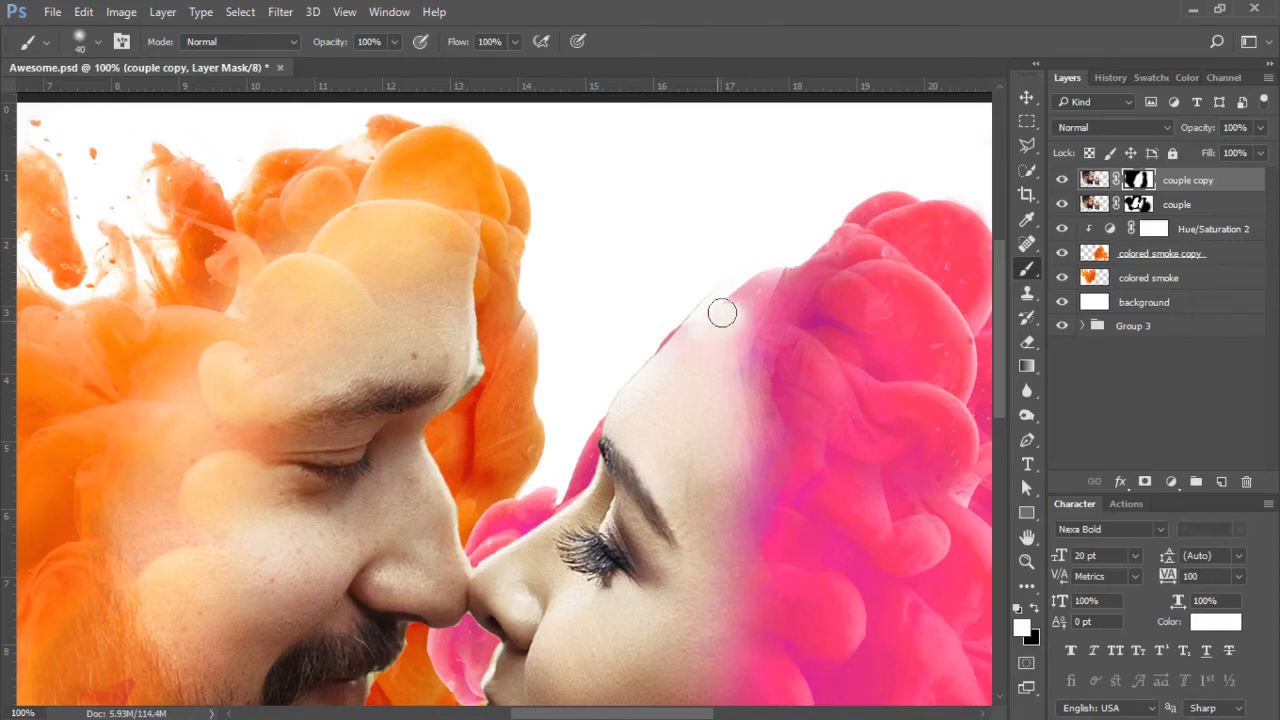
mouse_move(722, 313)
mouse_down()
mouse_move(739, 282)
mouse_move(757, 290)
mouse_move(772, 277)
mouse_move(742, 311)
mouse_move(773, 298)
mouse_move(763, 286)
mouse_move(704, 341)
mouse_up()
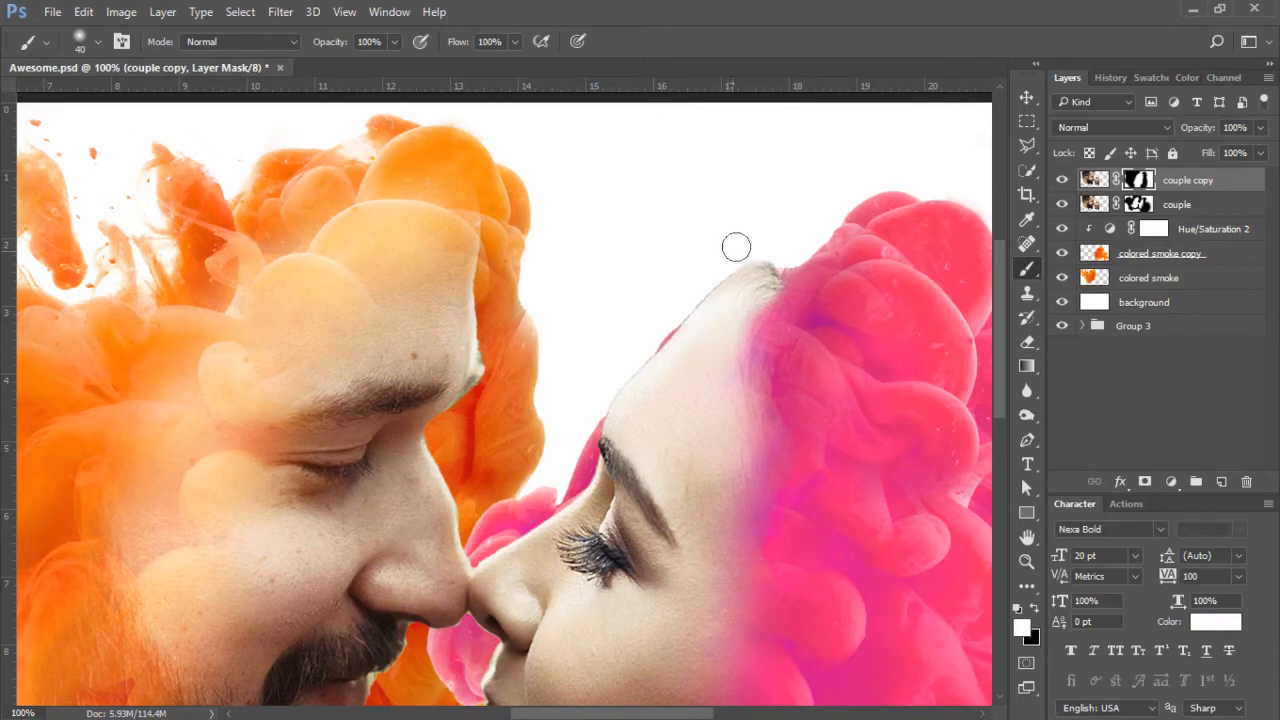
key(x)
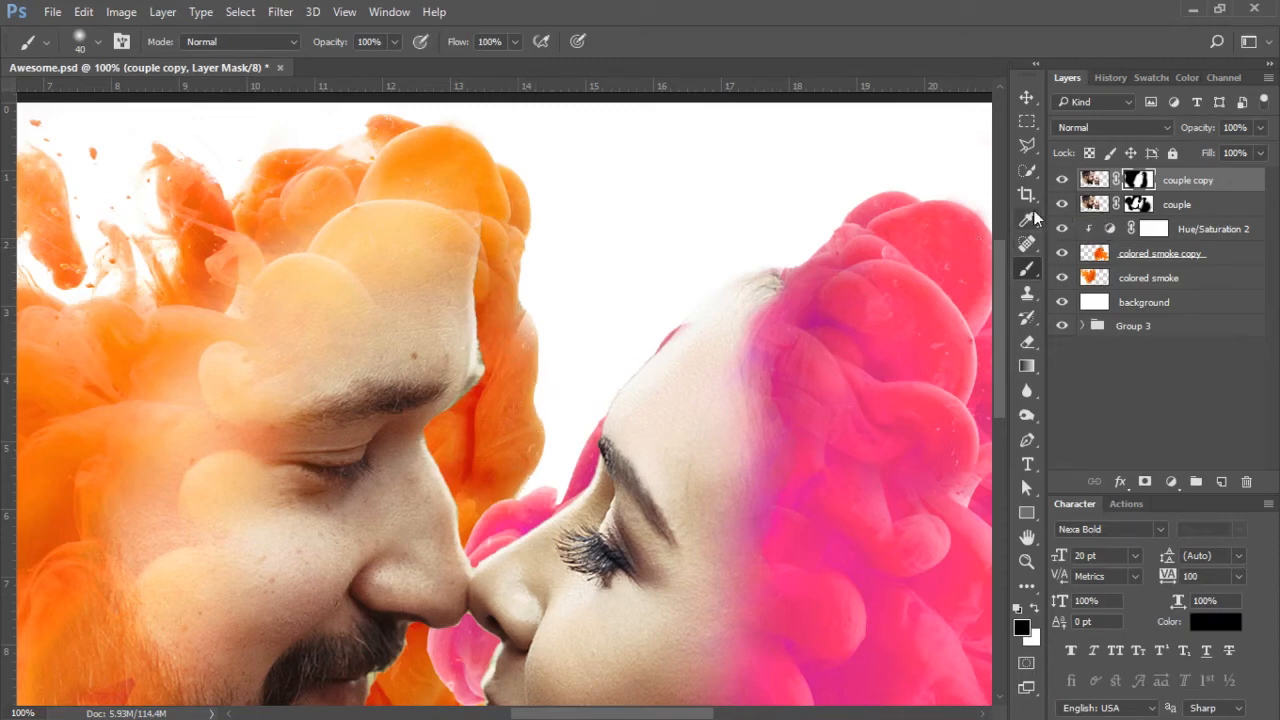
Load the couple's outline as a selection and activate the Eraser on the colored smoke layer.
key(ctrl+minus)
key(ctrl+minus)
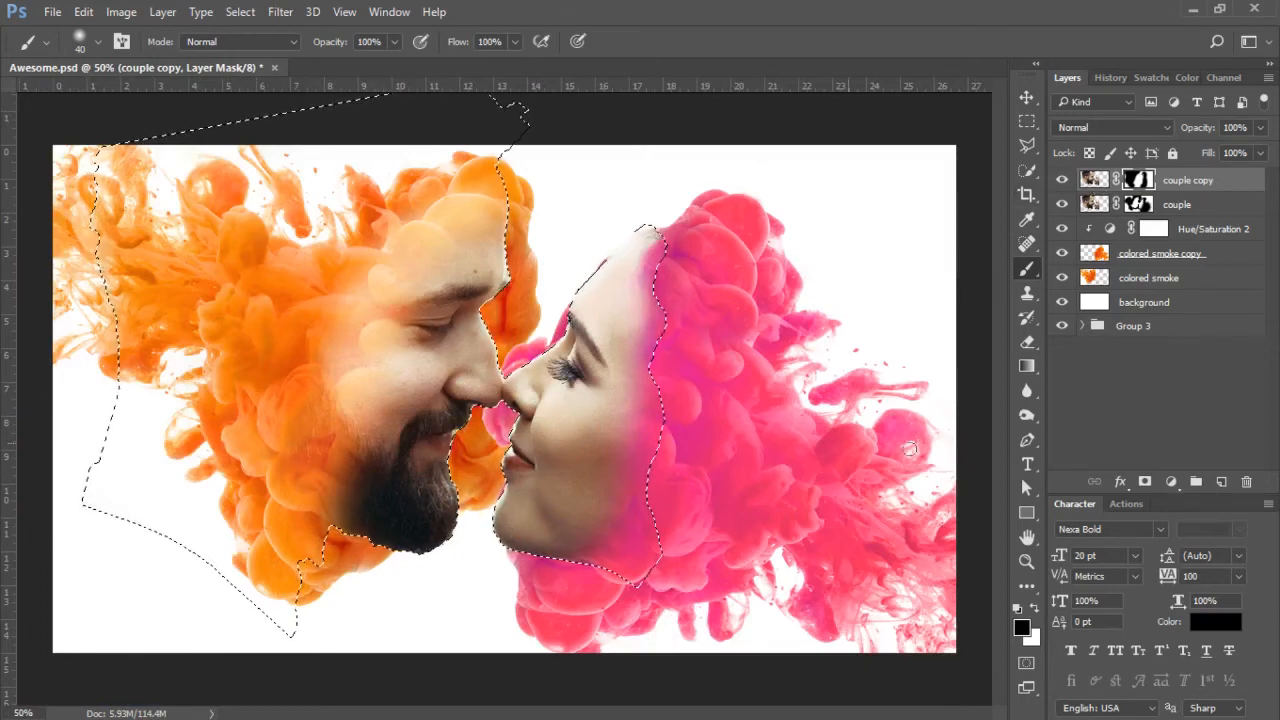
click(1031, 340)
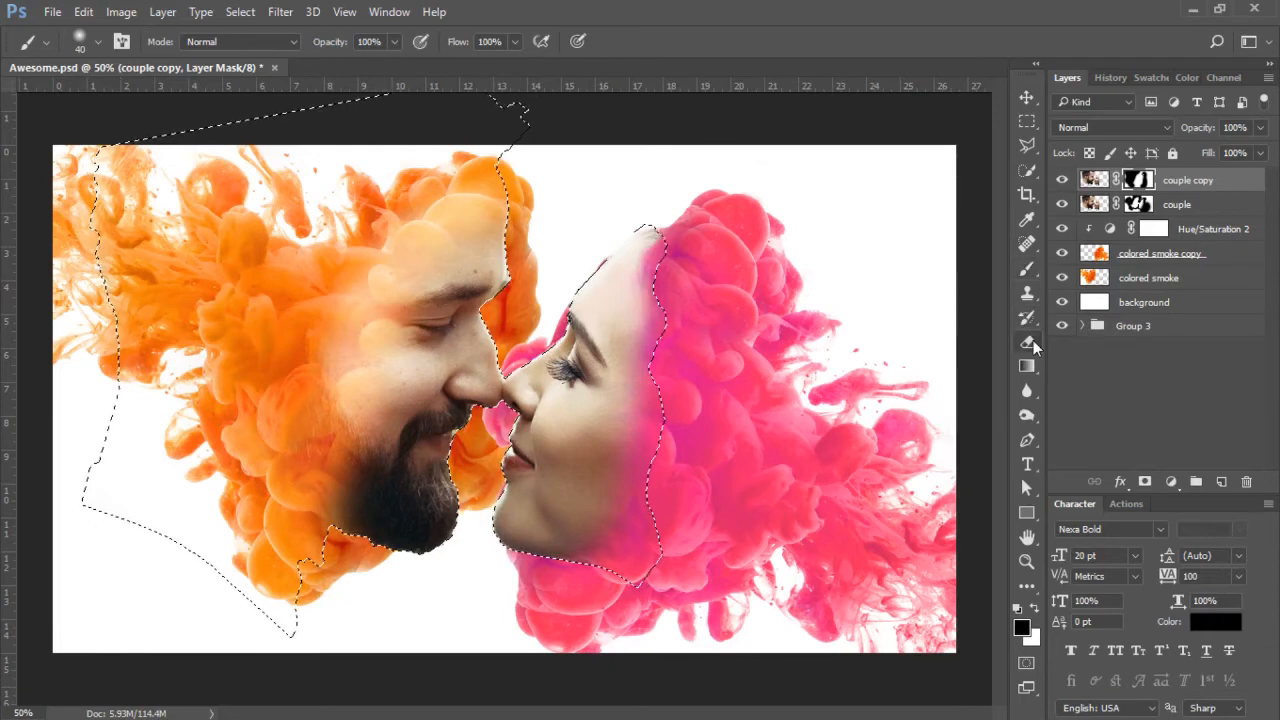
click(1130, 283)
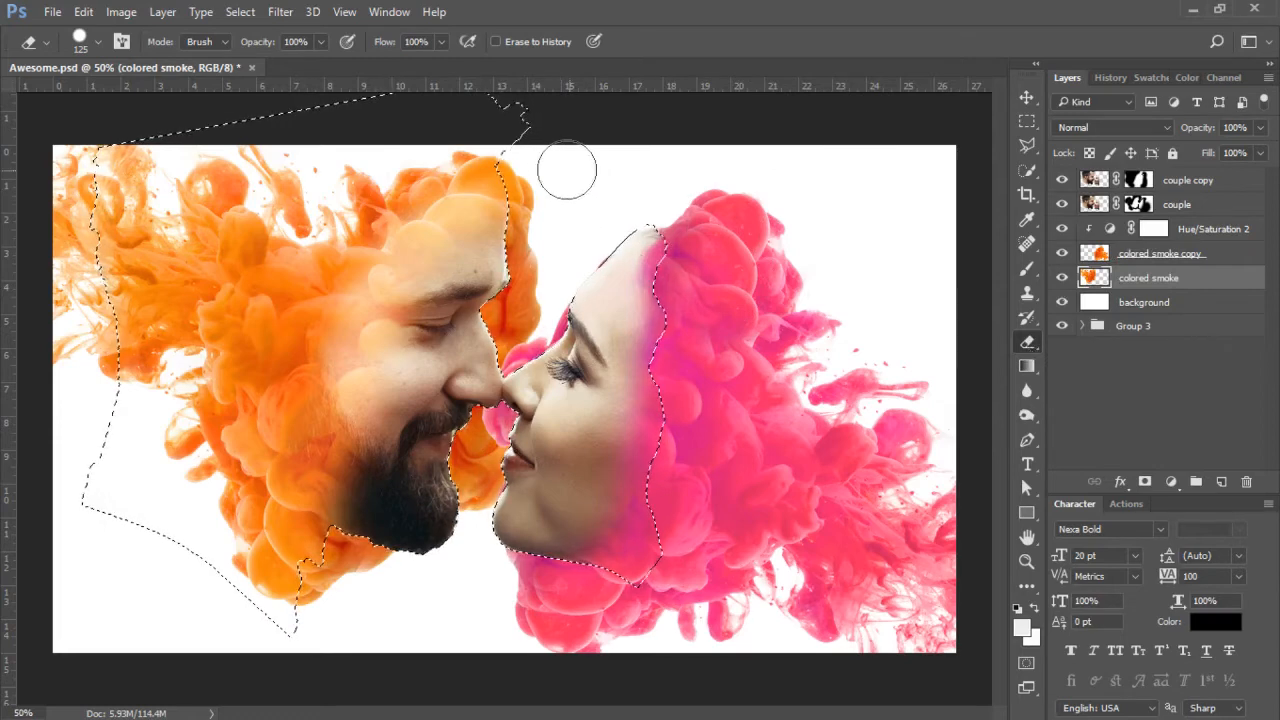
Try erasing the orange smoke beside the man's forehead, then undo the stroke and invert the selection.
drag(525, 172, 535, 248)
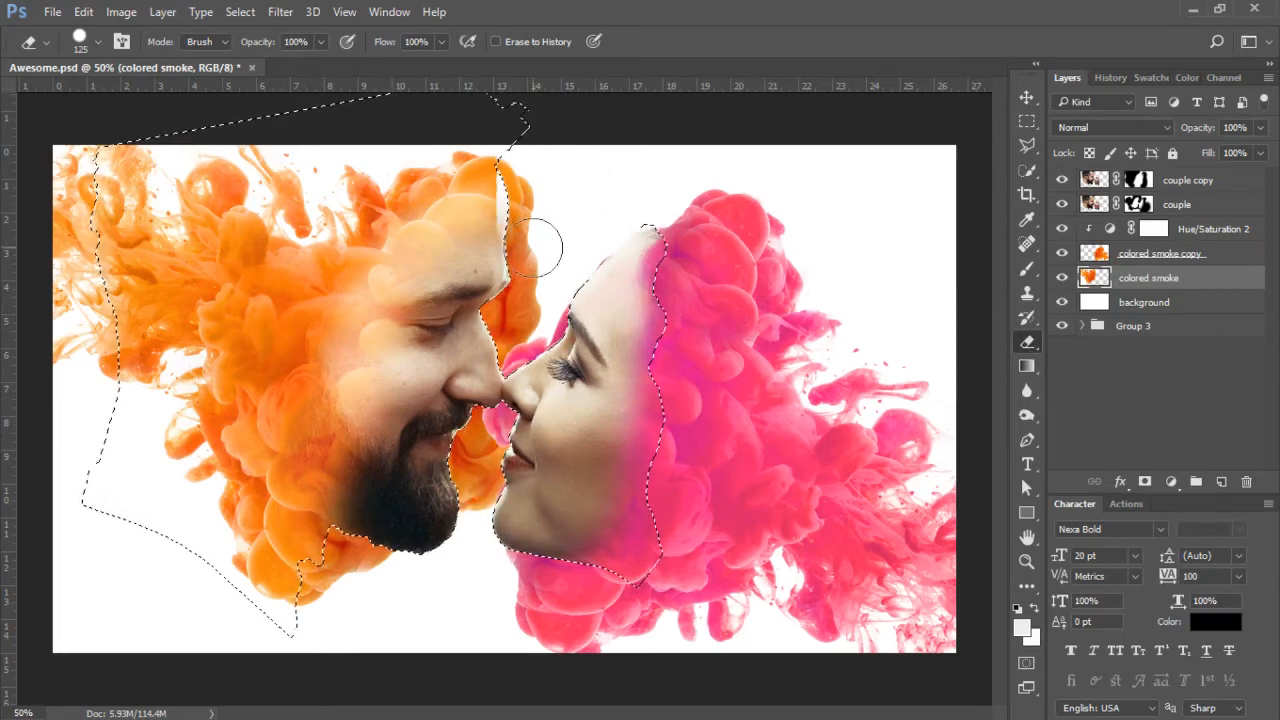
key(ctrl+z)
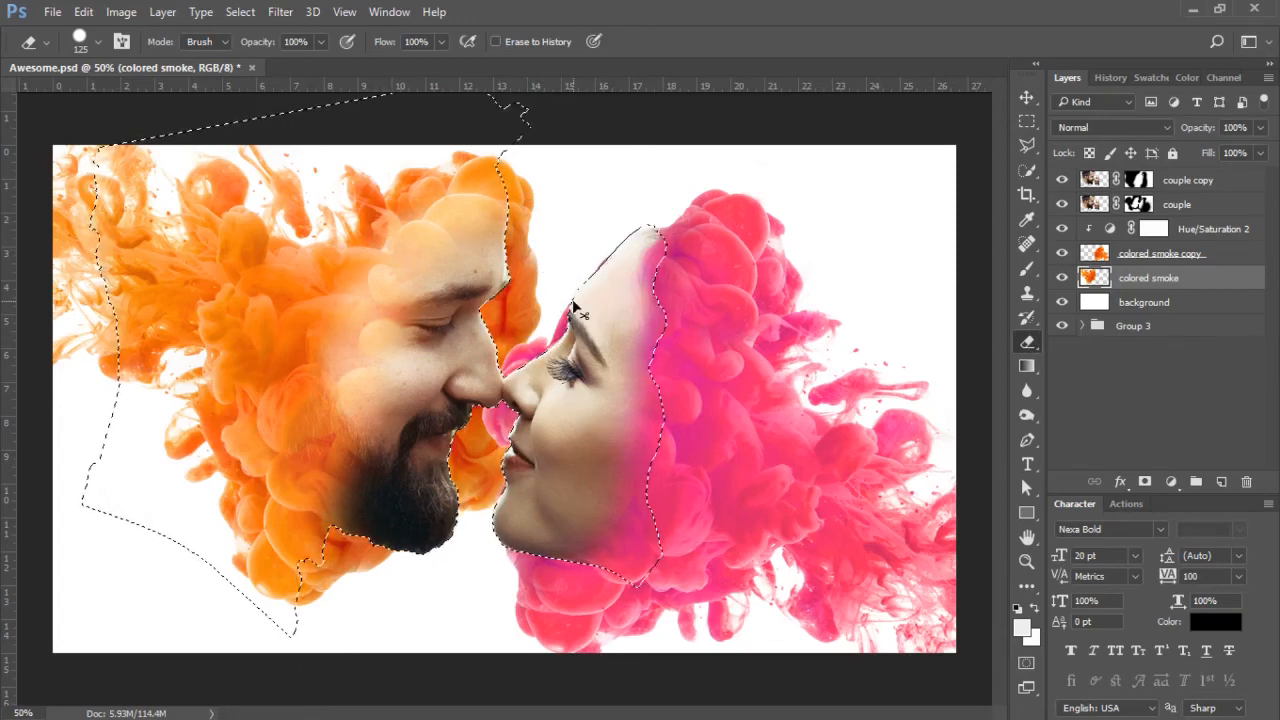
key(ctrl+shift+i)
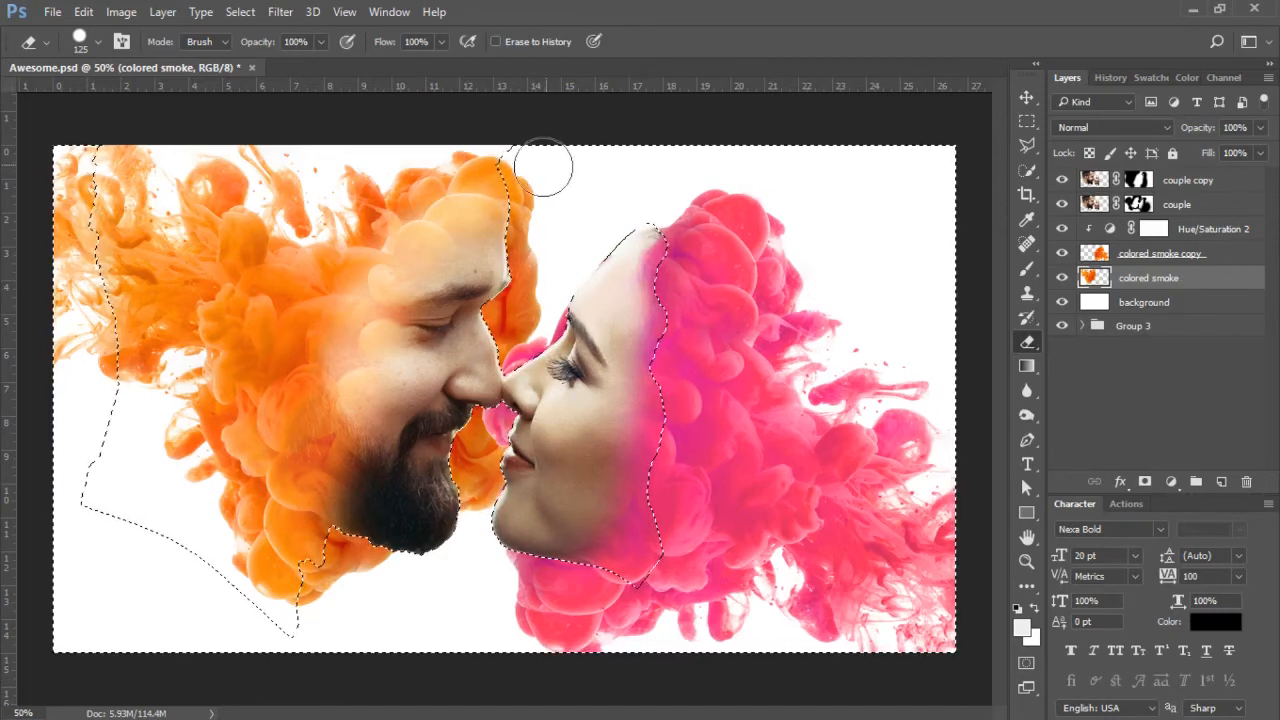
Erase the smoke between the two faces on the colored smoke and colored smoke copy layers, and clear the selection.
mouse_move(530, 232)
mouse_down()
mouse_move(523, 312)
mouse_move(510, 304)
mouse_move(499, 358)
mouse_up()
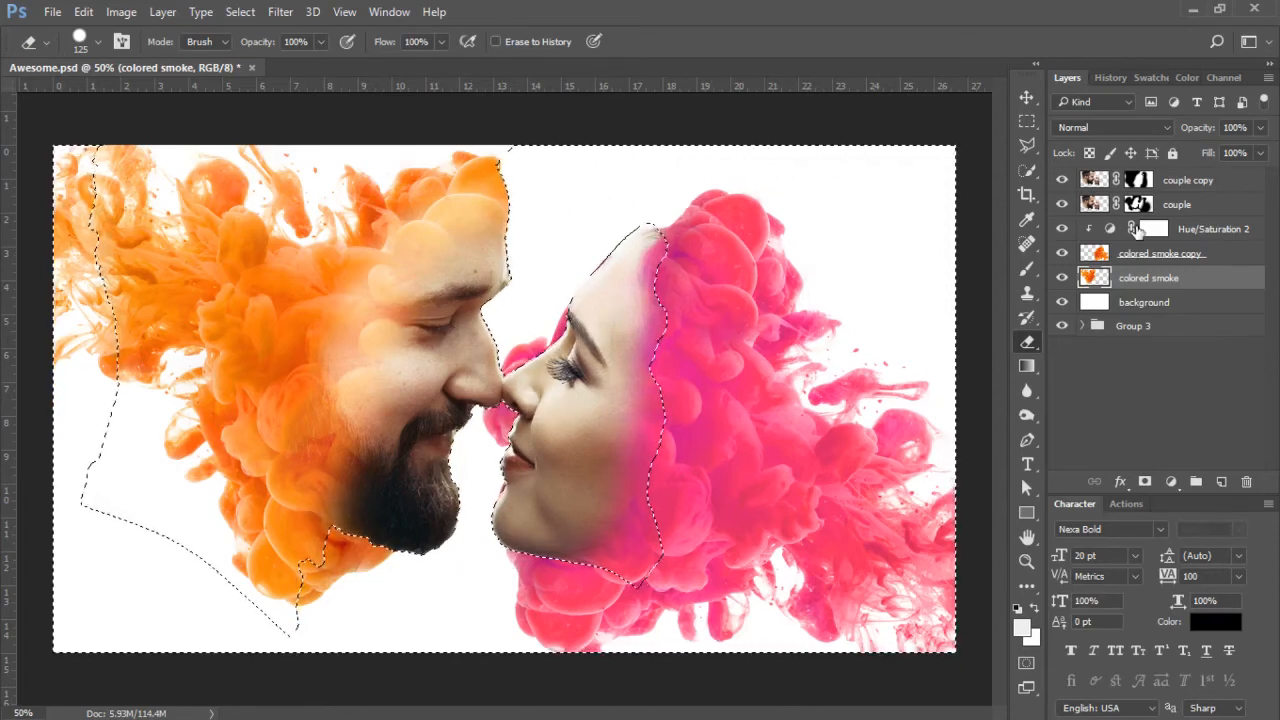
click(1219, 258)
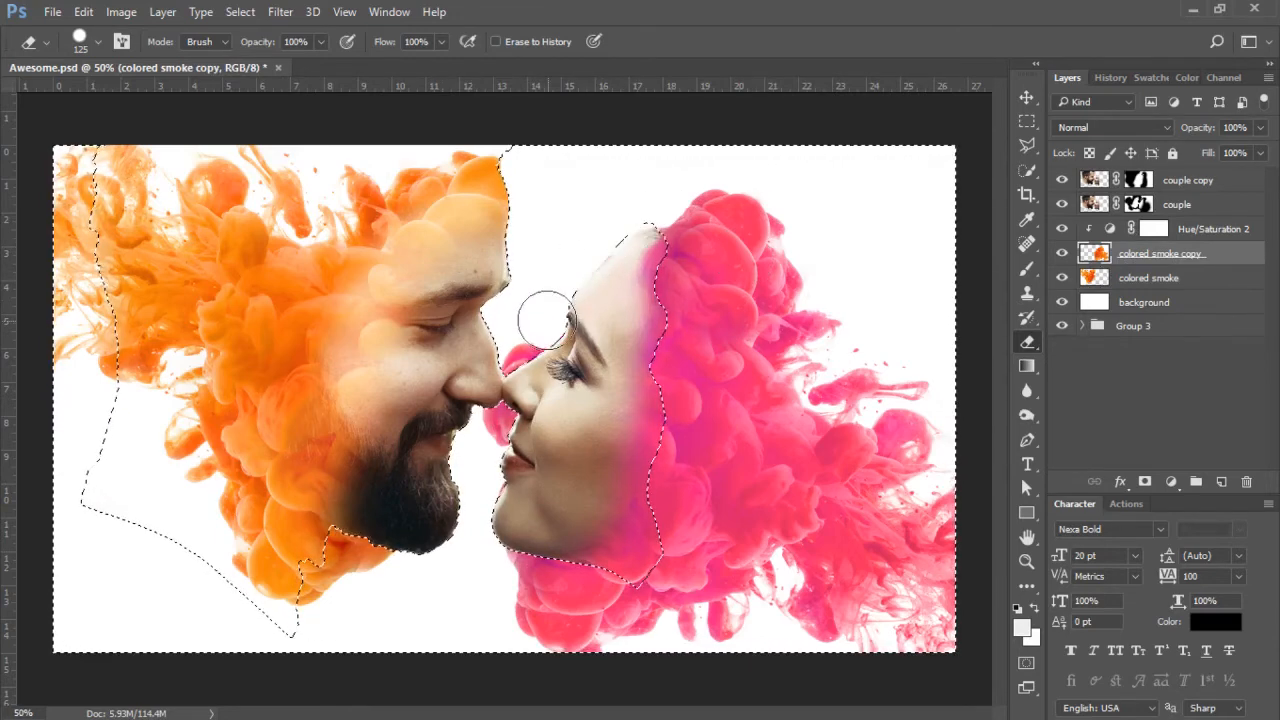
drag(503, 405, 485, 465)
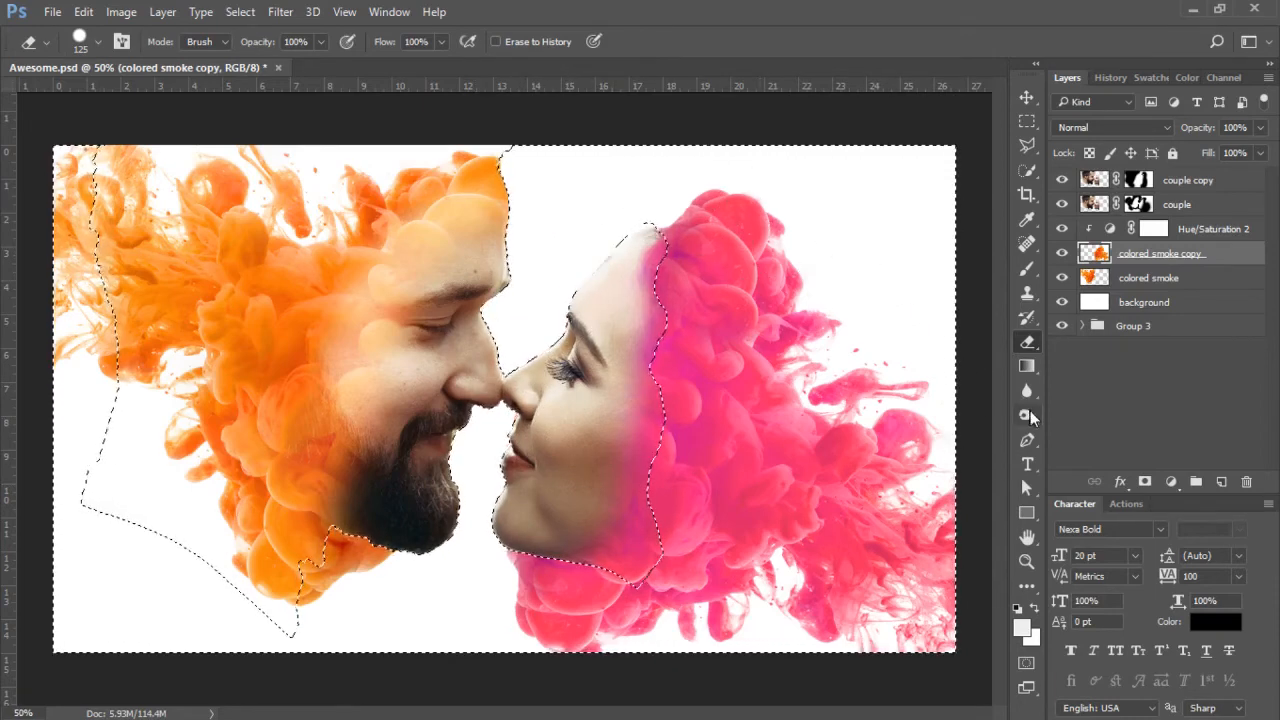
key(ctrl+d)
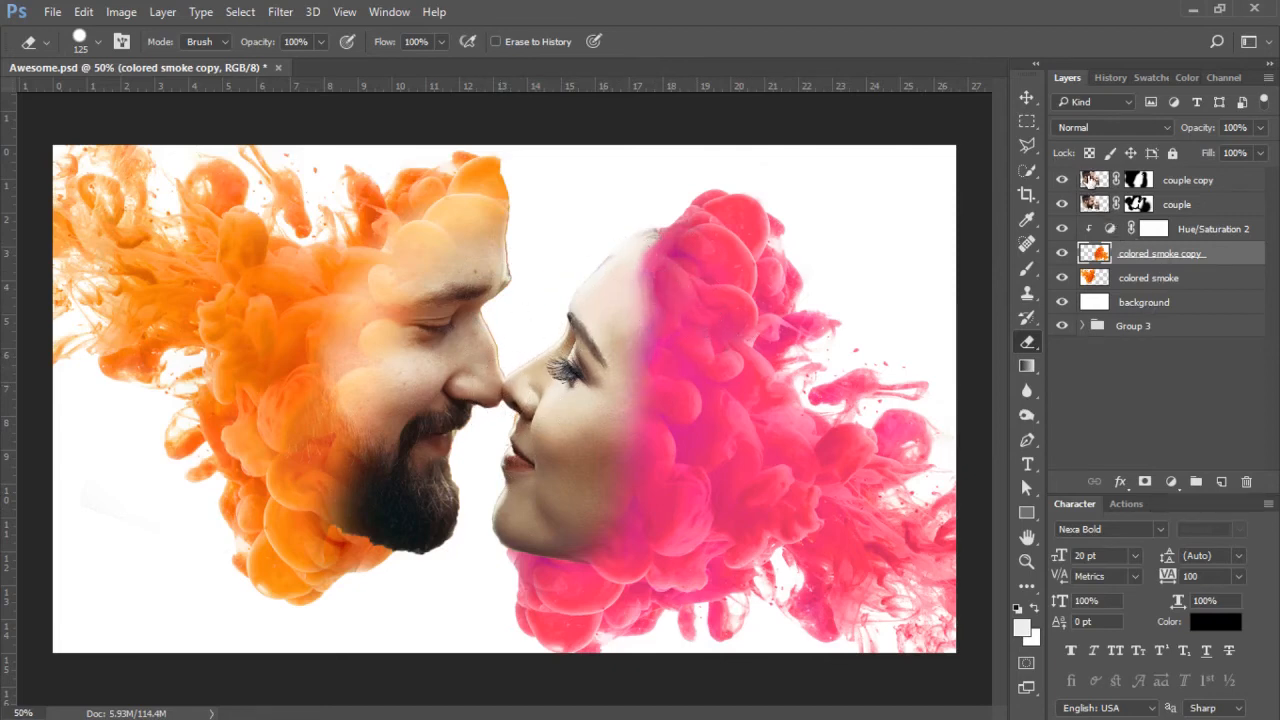
Soften the outer edge of the woman's forehead on the couple copy's mask with a 40 px black brush.
click(1092, 180)
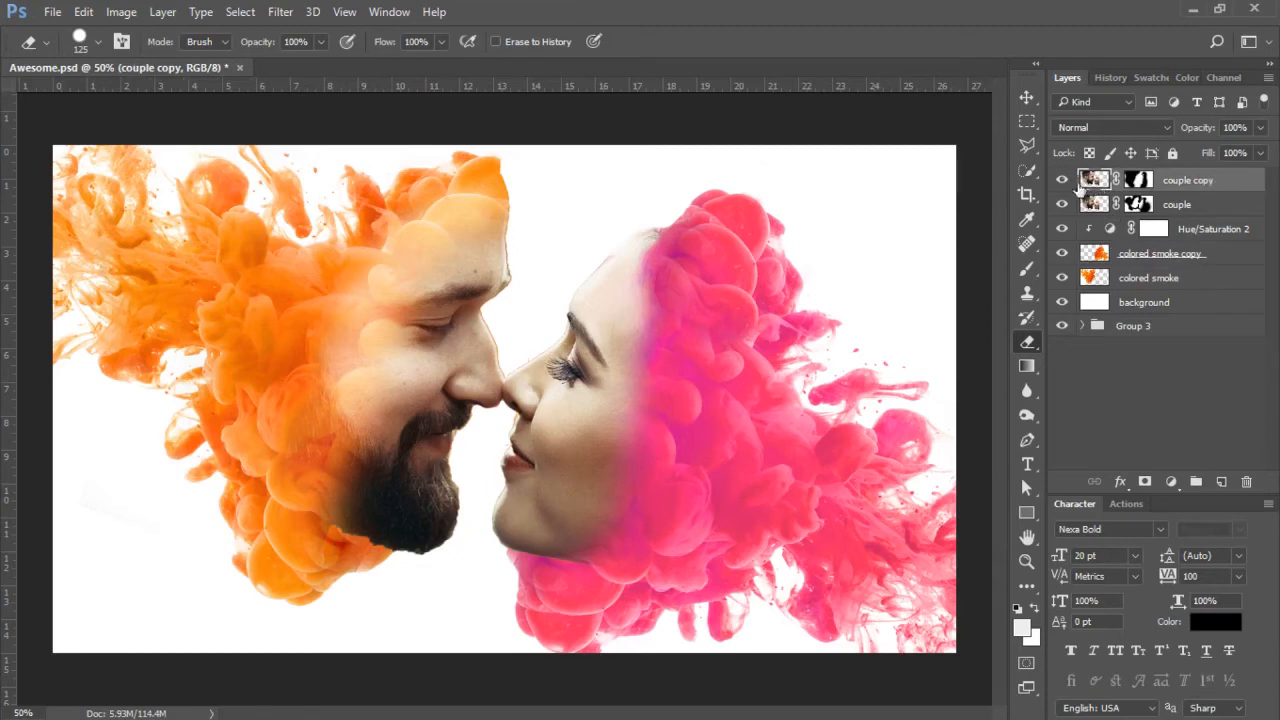
click(1027, 562)
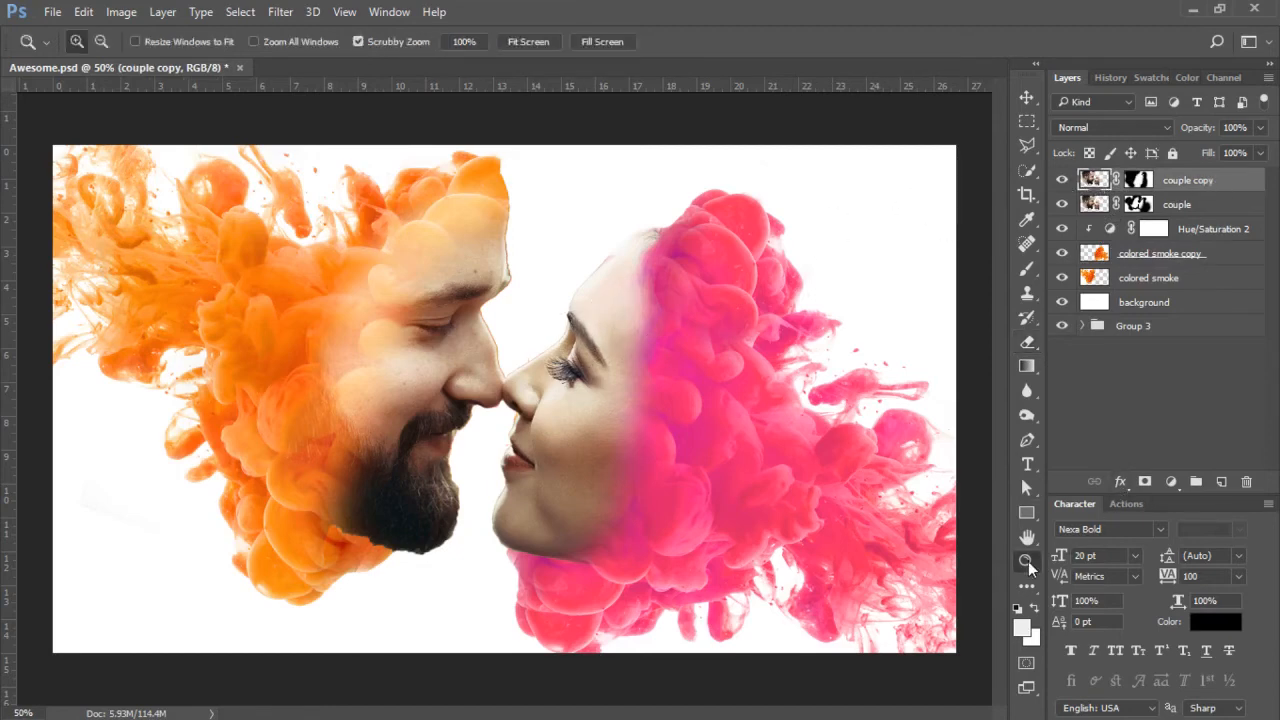
drag(612, 265, 748, 248)
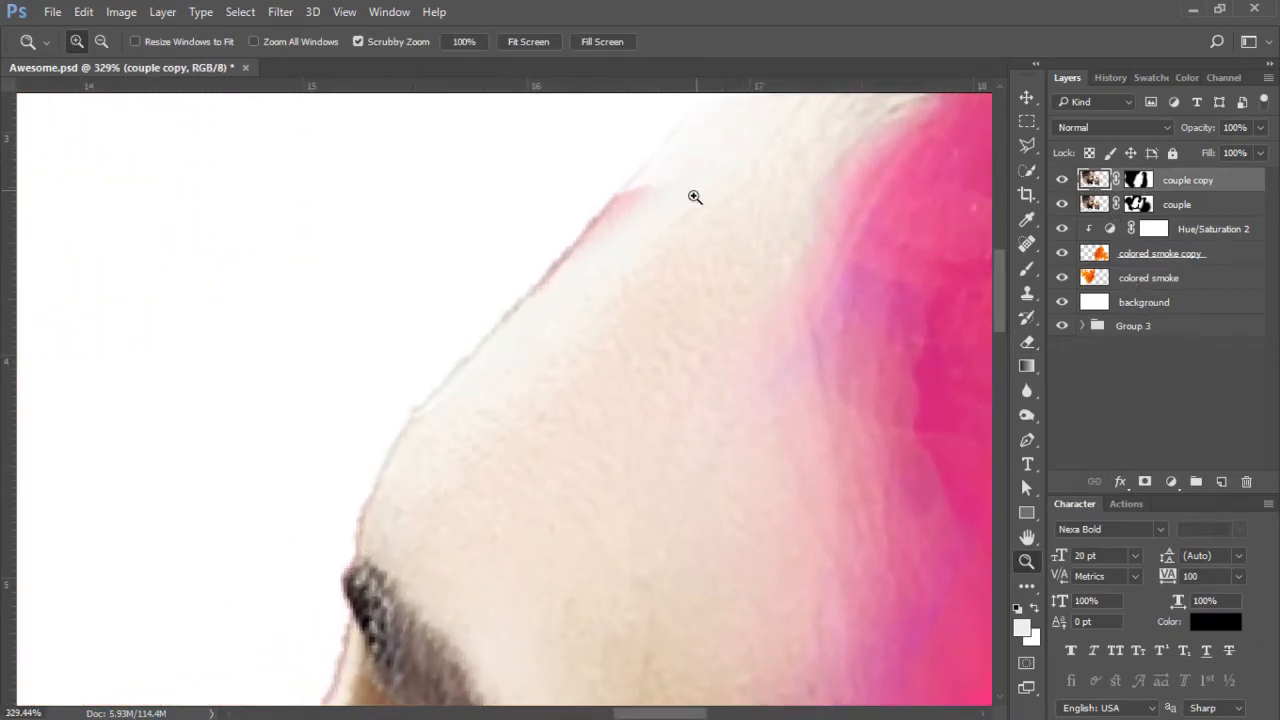
drag(738, 173, 662, 388)
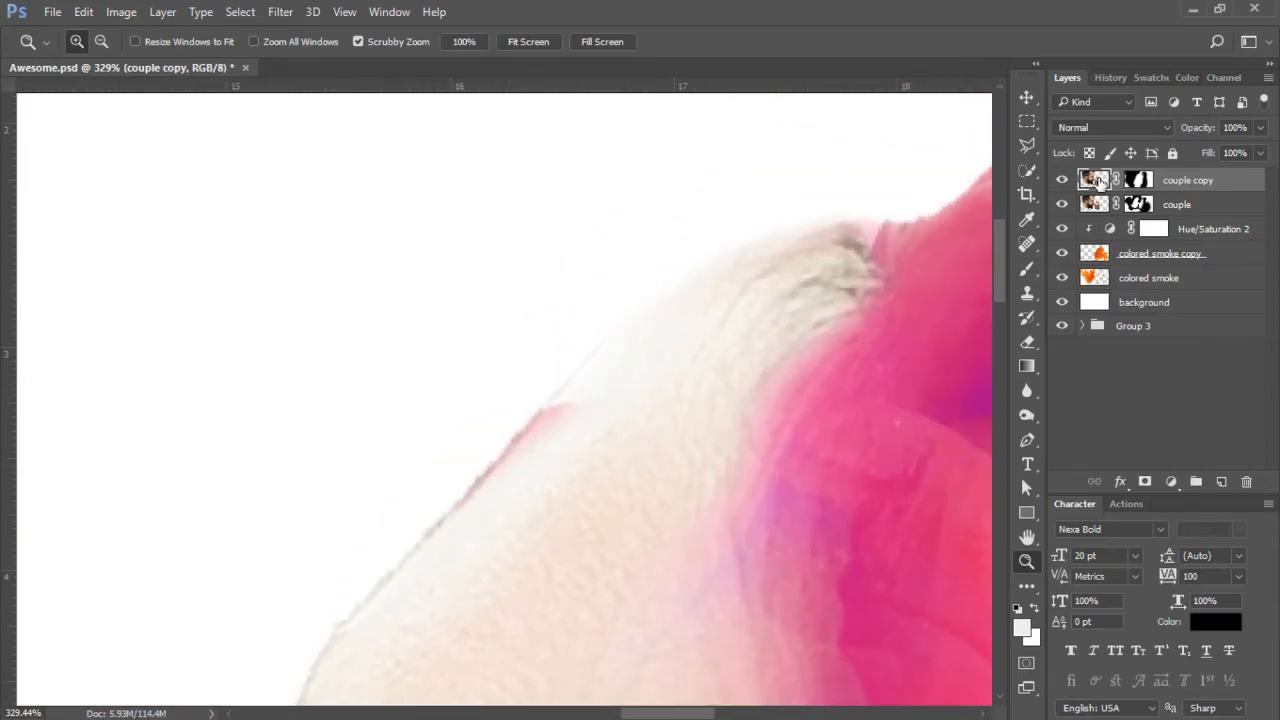
click(1141, 180)
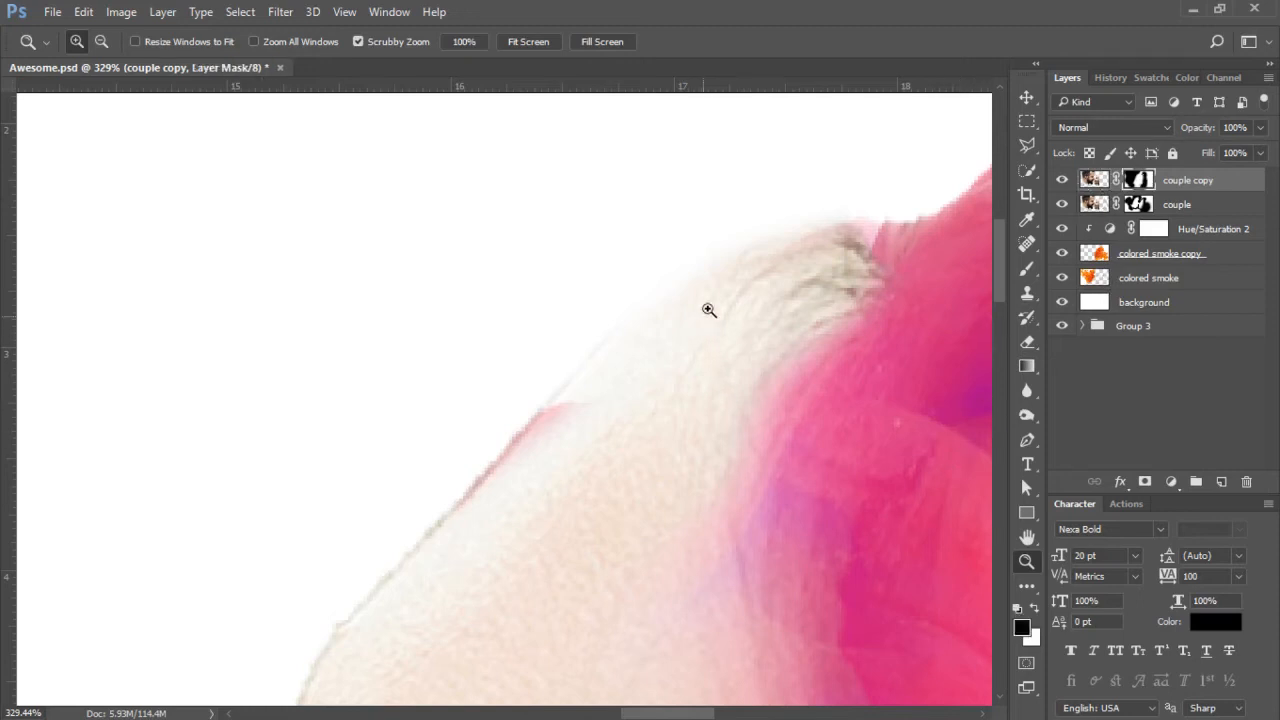
click(1027, 268)
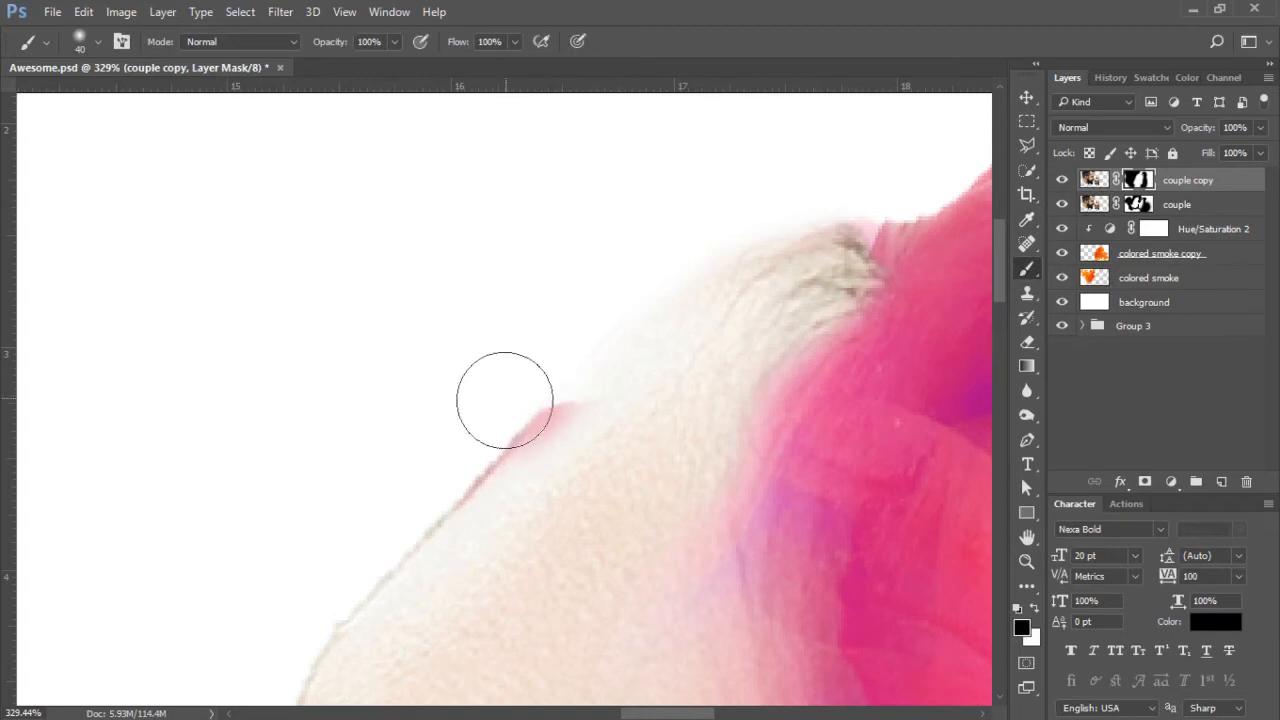
mouse_move(504, 400)
mouse_down()
mouse_move(383, 503)
mouse_move(409, 461)
mouse_move(377, 509)
mouse_move(420, 466)
mouse_up()
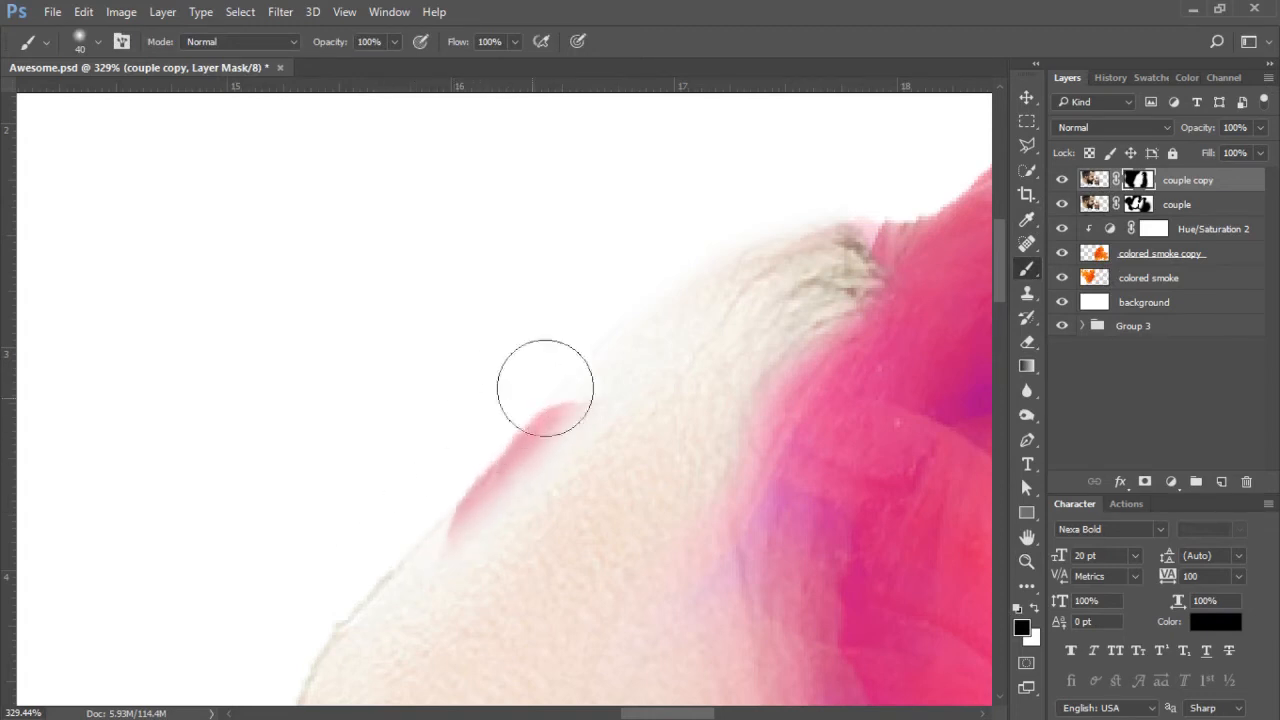
mouse_move(545, 388)
mouse_down()
mouse_move(613, 342)
mouse_move(495, 493)
mouse_move(581, 482)
mouse_move(564, 471)
mouse_move(550, 493)
mouse_move(494, 507)
mouse_move(581, 446)
mouse_move(538, 508)
mouse_move(611, 451)
mouse_move(500, 518)
mouse_move(551, 440)
mouse_move(494, 527)
mouse_move(592, 411)
mouse_move(532, 500)
mouse_move(598, 449)
mouse_up()
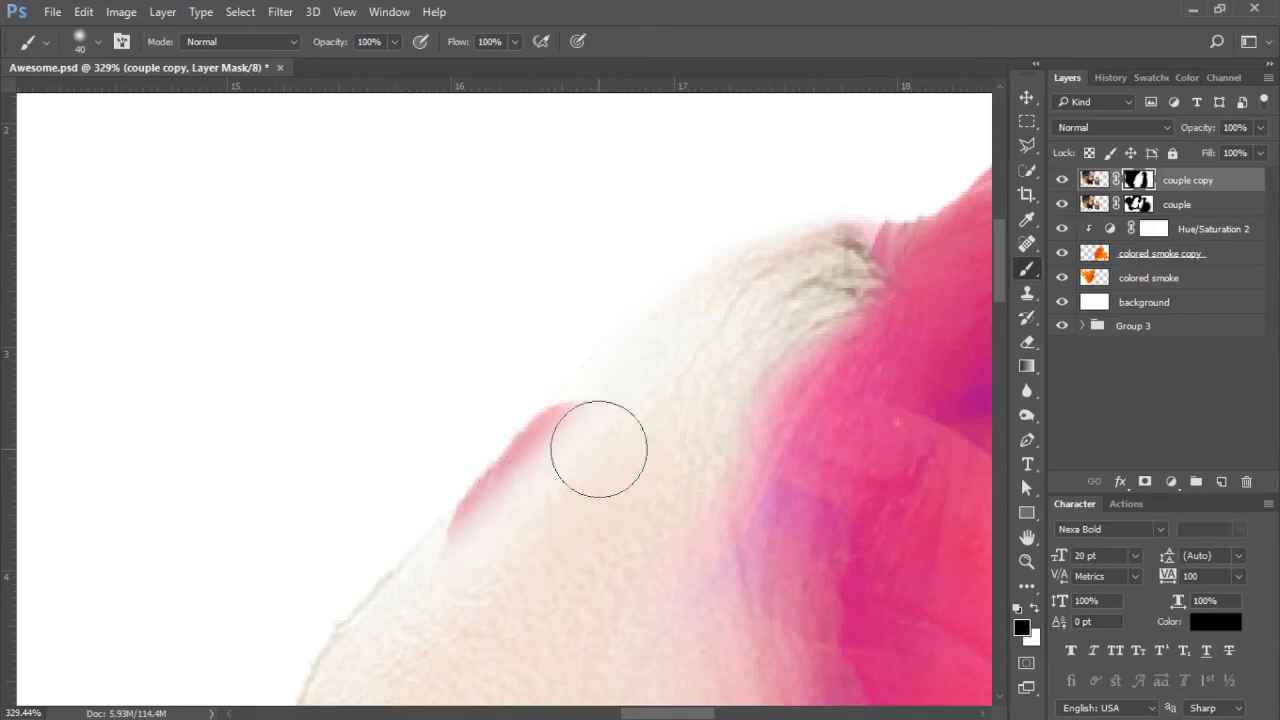
Add a layer mask to colored smoke copy and paint black over the pink fringe along the woman's forehead.
click(1197, 262)
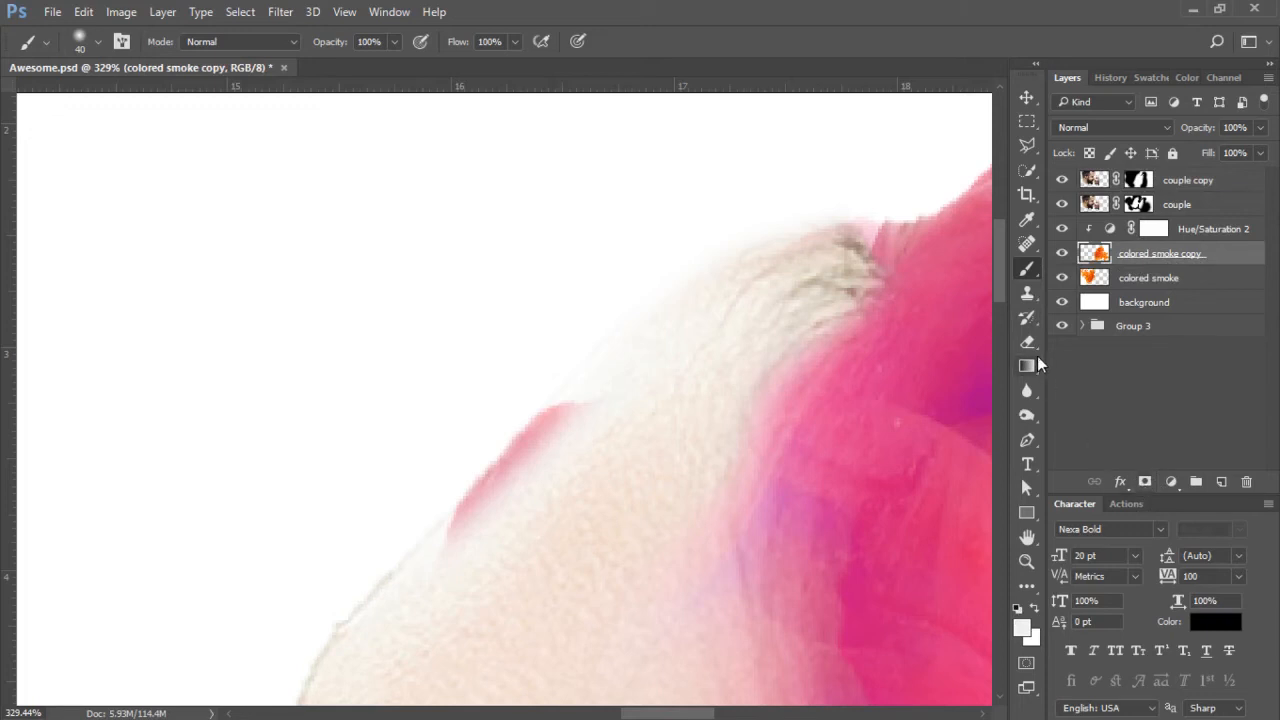
click(1145, 483)
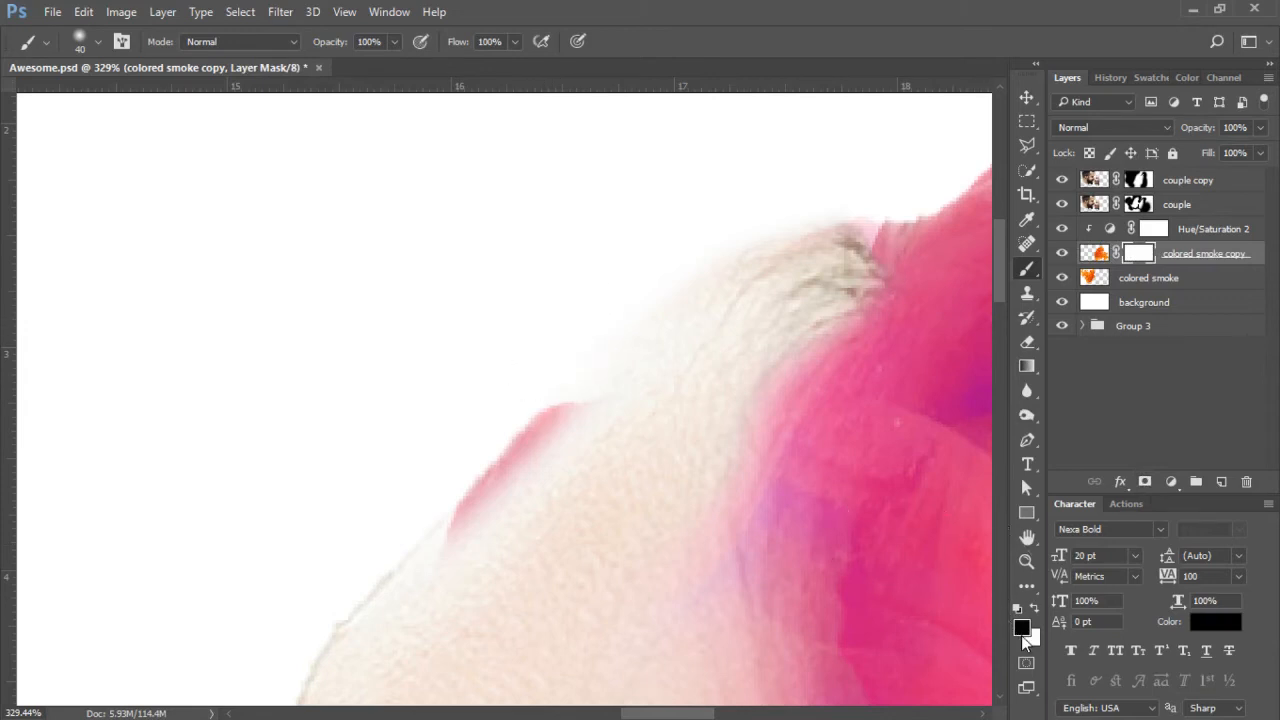
mouse_move(560, 329)
mouse_down()
mouse_move(468, 504)
mouse_move(598, 350)
mouse_move(594, 340)
mouse_move(435, 536)
mouse_move(540, 425)
mouse_move(681, 220)
mouse_move(748, 180)
mouse_move(697, 232)
mouse_move(836, 179)
mouse_up()
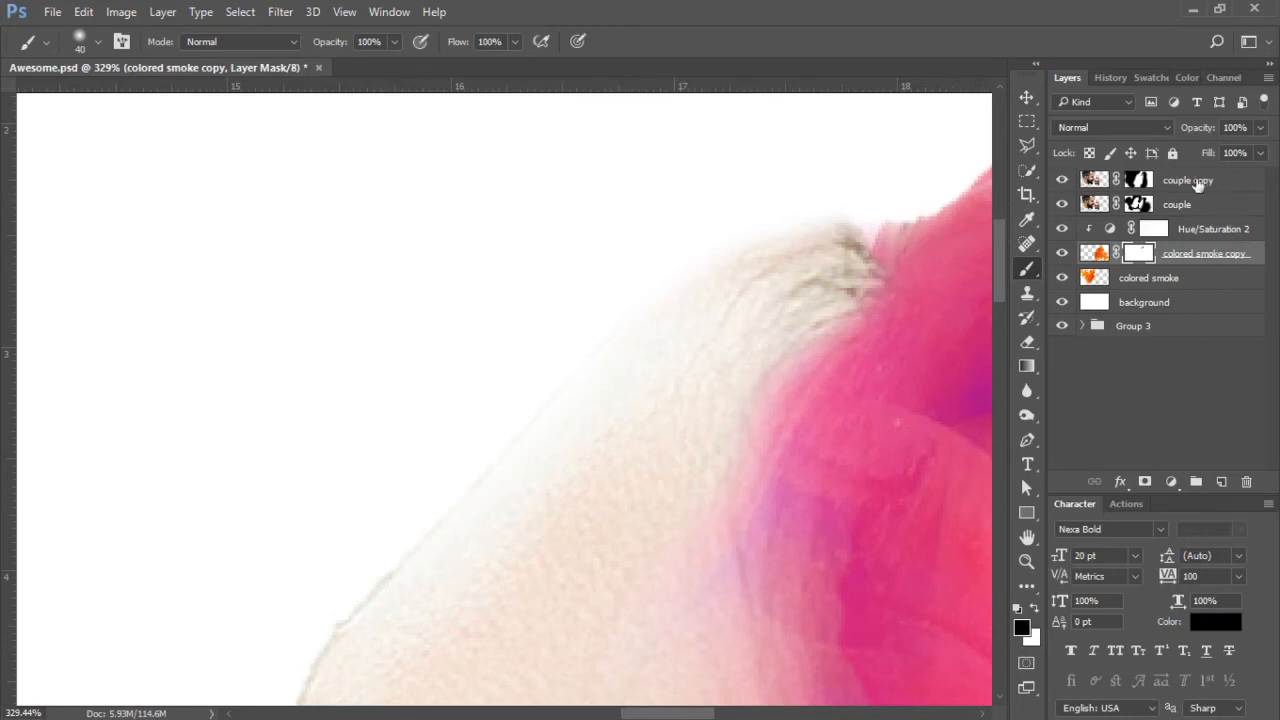
Continue softening the woman's forehead edge down to the eyebrow on the couple copy's mask, reducing the black brush to 20 px.
click(1137, 180)
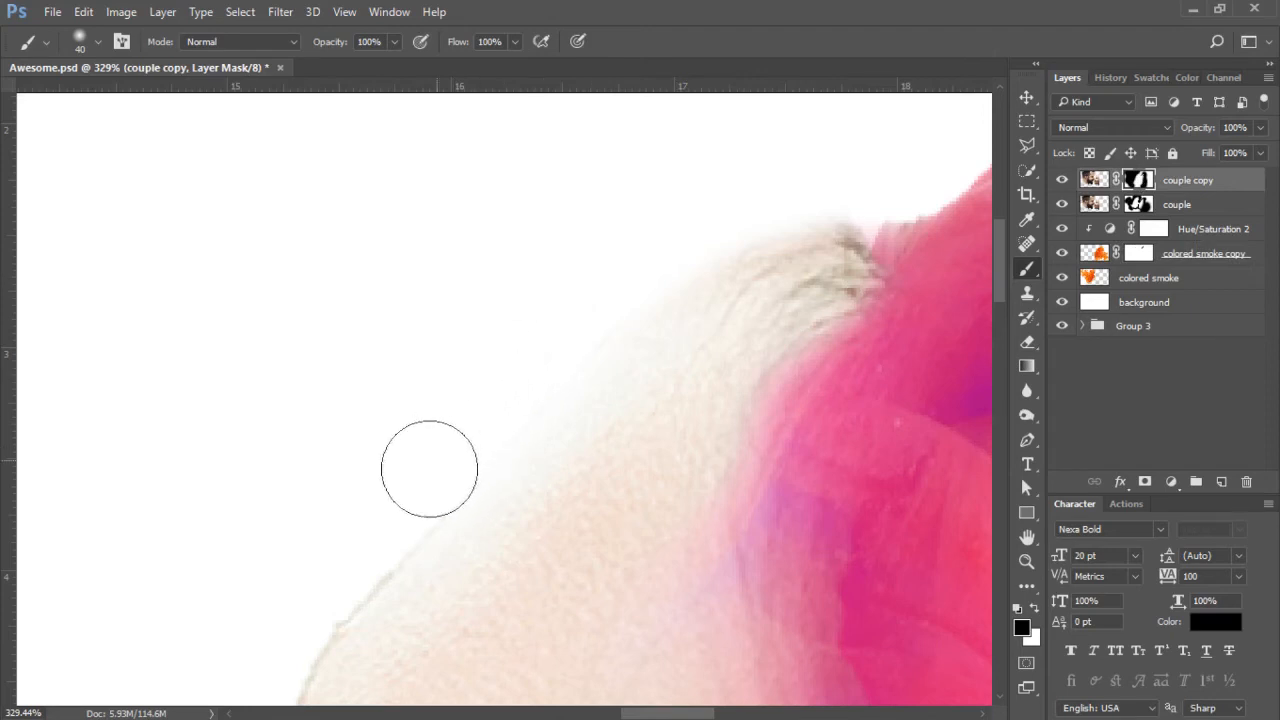
mouse_move(393, 507)
mouse_down()
mouse_move(316, 590)
mouse_move(378, 524)
mouse_move(386, 484)
mouse_up()
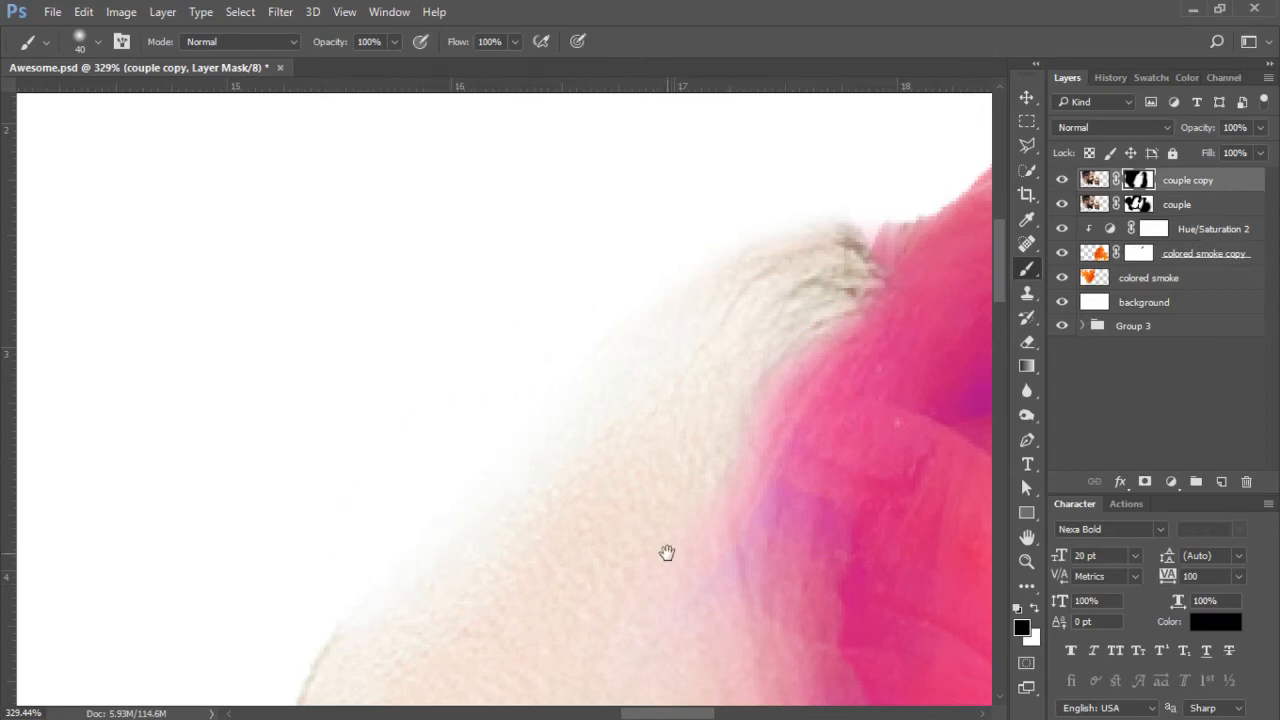
drag(667, 553, 866, 180)
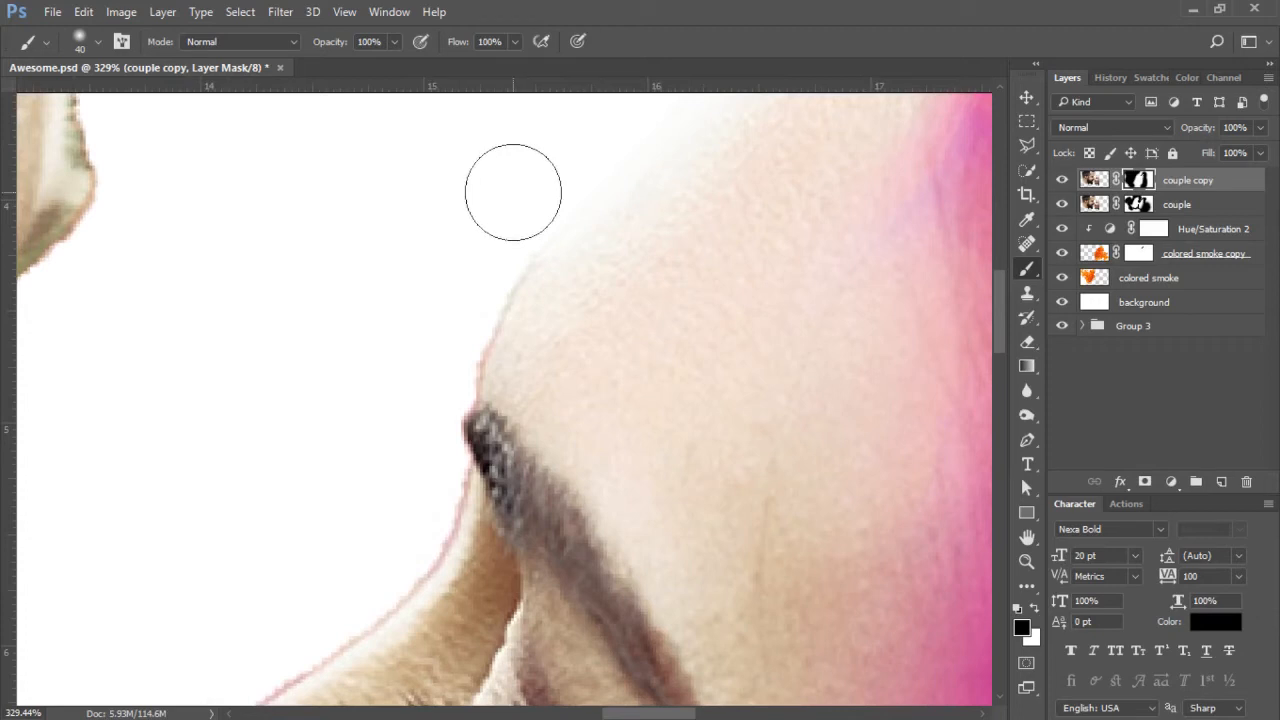
key(bracketleft)
key(bracketleft)
key(bracketleft)
key(bracketleft)
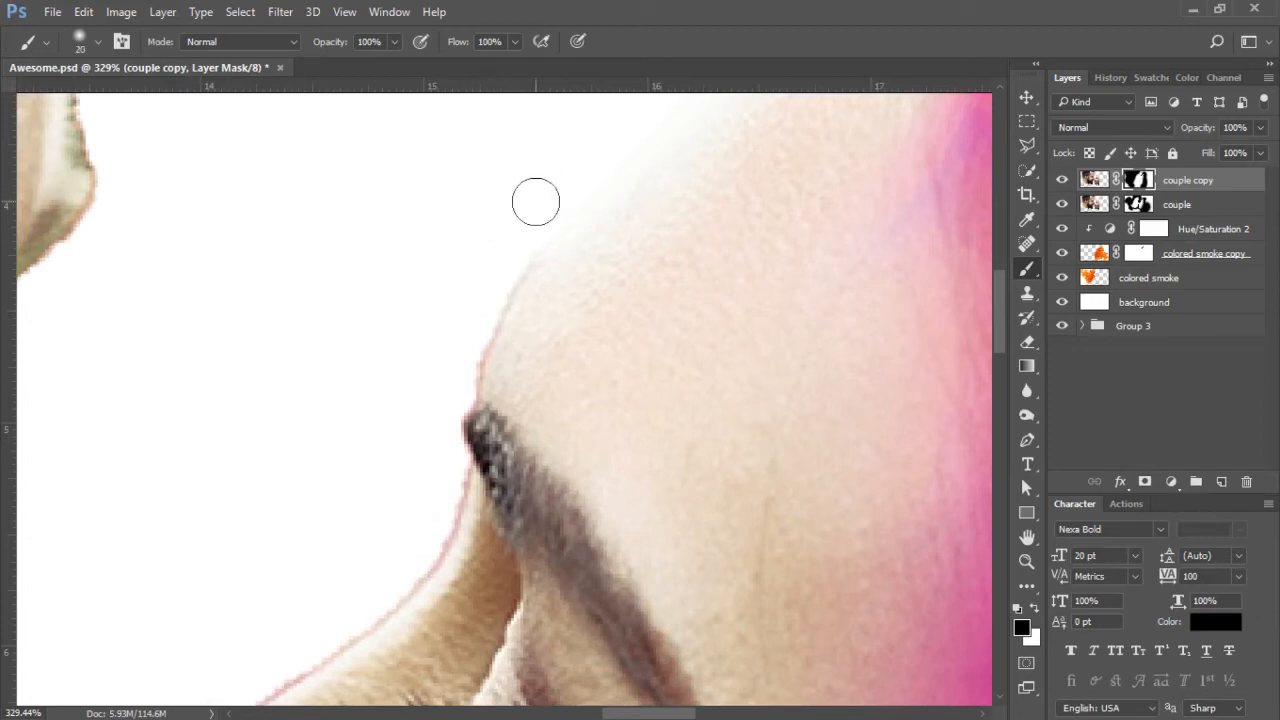
mouse_move(502, 272)
mouse_down()
mouse_move(441, 441)
mouse_move(482, 413)
mouse_move(513, 358)
mouse_move(491, 404)
mouse_move(528, 330)
mouse_move(513, 373)
mouse_up()
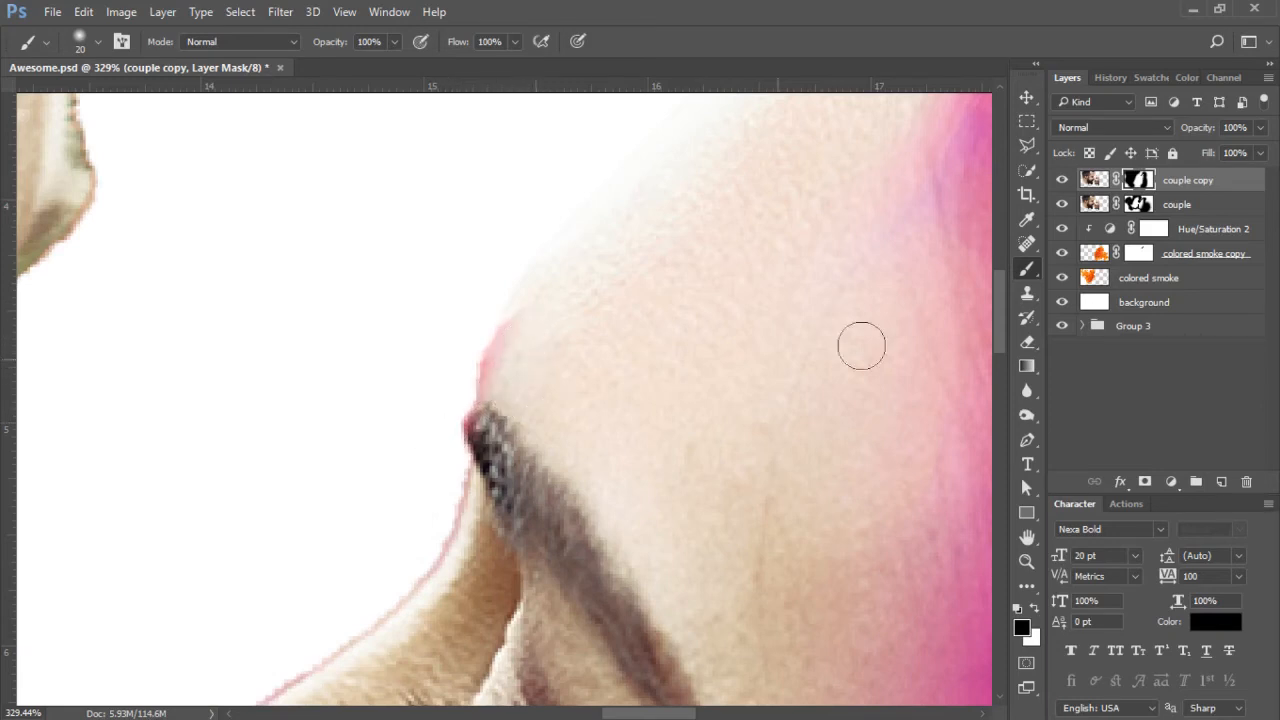
Paint black on the colored smoke copy's mask to hide the pink fringe along the woman's brow and nose bridge.
click(1224, 256)
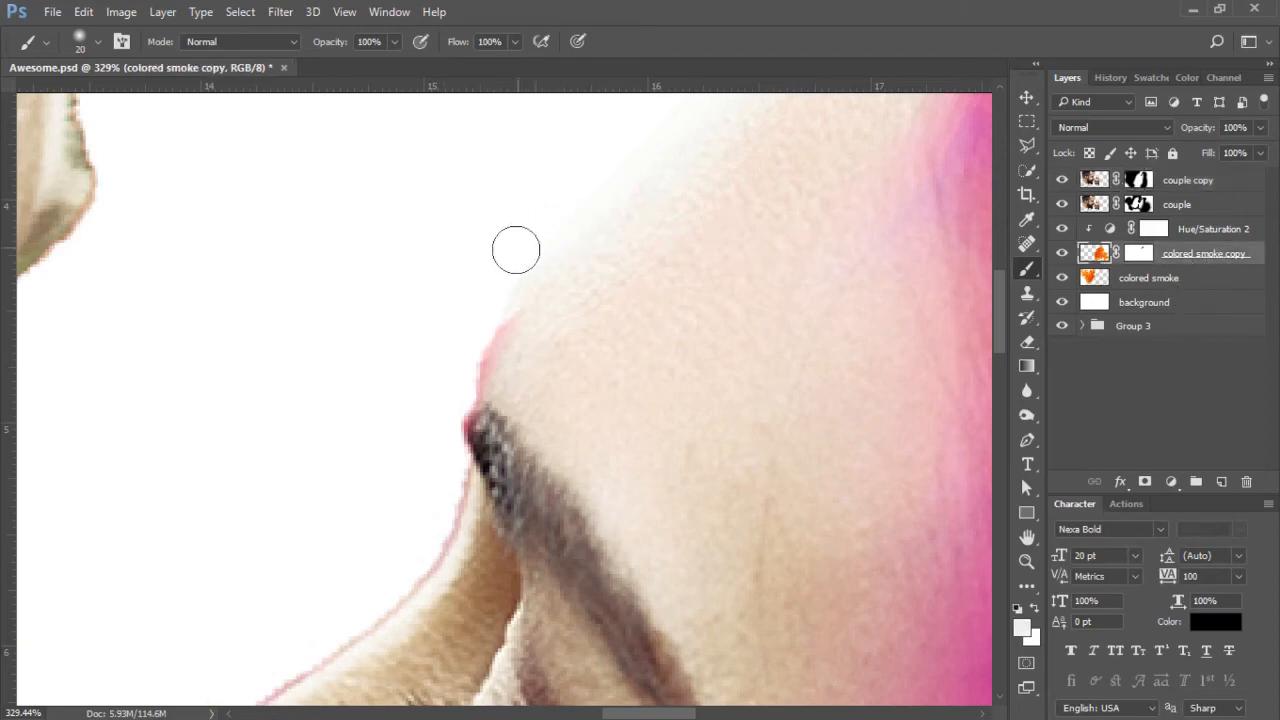
click(1137, 256)
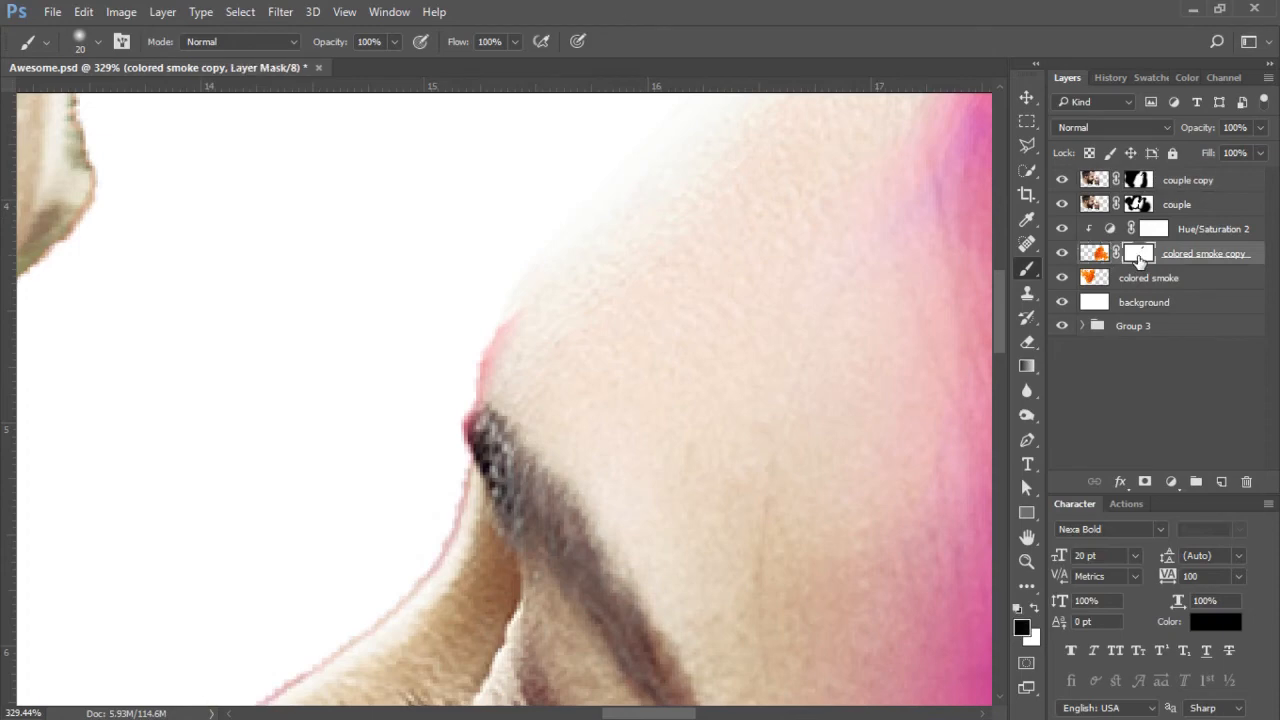
mouse_move(509, 296)
mouse_down()
mouse_move(469, 385)
mouse_move(465, 399)
mouse_move(489, 339)
mouse_move(449, 533)
mouse_move(416, 601)
mouse_move(388, 636)
mouse_move(413, 588)
mouse_move(297, 666)
mouse_up()
drag(429, 593, 711, 243)
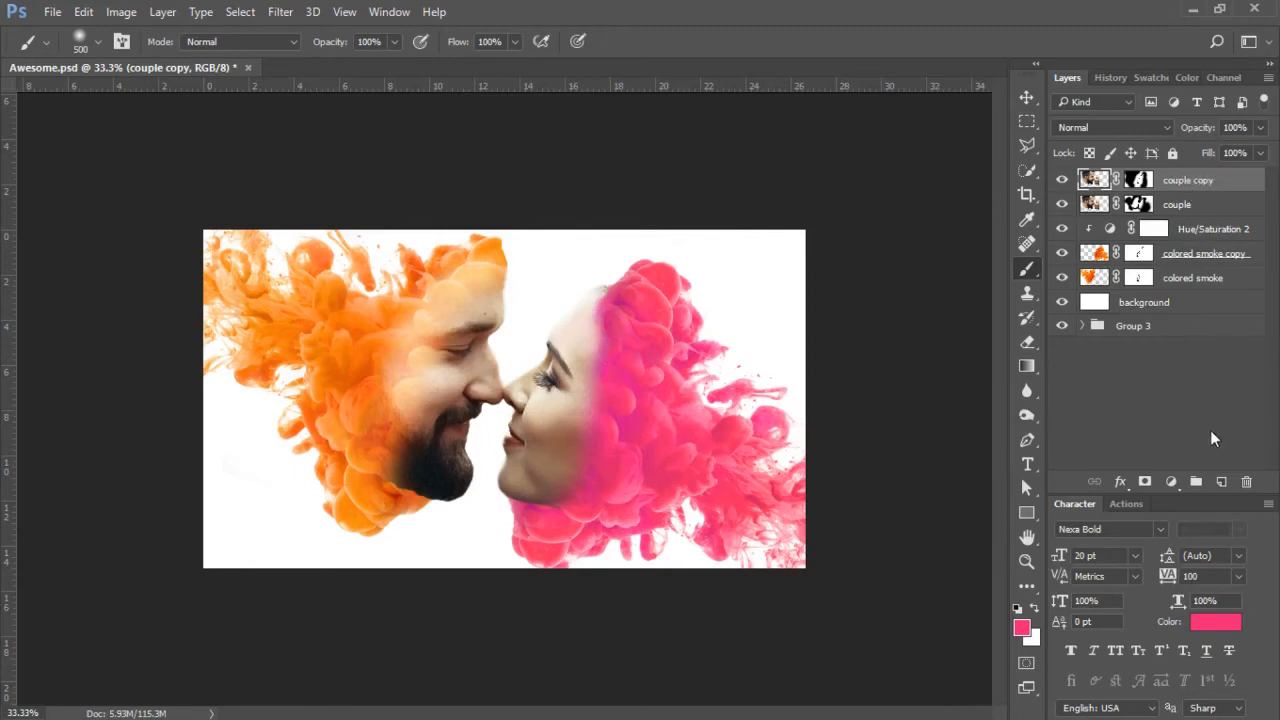
Create a new layer above couple copy and sample a pink from the smoke as the brush color.
click(1222, 483)
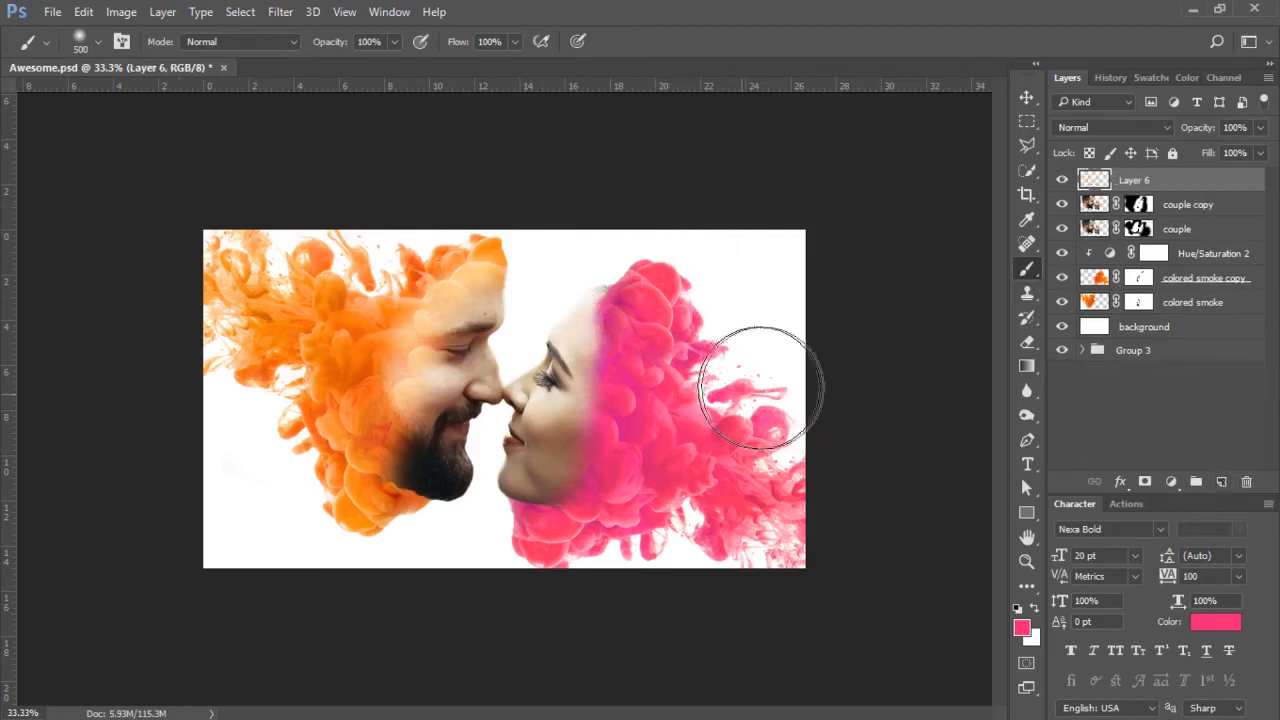
click(1032, 217)
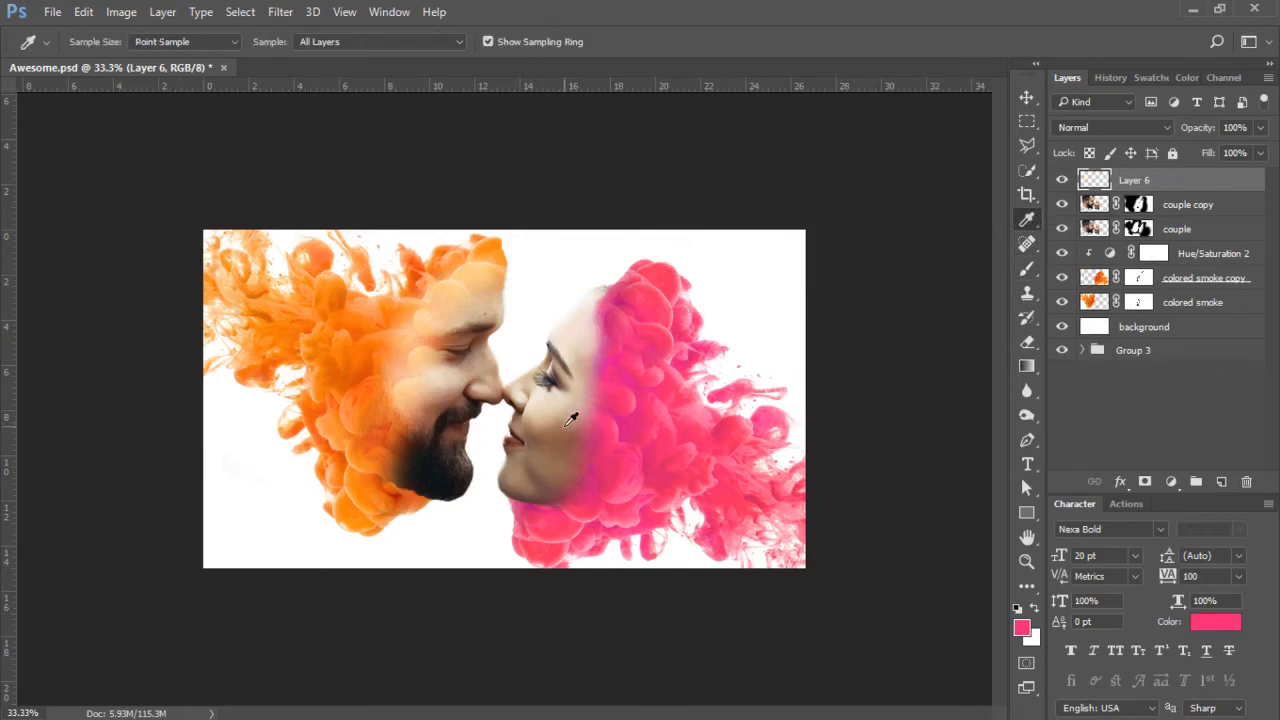
click(656, 428)
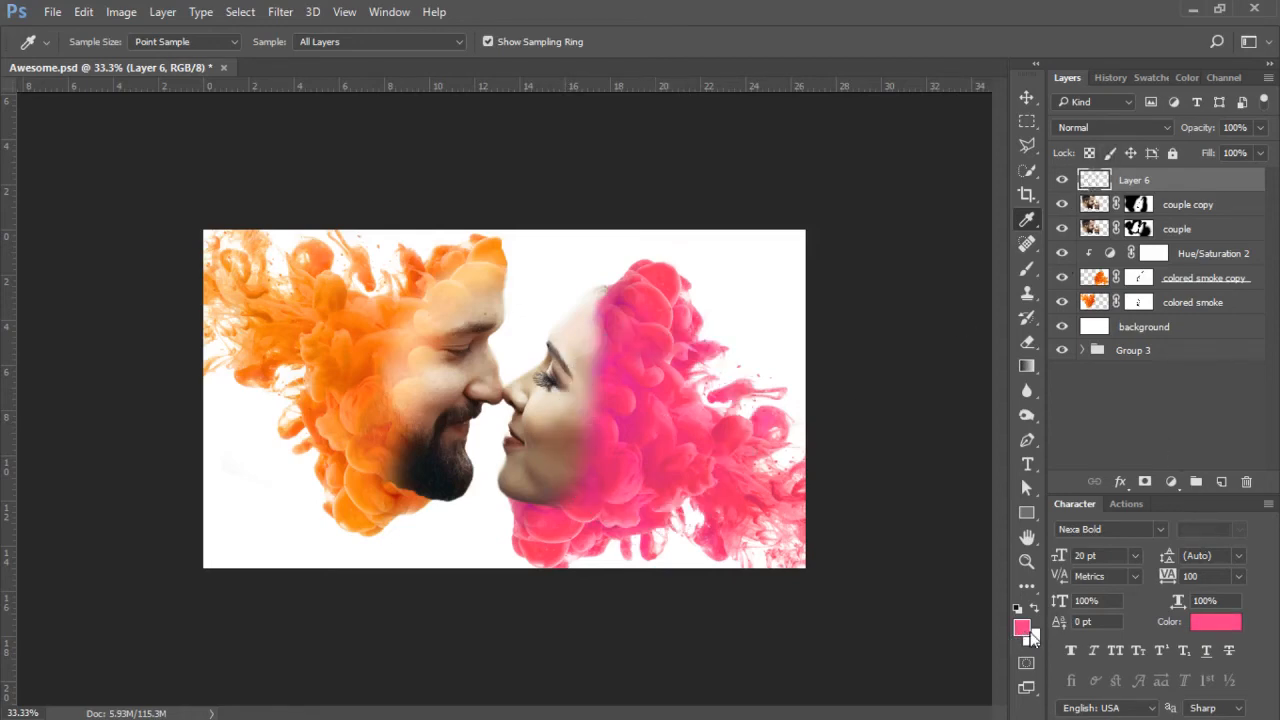
click(1024, 270)
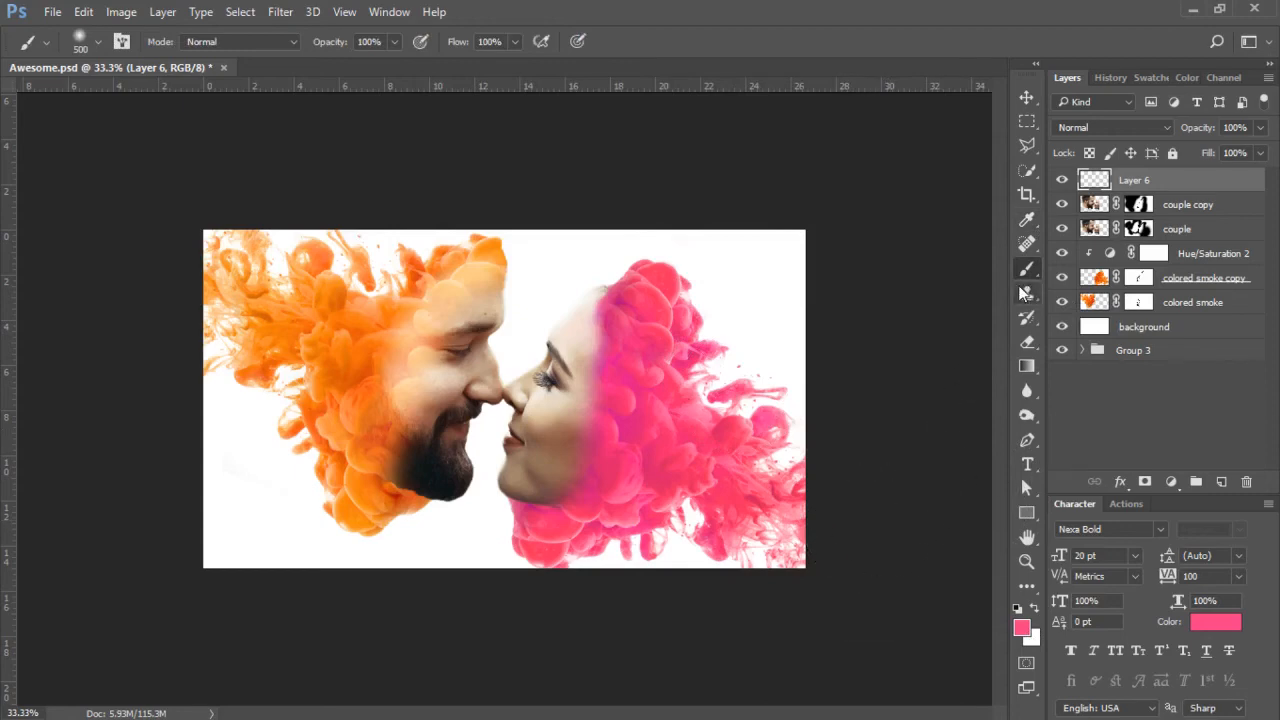
Set the new top layer's blend mode to Soft Light.
key(ctrl+plus)
key(ctrl+plus)
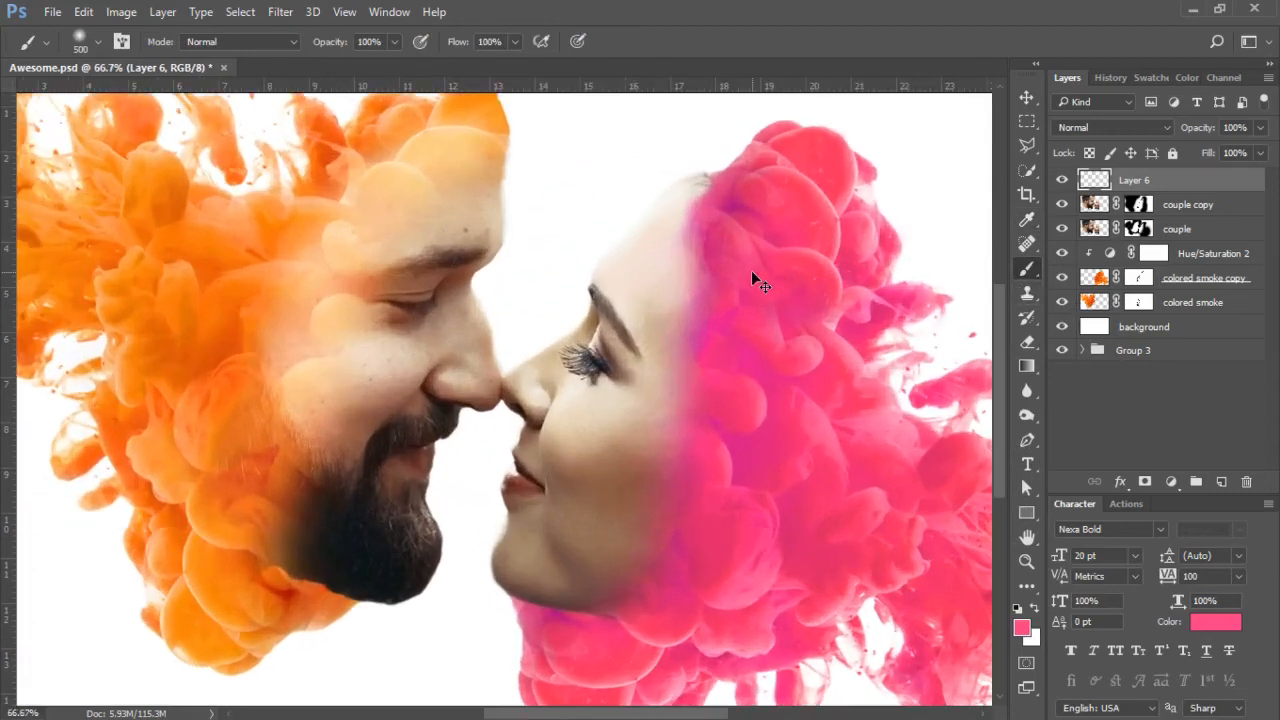
key(ctrl+plus)
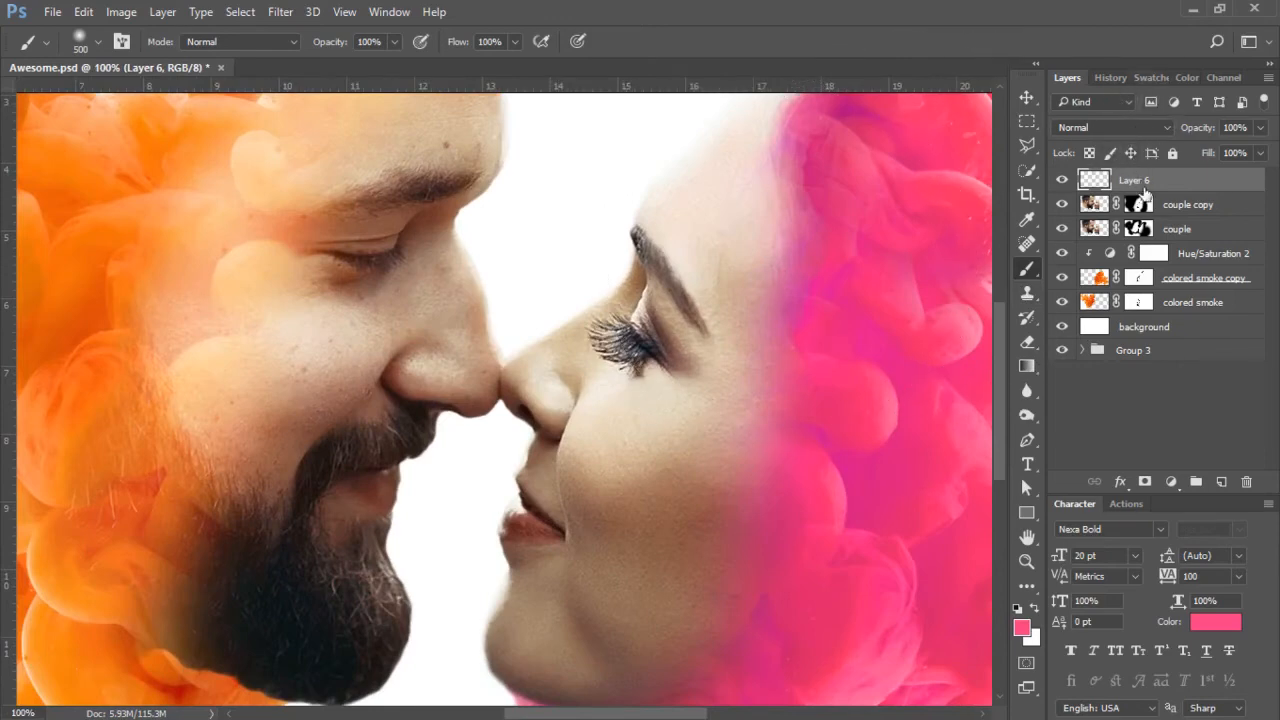
click(1140, 128)
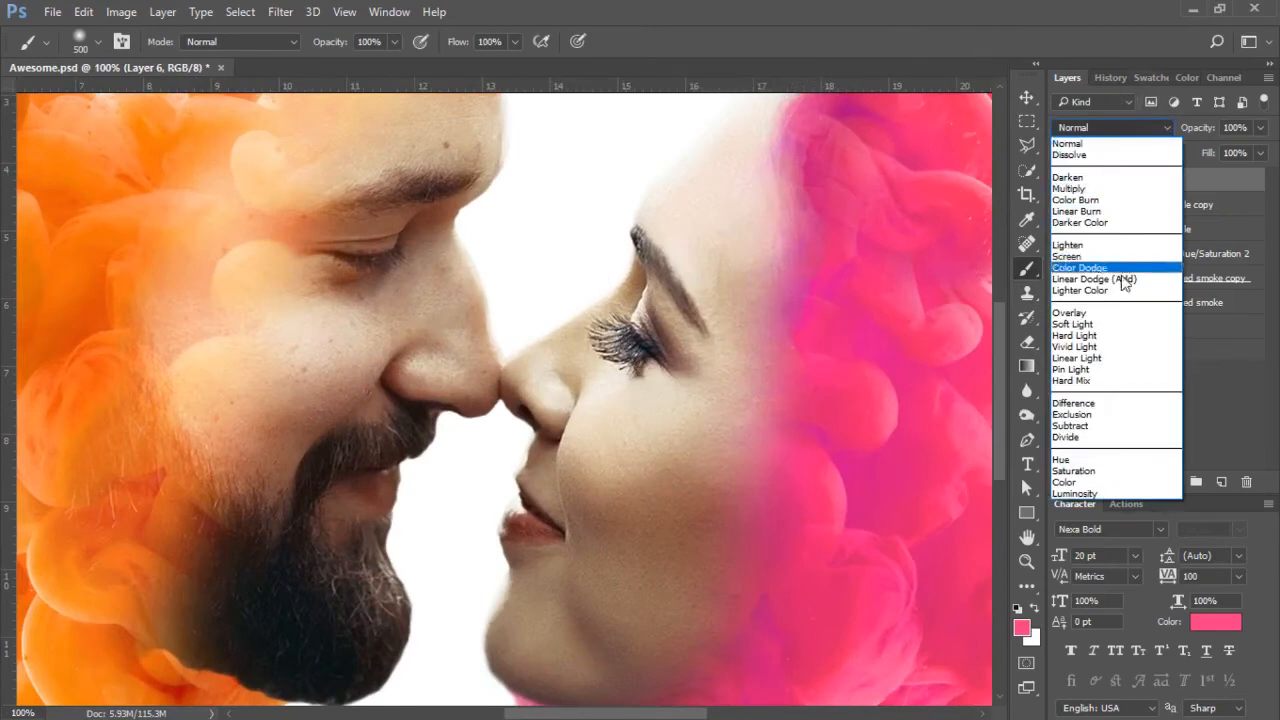
click(1089, 325)
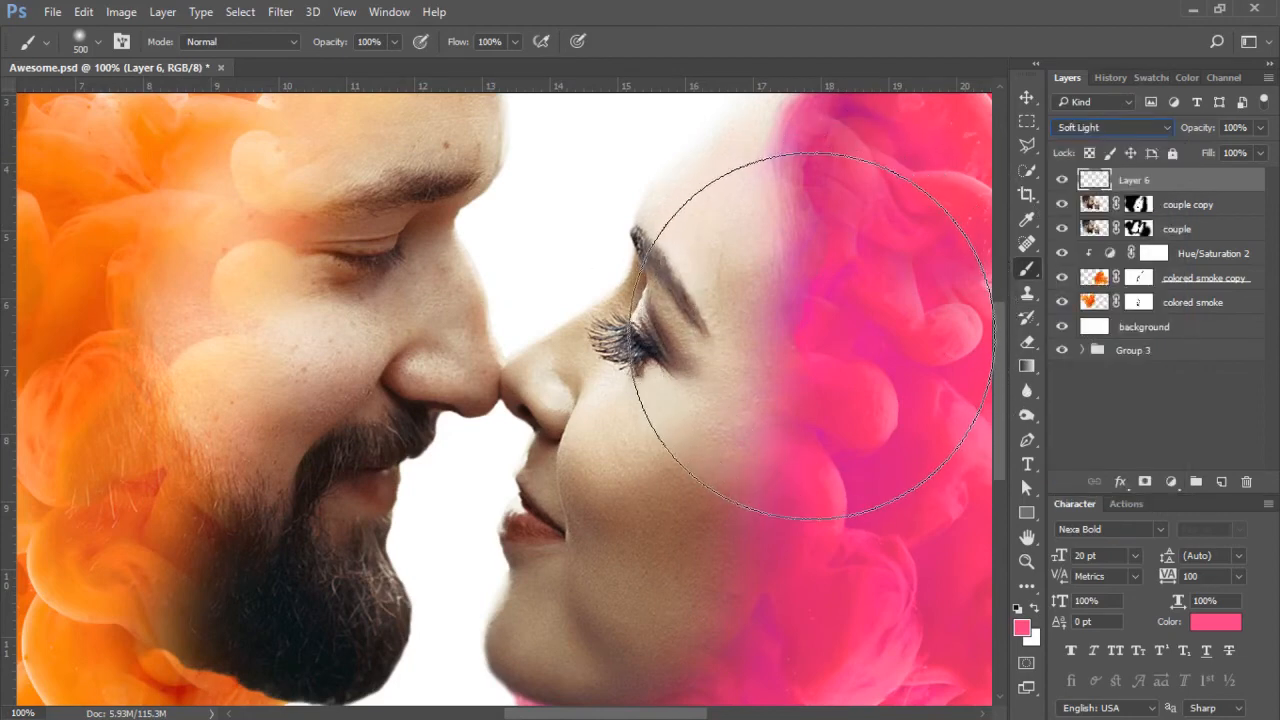
Tint the woman's temple, cheek and jaw pink on the Soft Light layer with a 150 px brush.
key(bracketleft)
key(bracketleft)
key(bracketleft)
key(bracketleft)
key(bracketleft)
key(bracketleft)
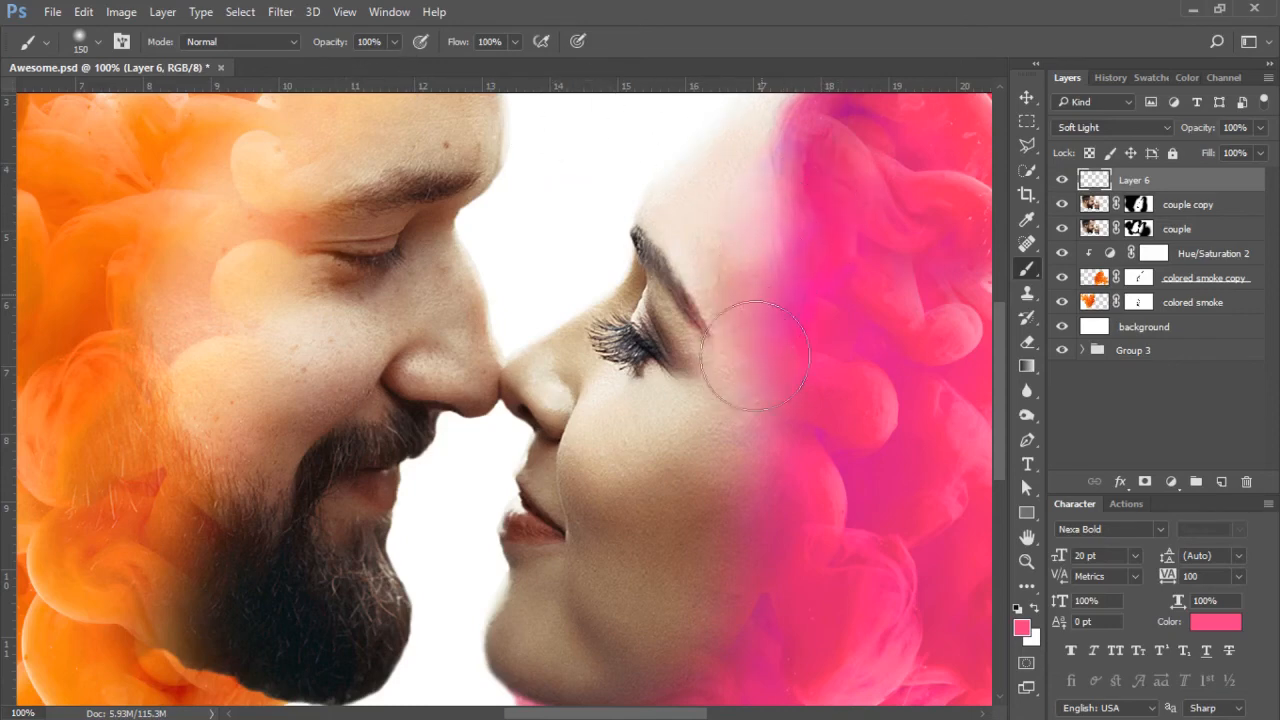
mouse_move(755, 355)
mouse_down()
mouse_move(764, 221)
mouse_move(730, 315)
mouse_move(787, 167)
mouse_move(746, 254)
mouse_move(719, 403)
mouse_move(758, 240)
mouse_move(694, 462)
mouse_move(733, 376)
mouse_move(691, 529)
mouse_move(751, 371)
mouse_move(680, 566)
mouse_move(632, 645)
mouse_move(657, 623)
mouse_move(578, 652)
mouse_move(685, 645)
mouse_up()
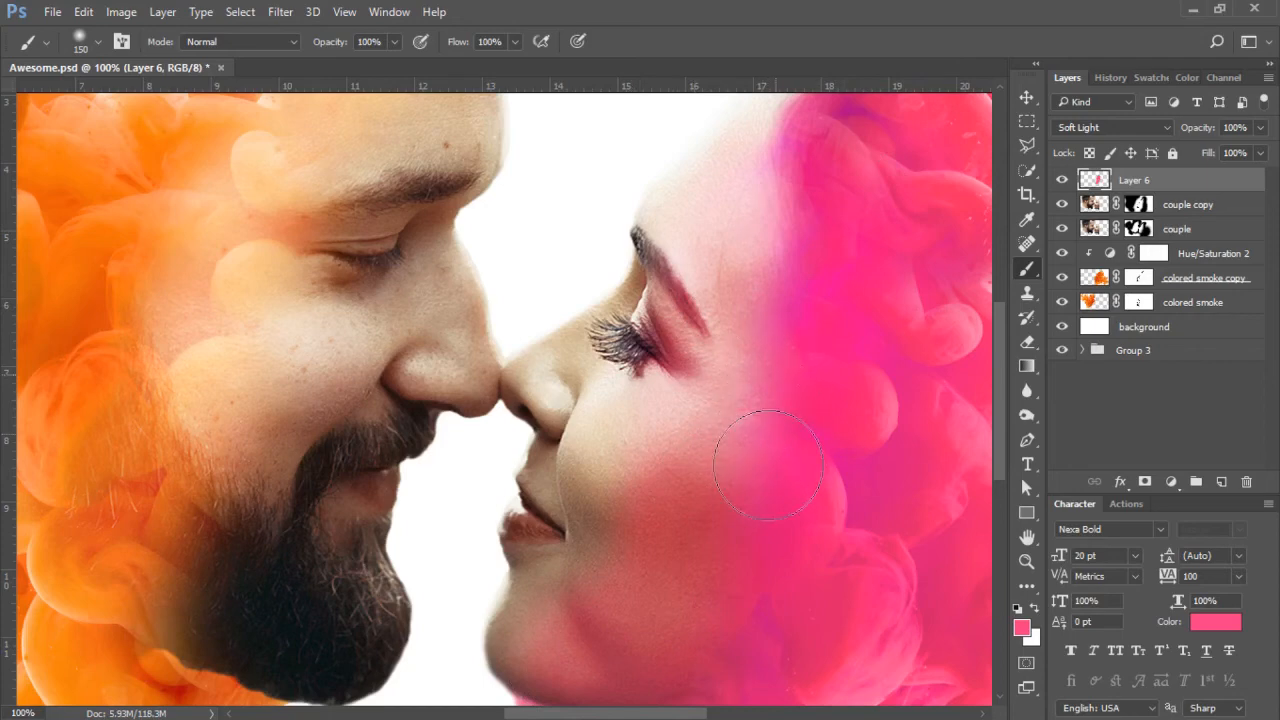
Sample a bright orange from the smoke behind the man's head as the foreground color.
click(280, 222)
click(1026, 219)
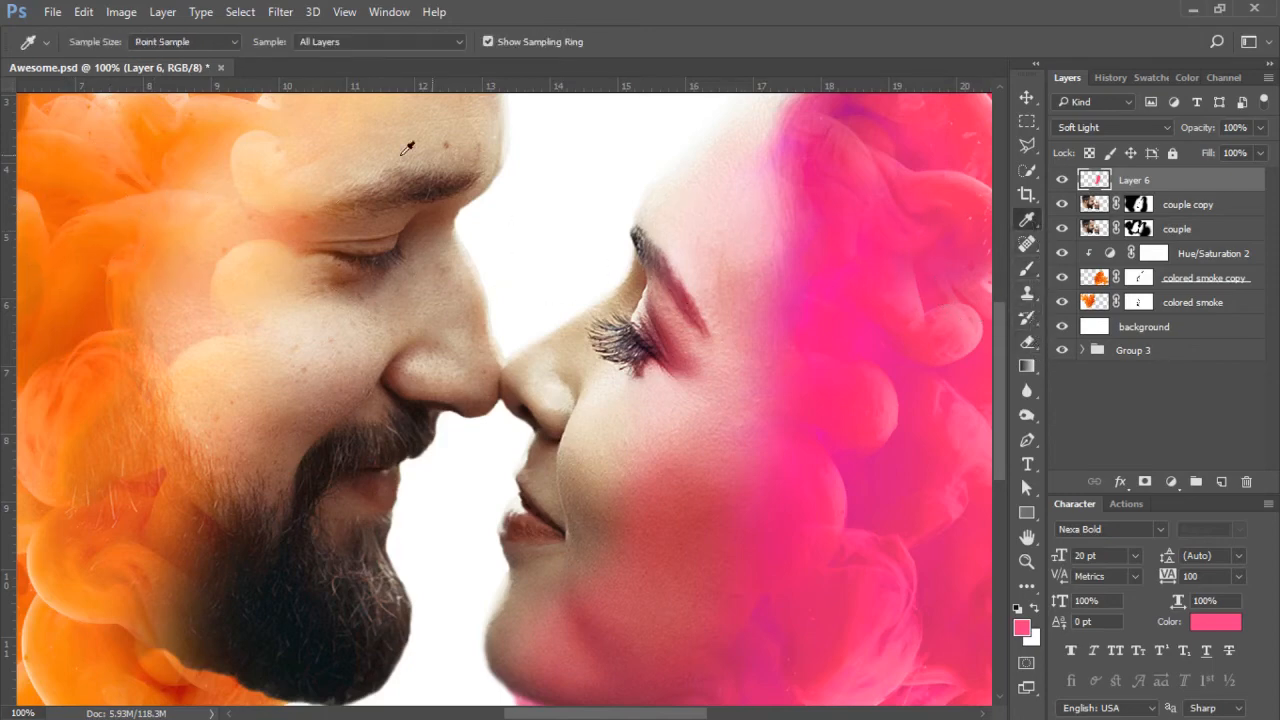
click(74, 160)
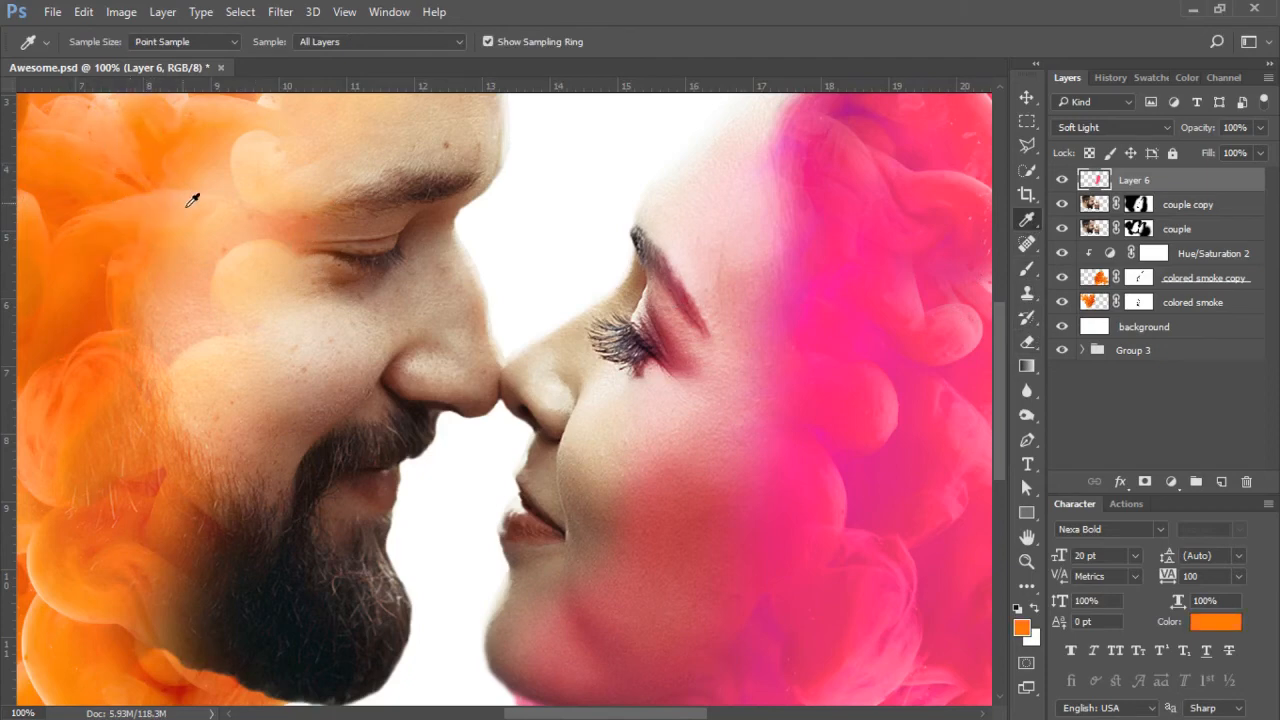
Tint the man's cheek, temple and upper beard orange on the Soft Light layer with a 150 px brush.
drag(194, 243, 541, 263)
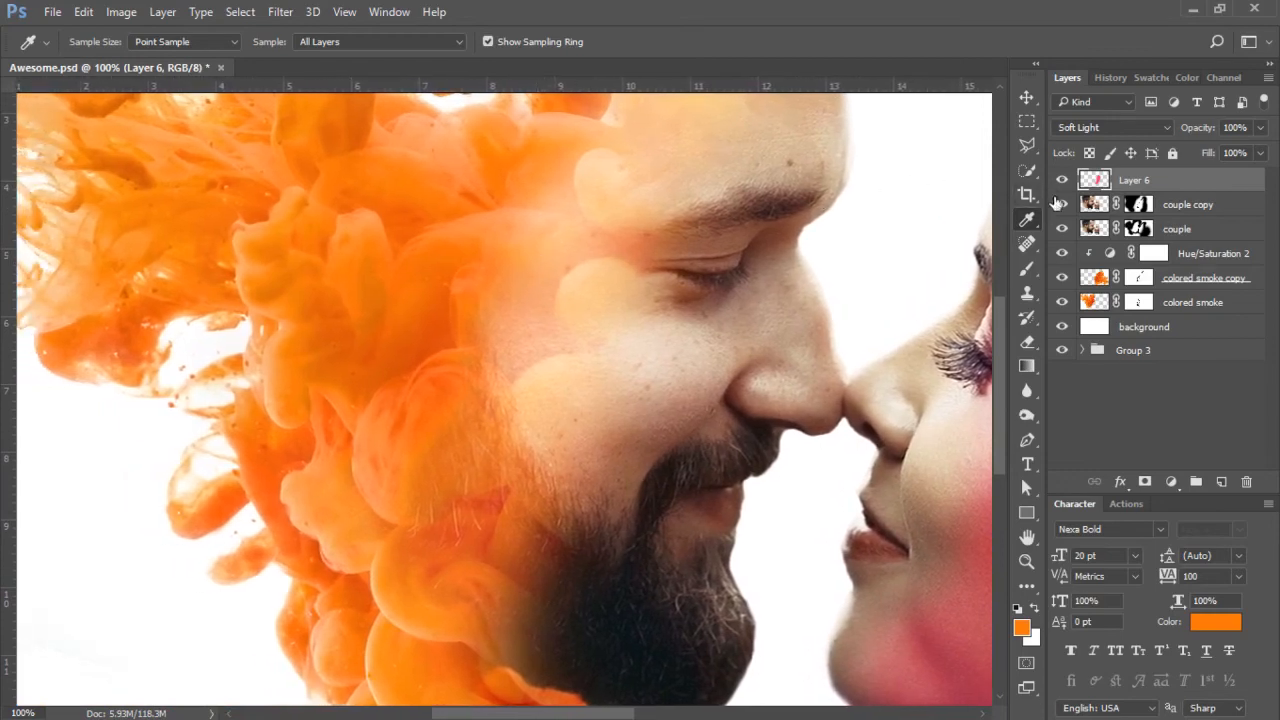
click(1027, 270)
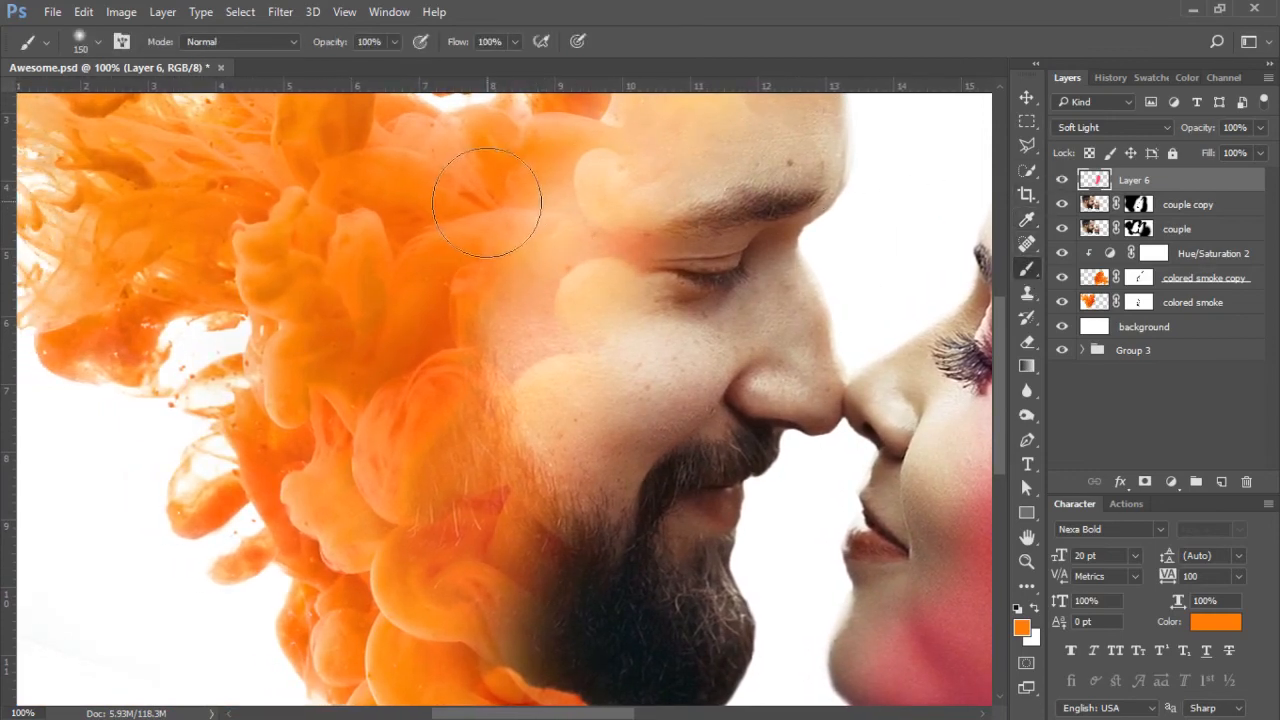
mouse_move(531, 433)
mouse_down()
mouse_move(578, 445)
mouse_move(631, 373)
mouse_move(643, 338)
mouse_move(627, 312)
mouse_move(598, 588)
mouse_move(592, 577)
mouse_move(639, 630)
mouse_move(592, 621)
mouse_move(573, 656)
mouse_move(524, 604)
mouse_move(495, 614)
mouse_move(595, 637)
mouse_up()
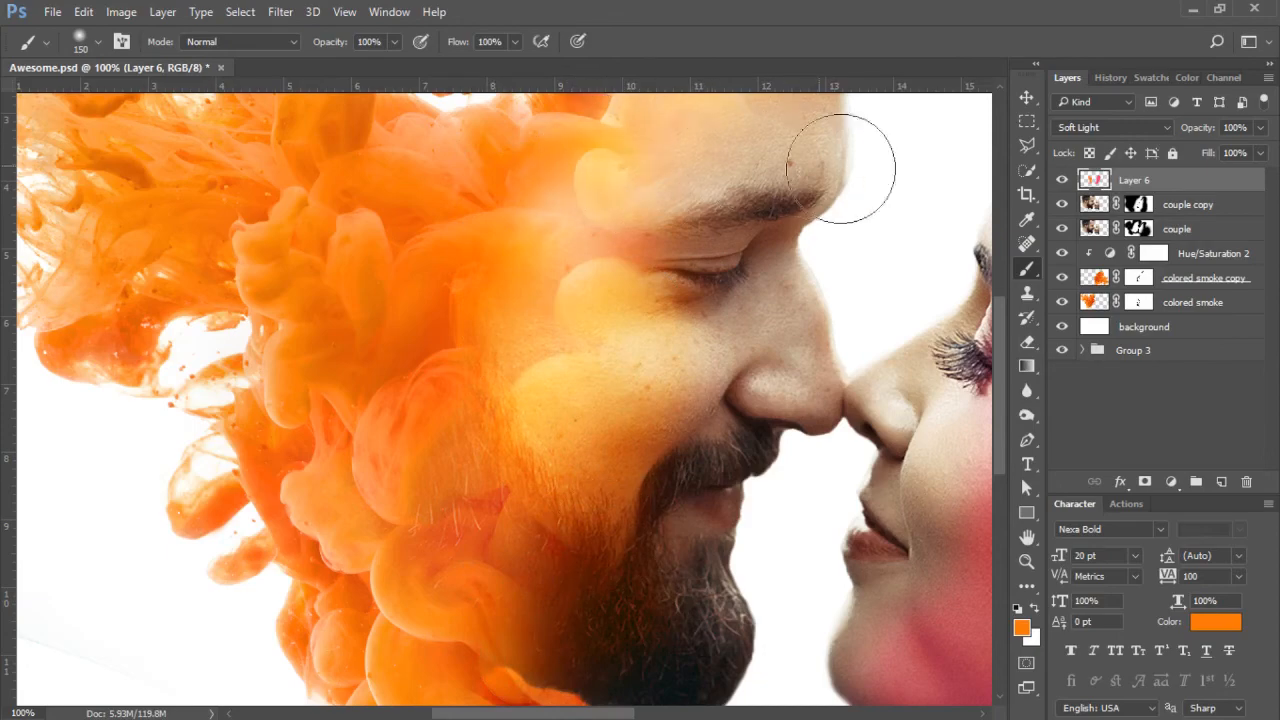
Stamp all visible layers into a new merged layer above the Soft Light tint layer.
key(ctrl+minus)
key(ctrl+minus)
key(ctrl+minus)
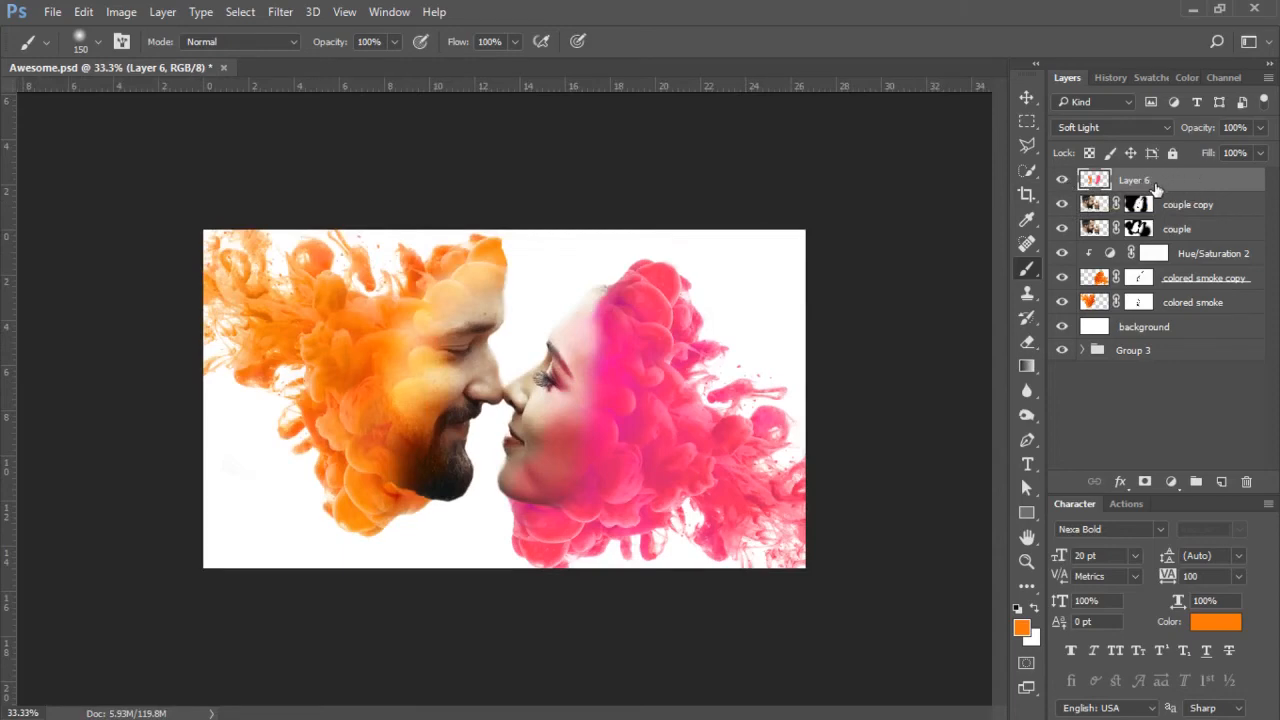
key(ctrl+shift+alt+e)
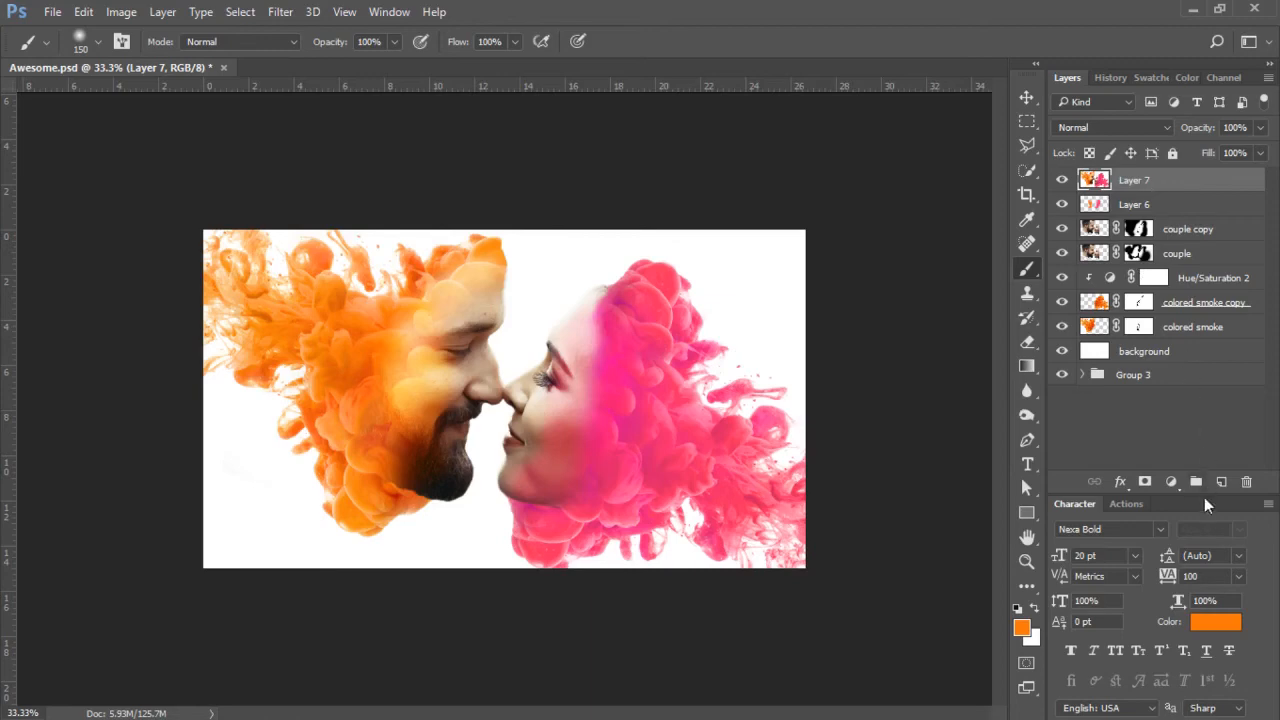
Add a Curves adjustment layer with a gentle S-curve that lowers the shadows and lifts the highlights.
click(1172, 482)
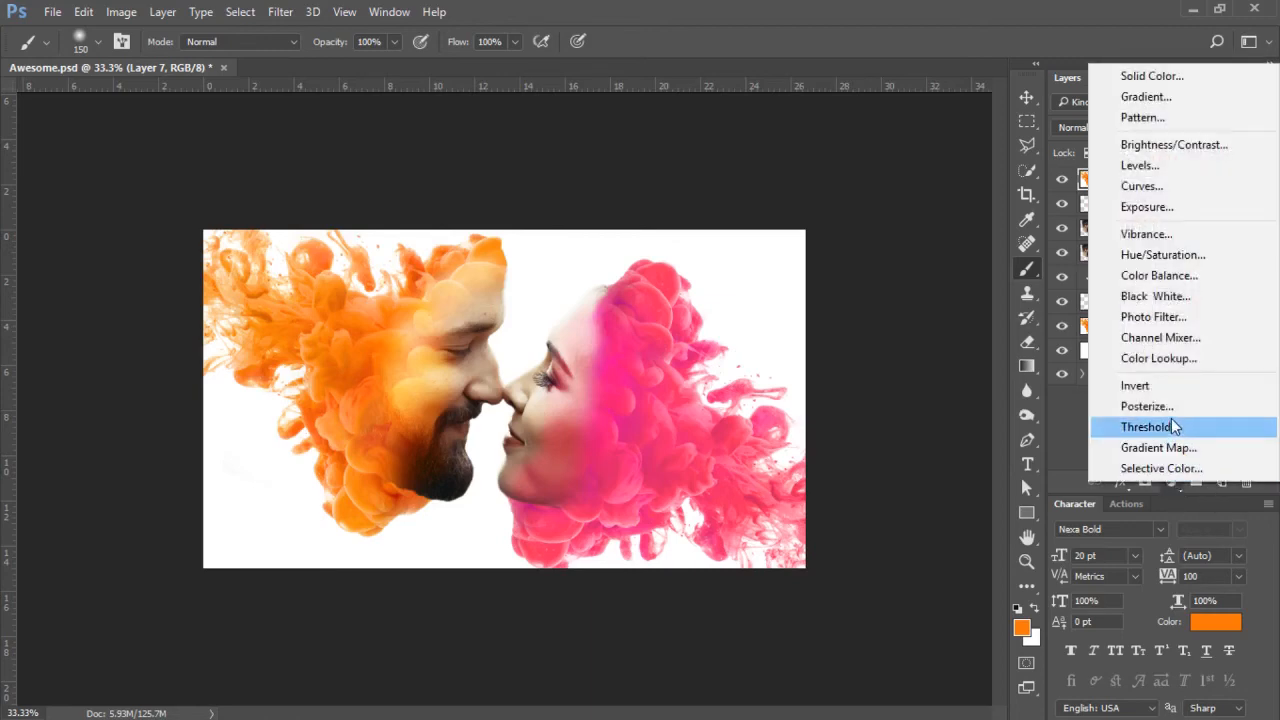
click(1140, 186)
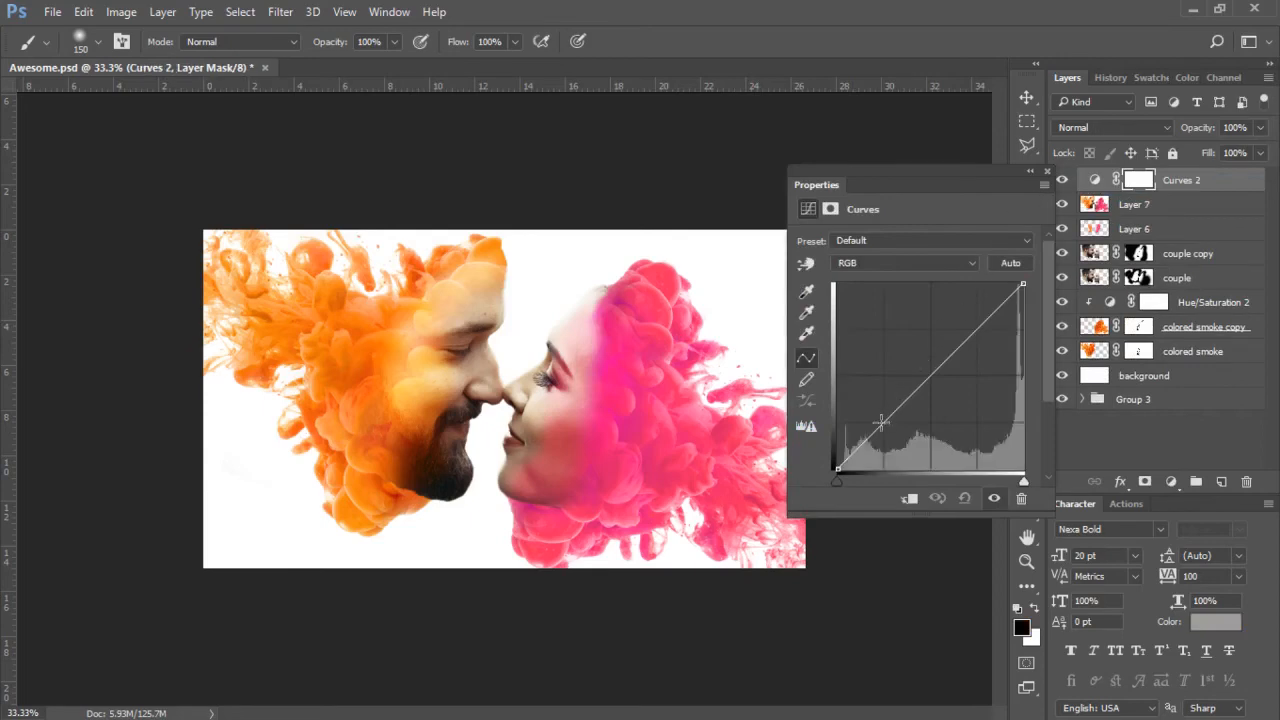
drag(879, 424, 888, 428)
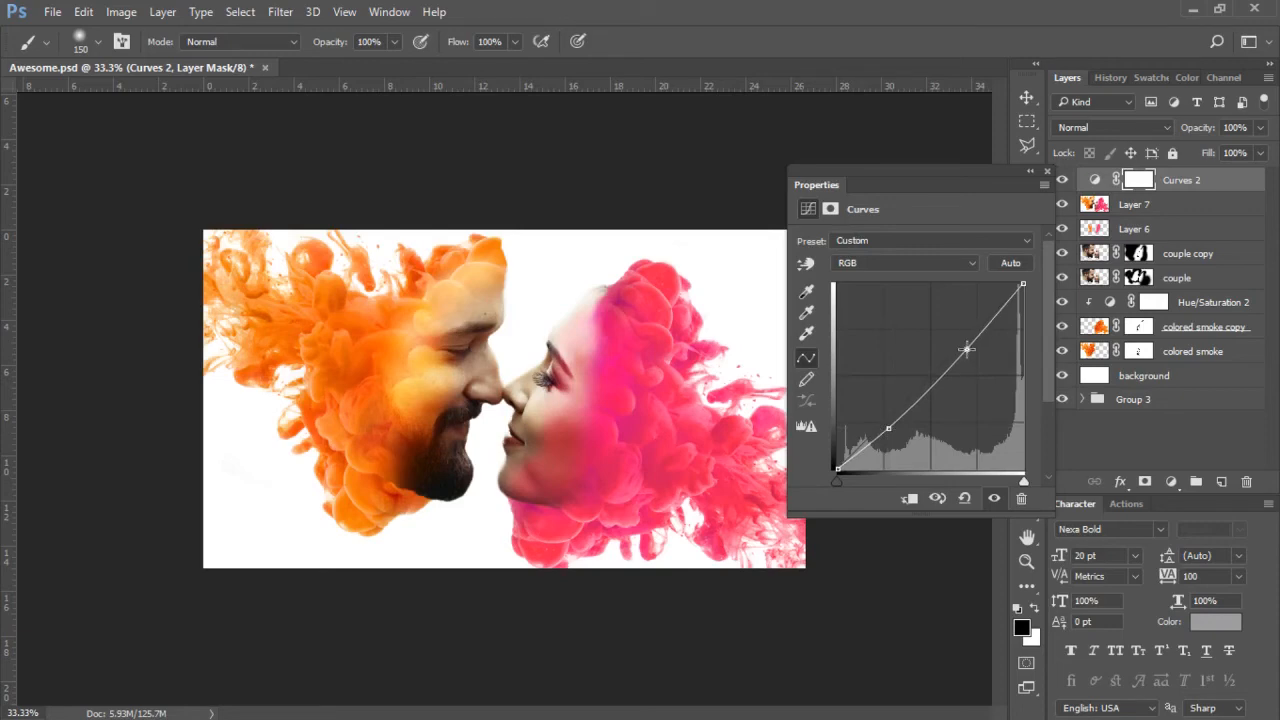
drag(966, 349, 958, 346)
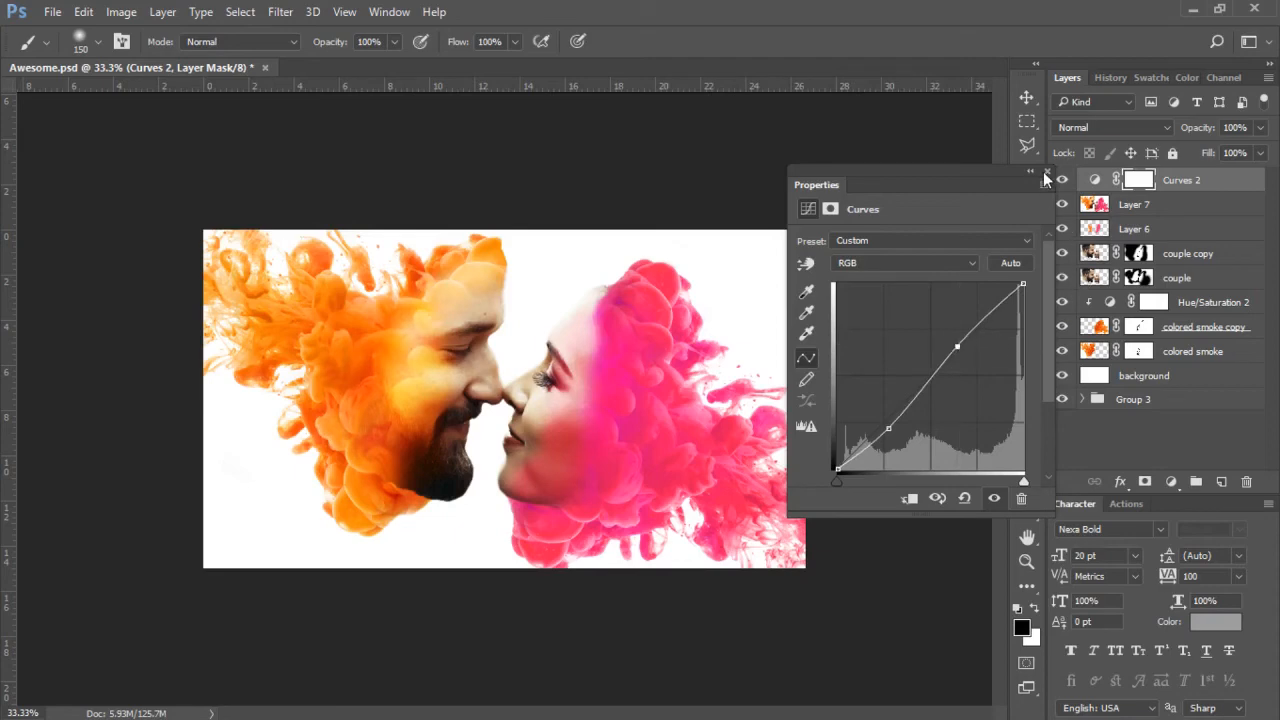
click(1044, 174)
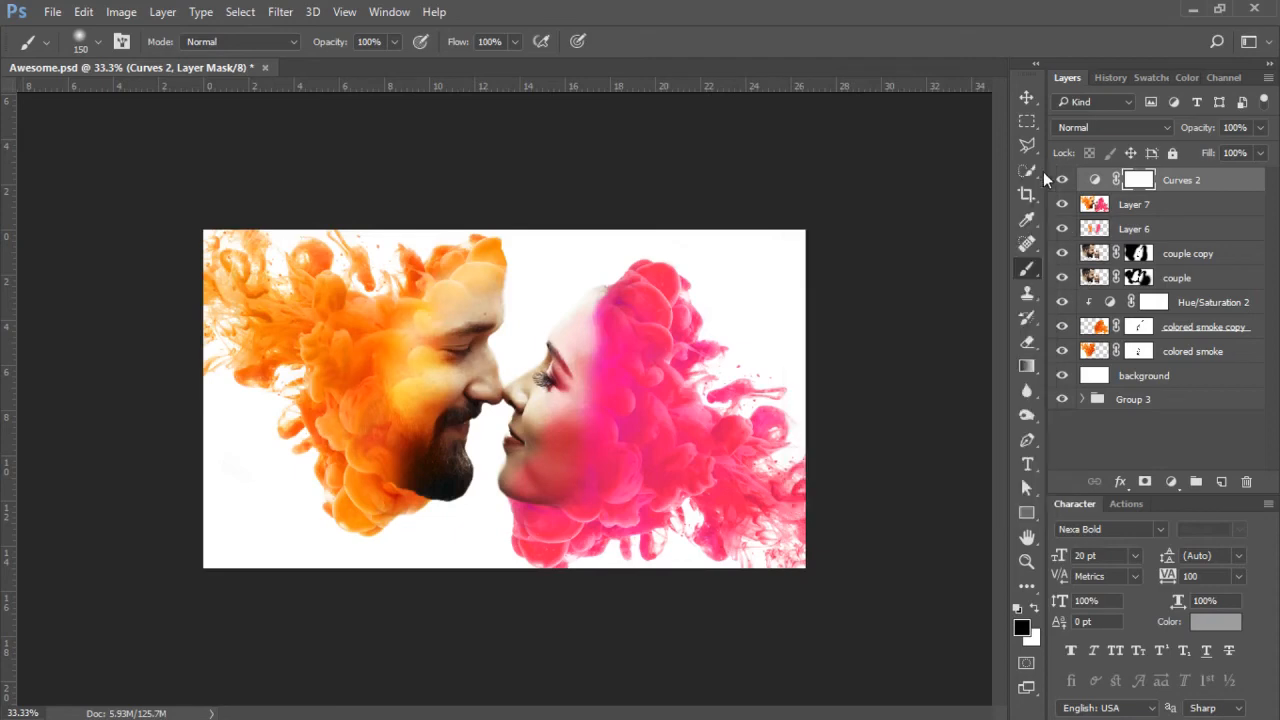
Add a Brightness/Contrast adjustment layer, raising brightness to about 35 and fine-tuning the contrast.
click(1172, 484)
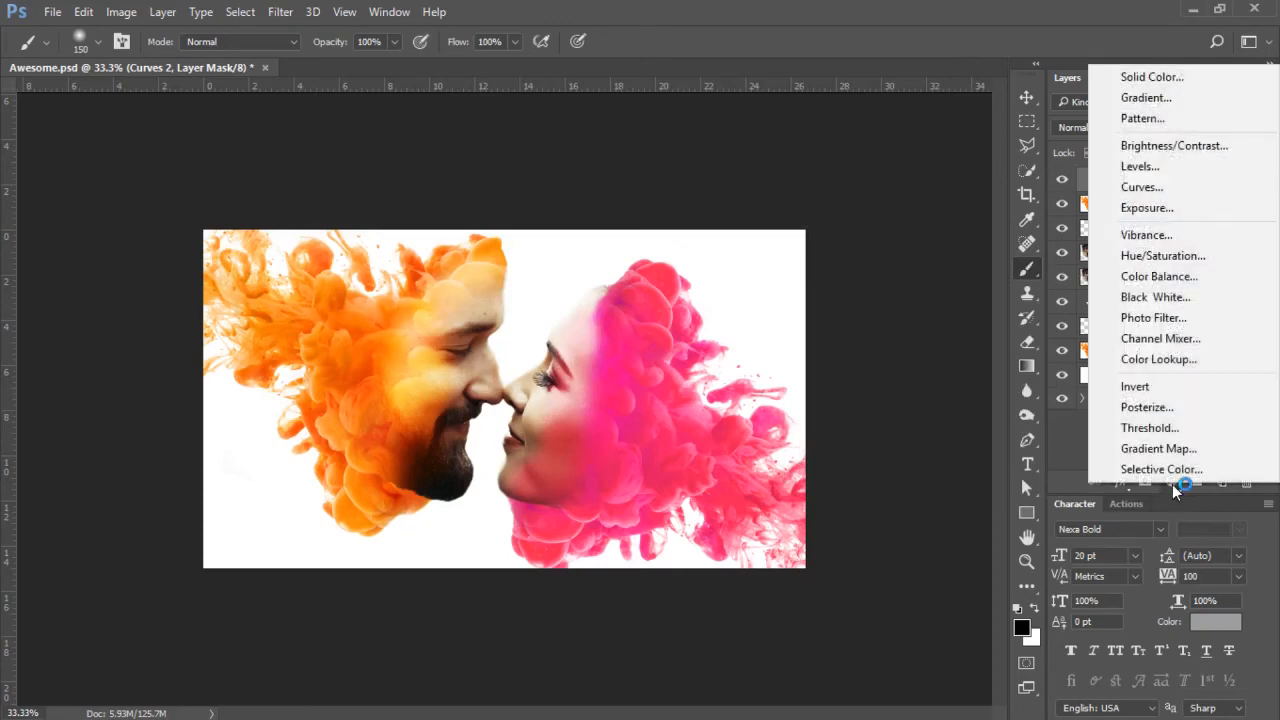
click(1167, 148)
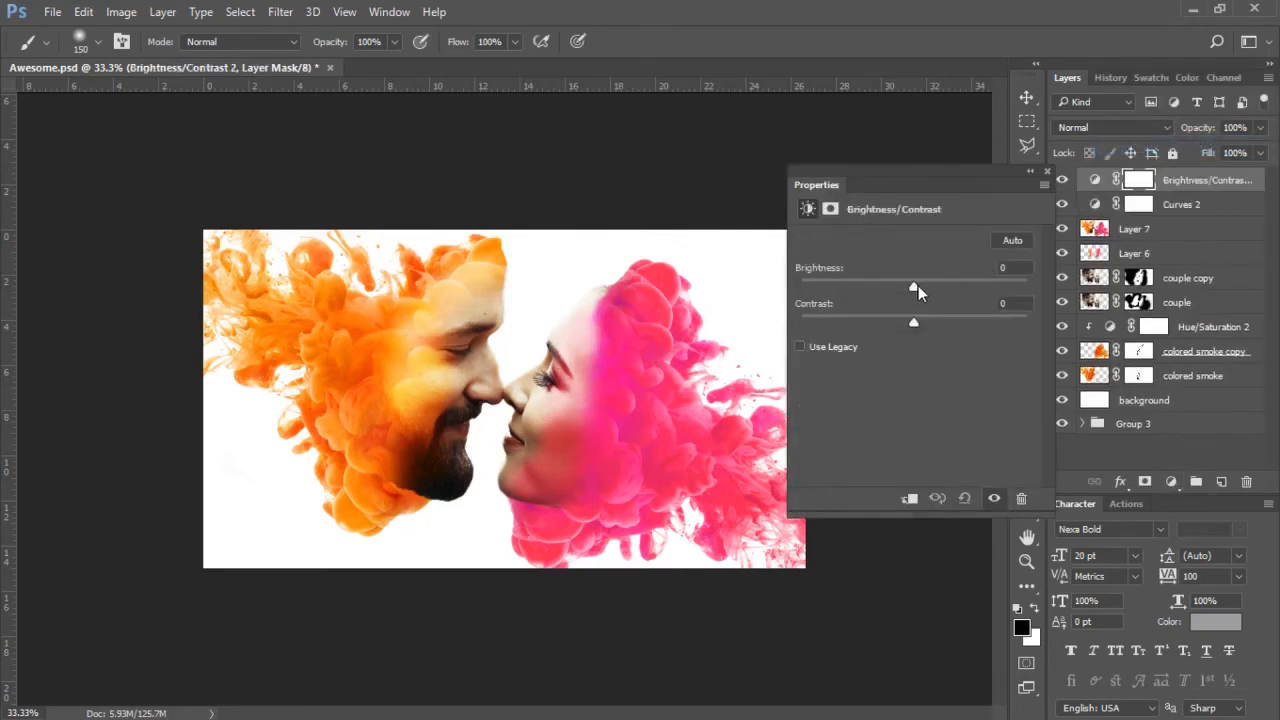
drag(917, 288, 941, 288)
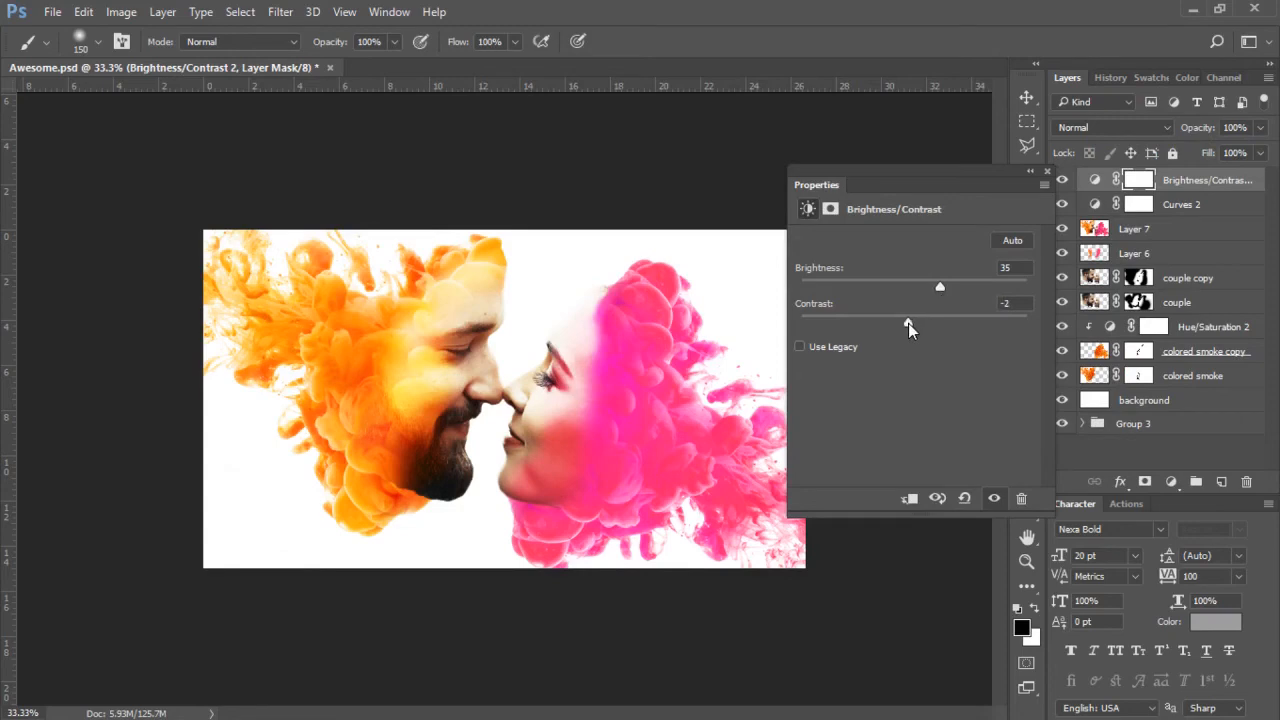
drag(908, 327, 938, 291)
click(1046, 171)
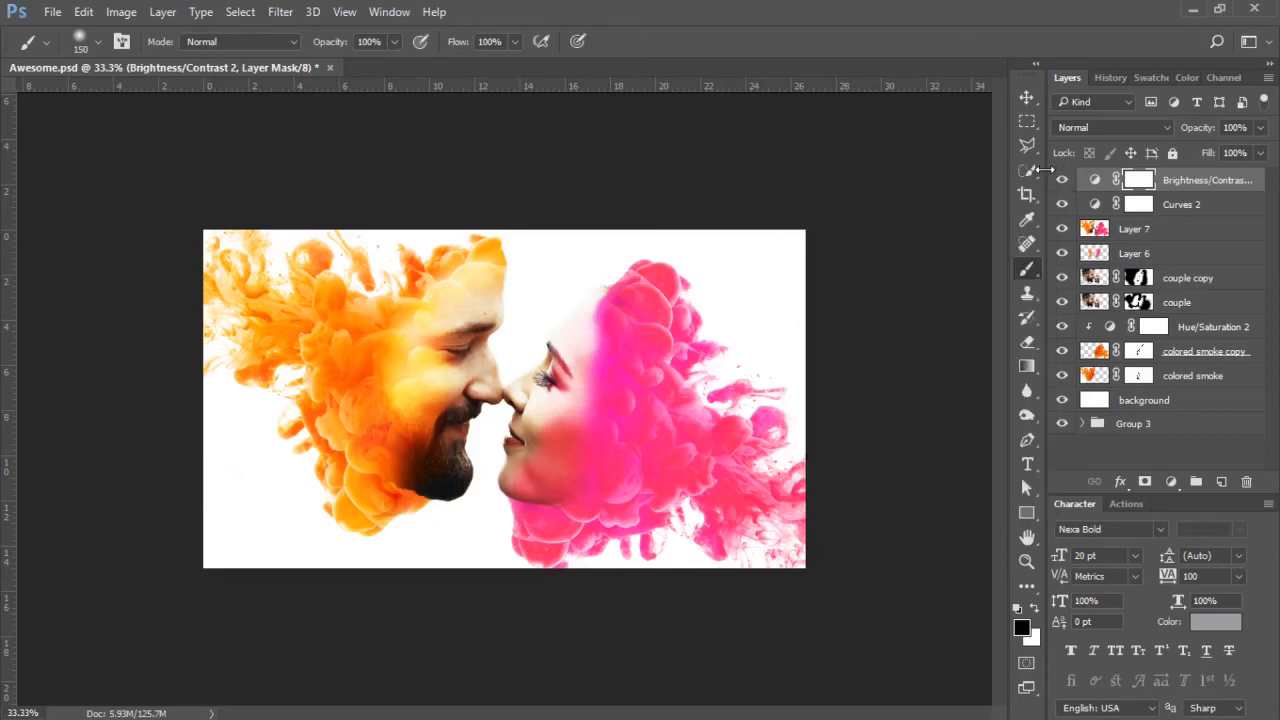
Set the Brightness/Contrast layer's opacity to 80%.
click(1188, 186)
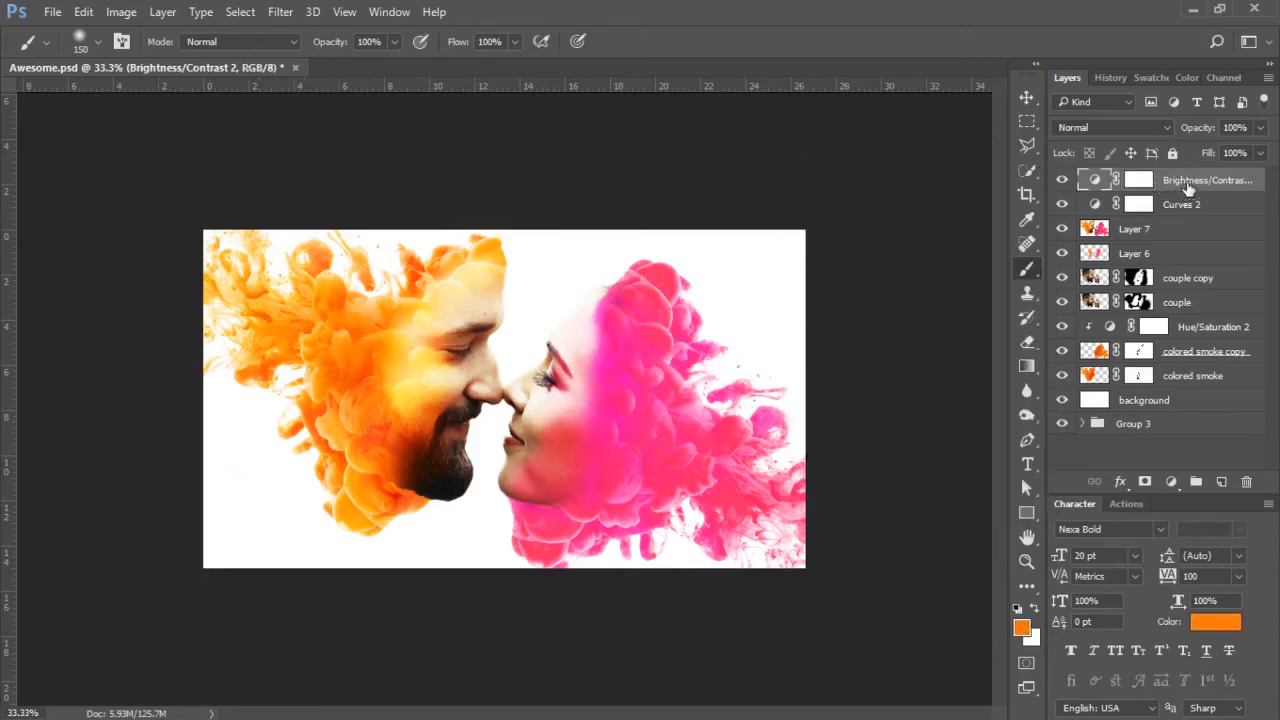
click(1261, 131)
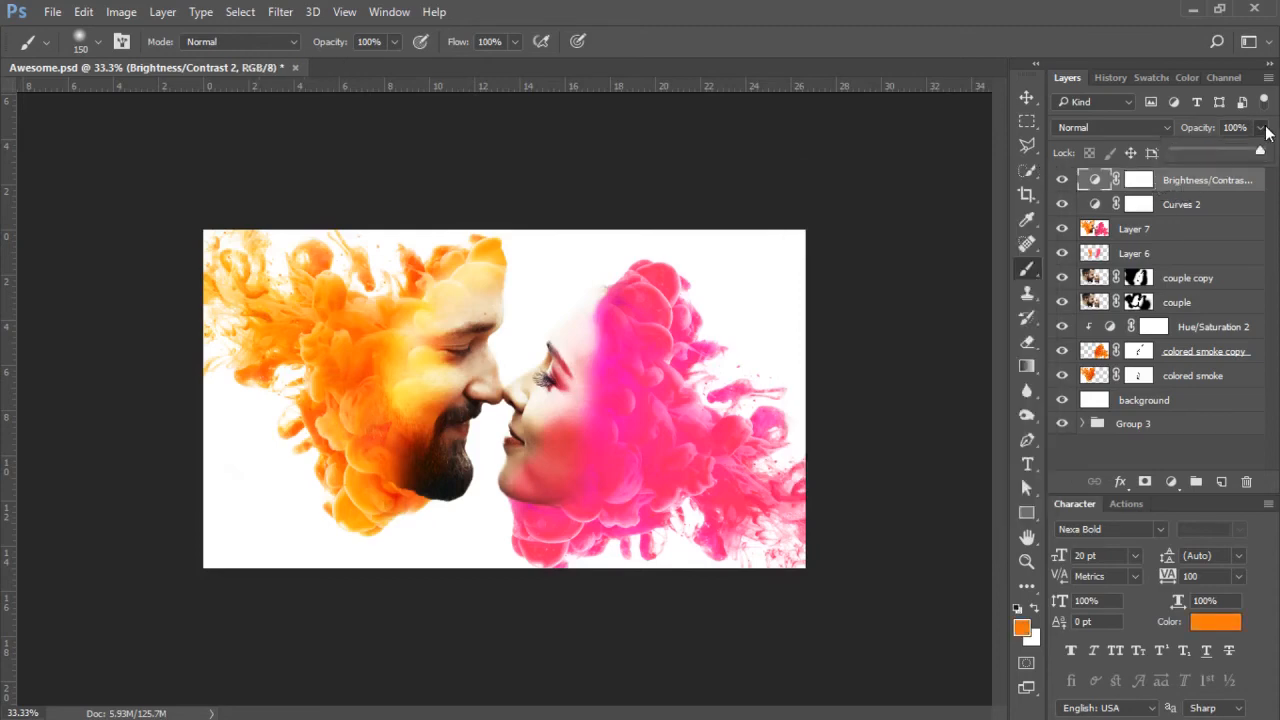
drag(1263, 149, 1241, 157)
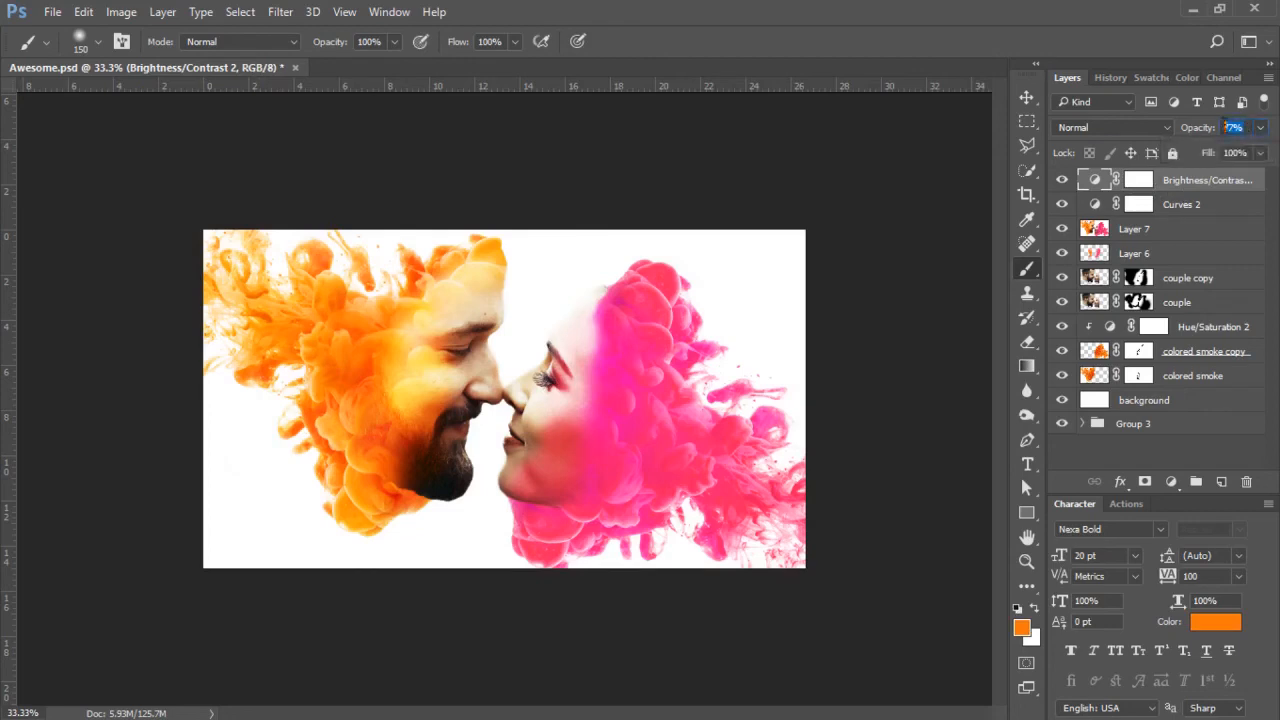
text(80)
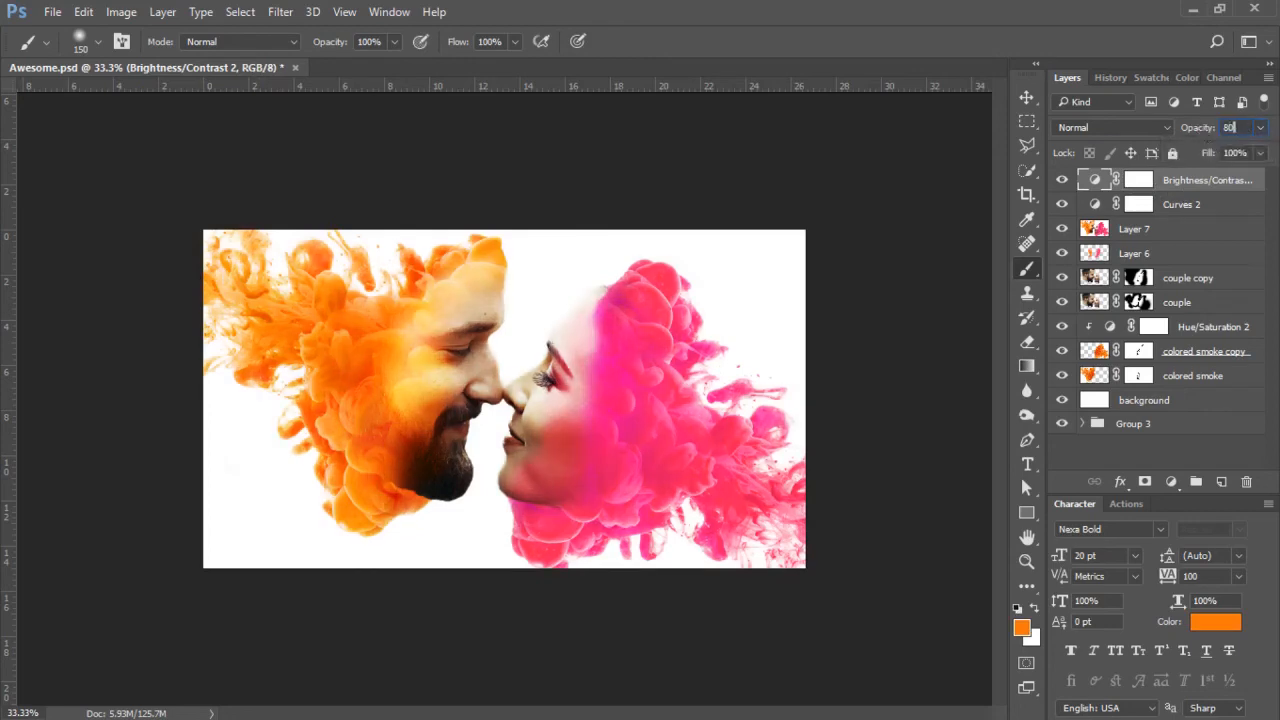
key(Return)
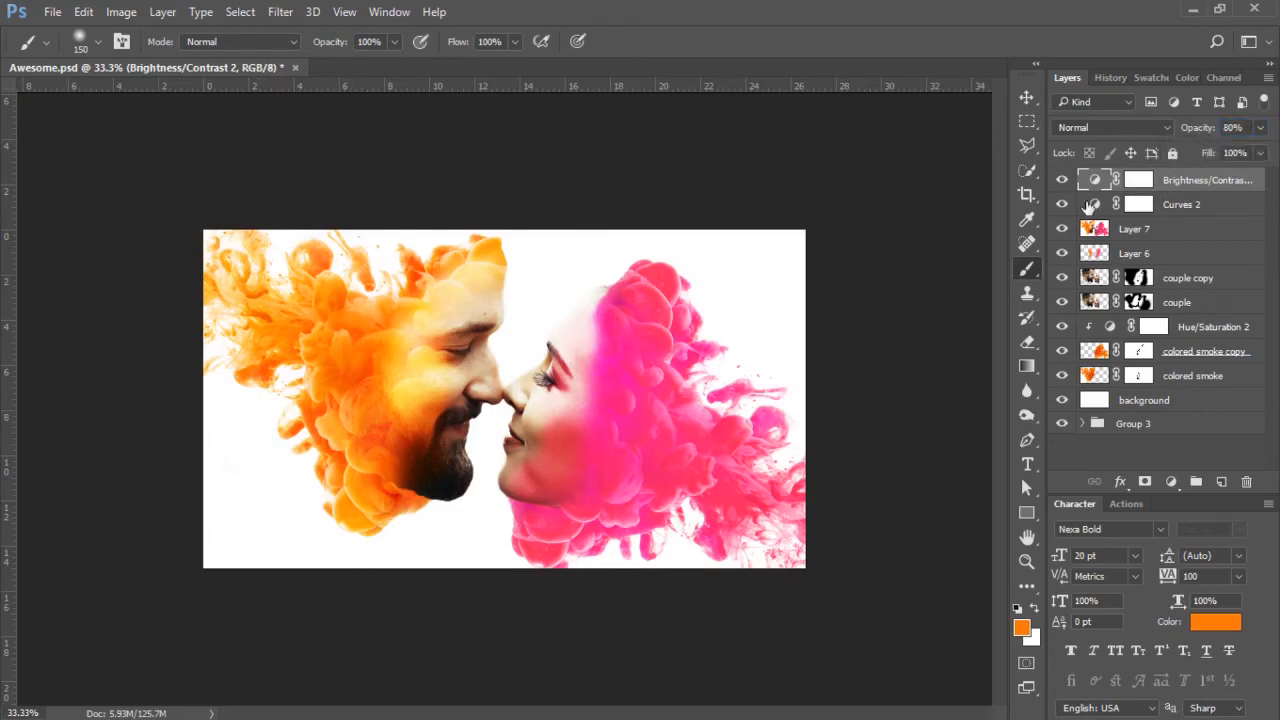
Add a Levels adjustment layer with the black input level at 10 and adjust the midtones.
click(1168, 481)
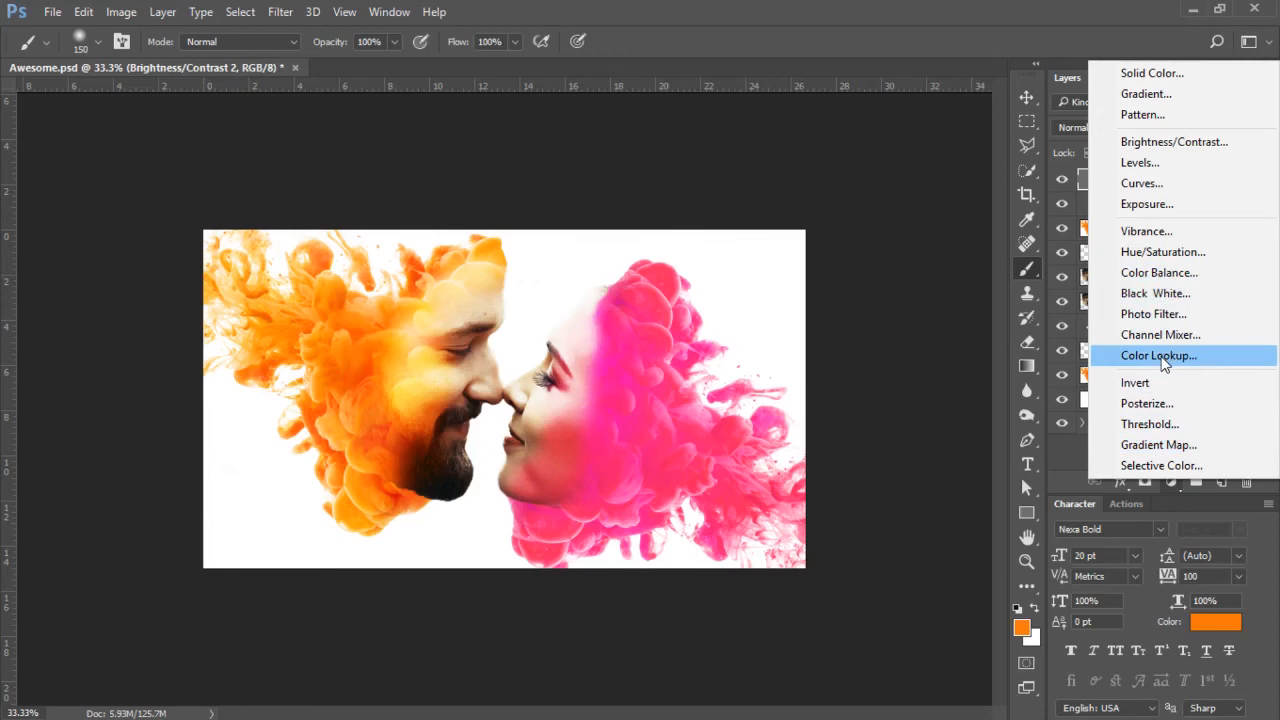
click(1152, 163)
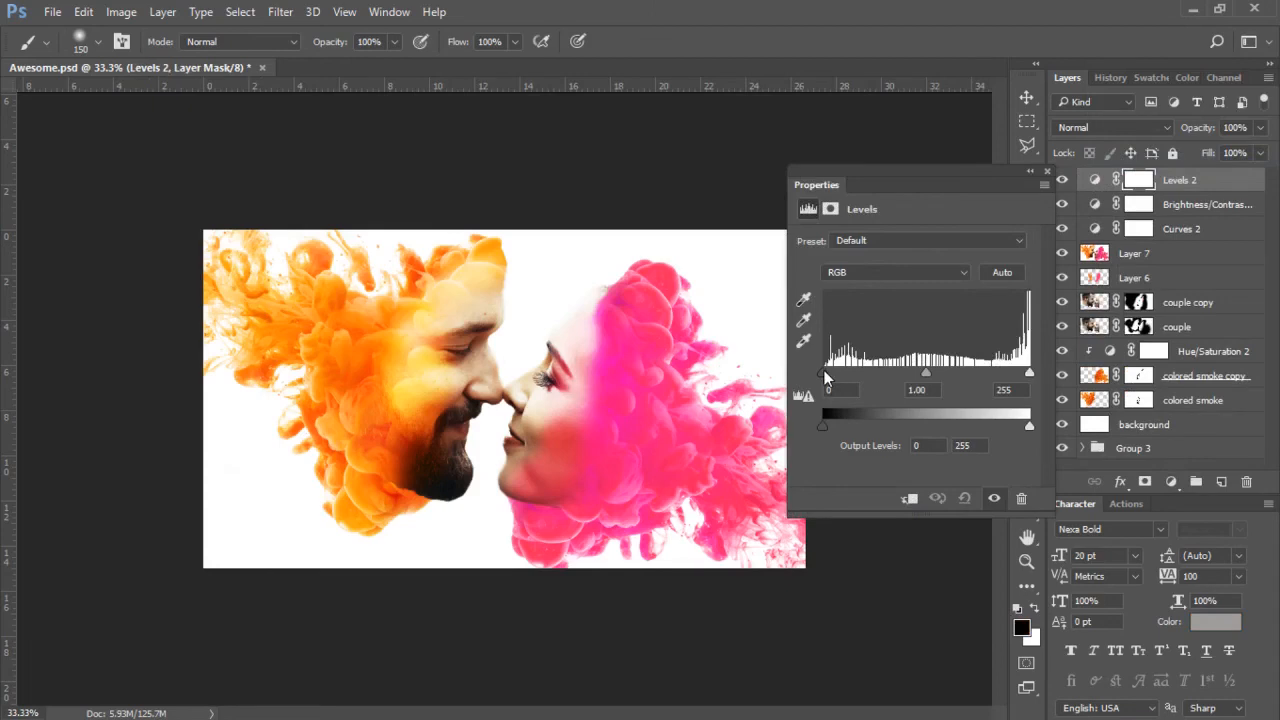
drag(824, 372, 831, 374)
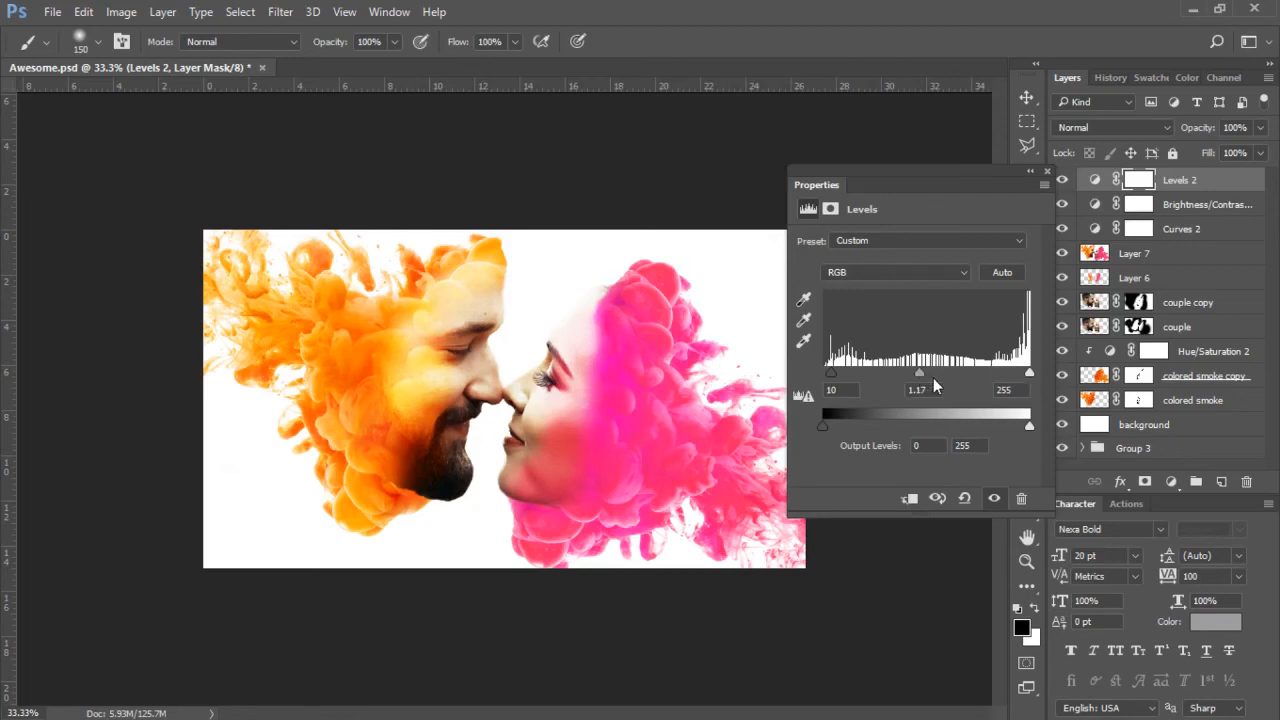
click(1046, 174)
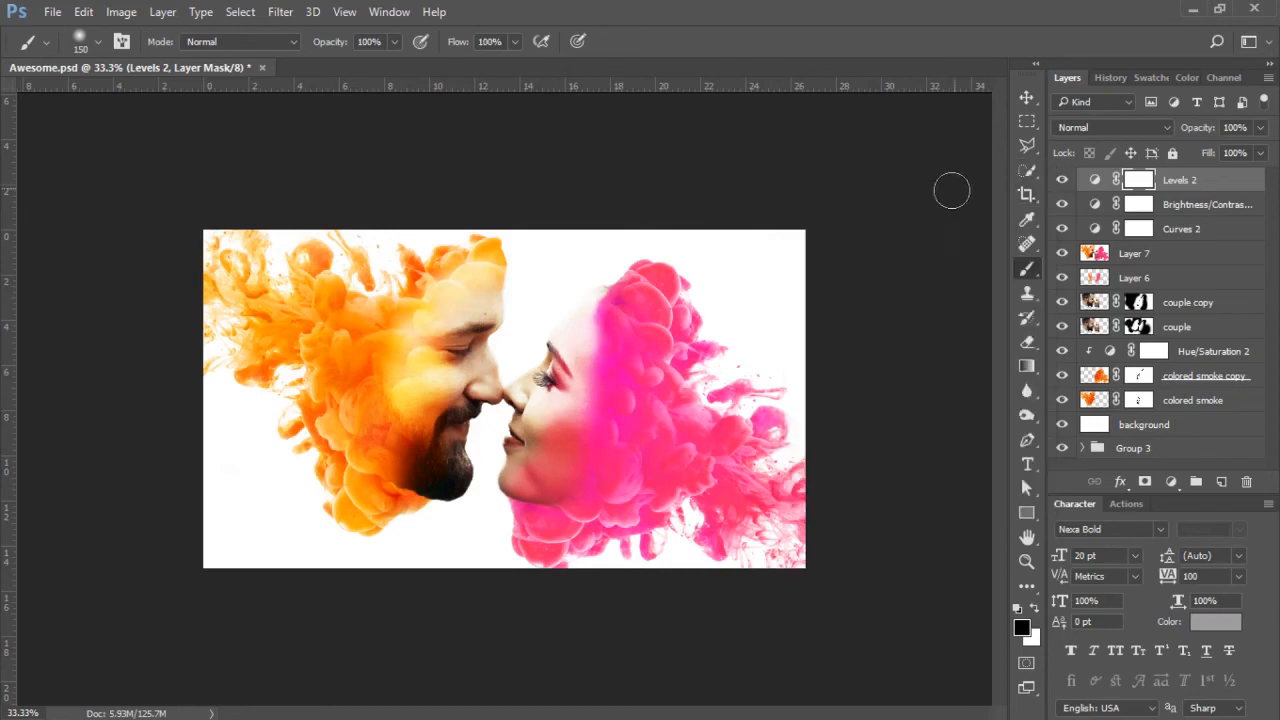
Add a Color Lookup adjustment layer using the Candlelight.CUBE 3D LUT.
click(1168, 482)
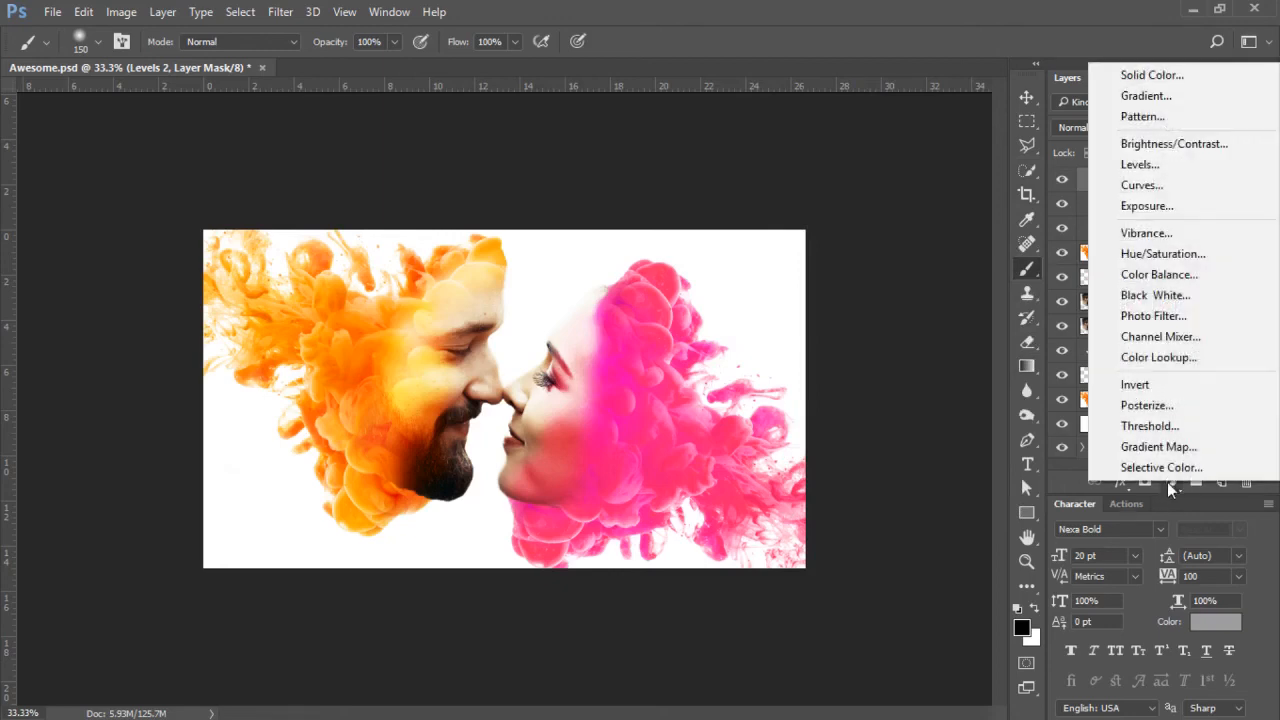
click(1146, 360)
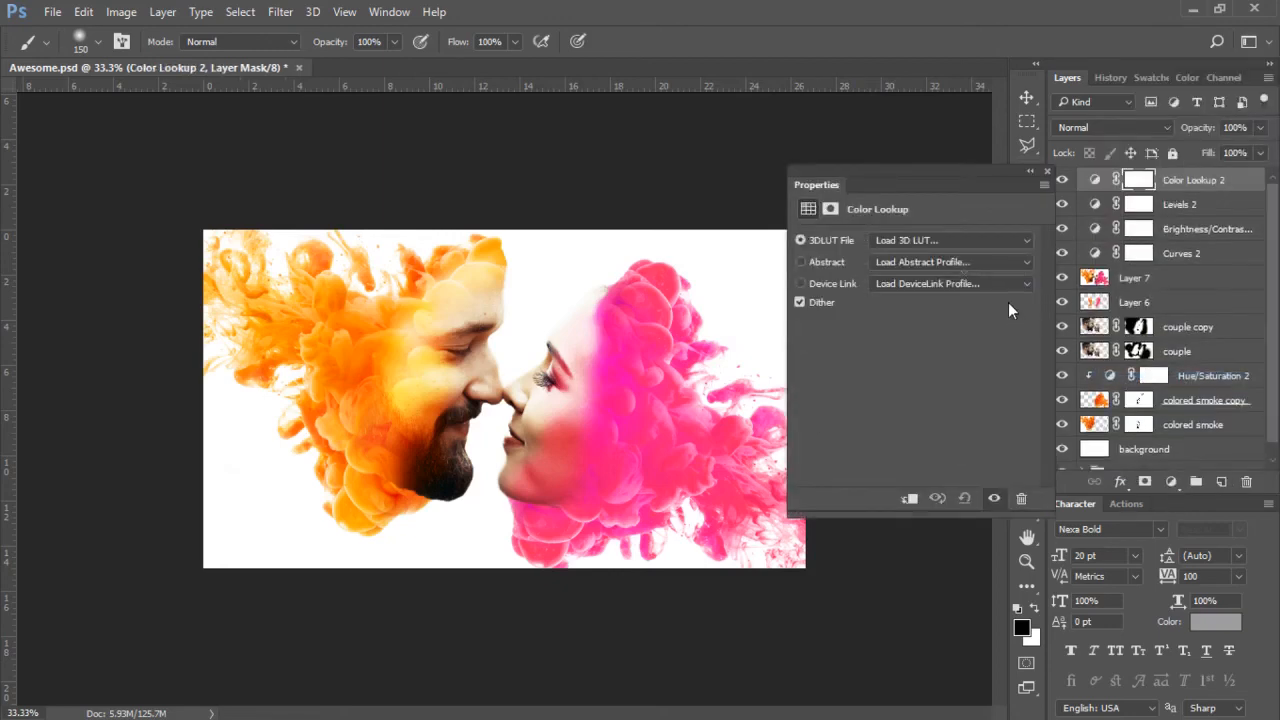
click(989, 240)
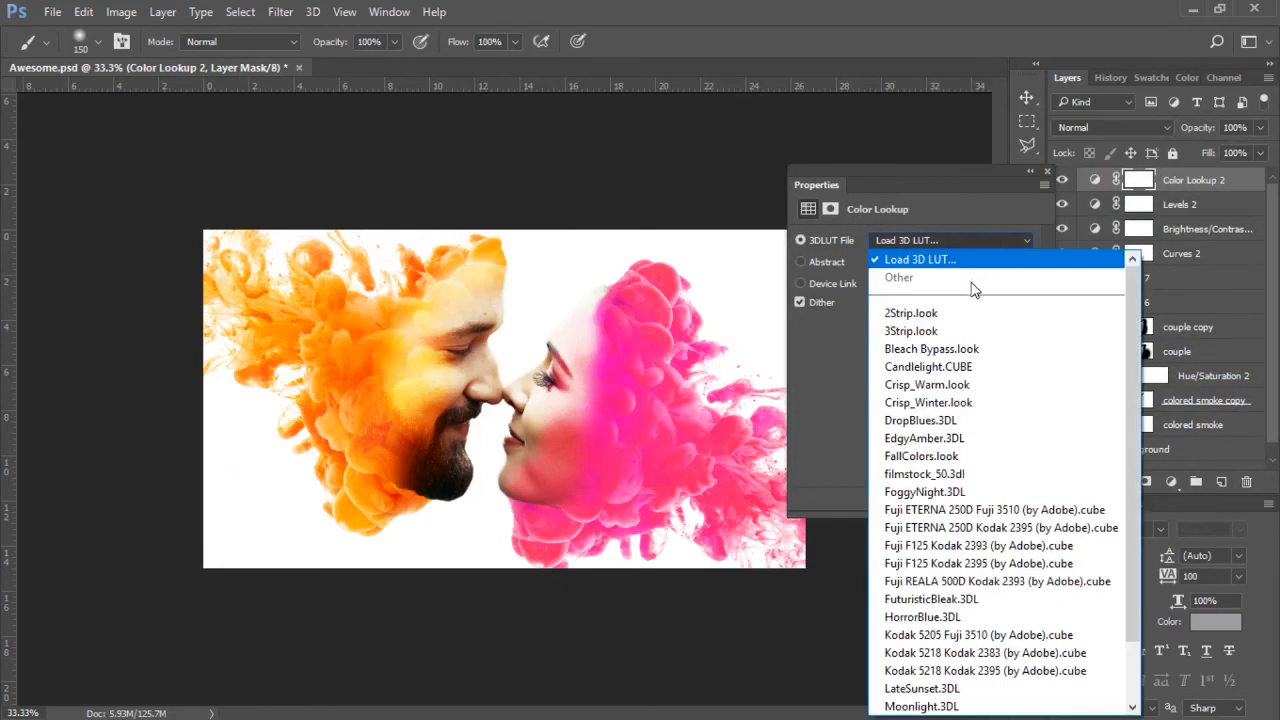
click(928, 368)
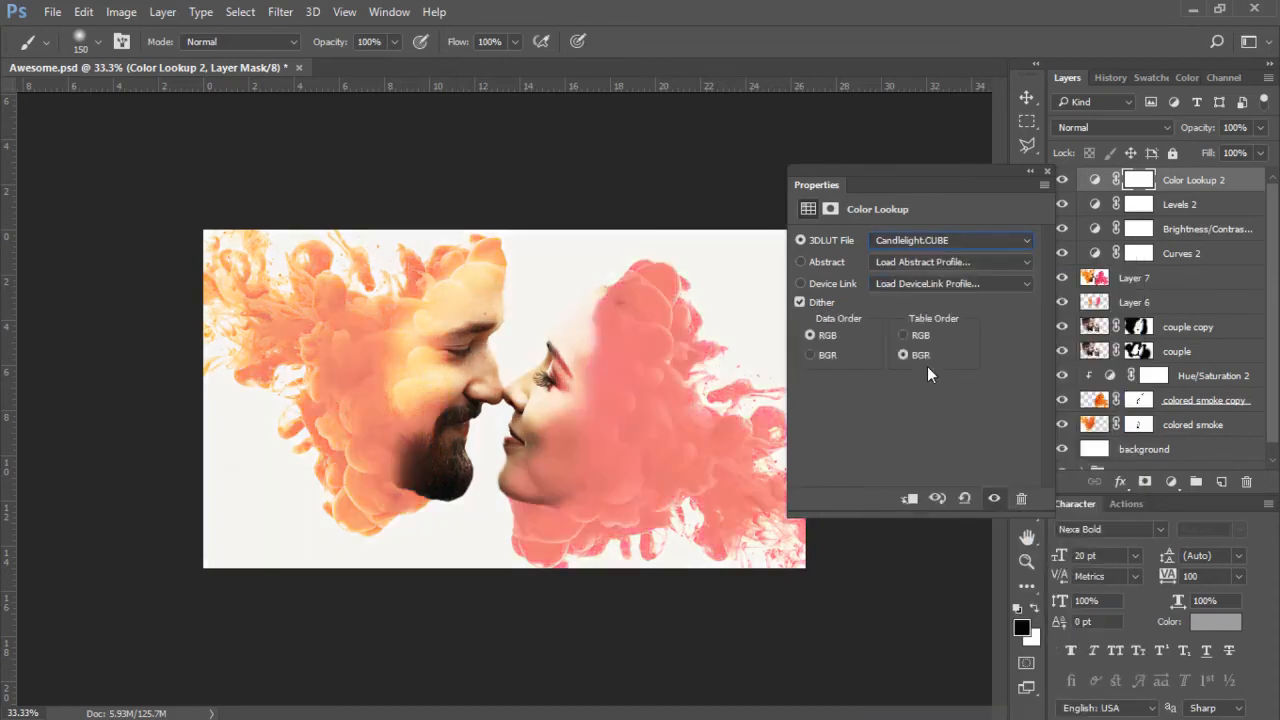
click(1048, 170)
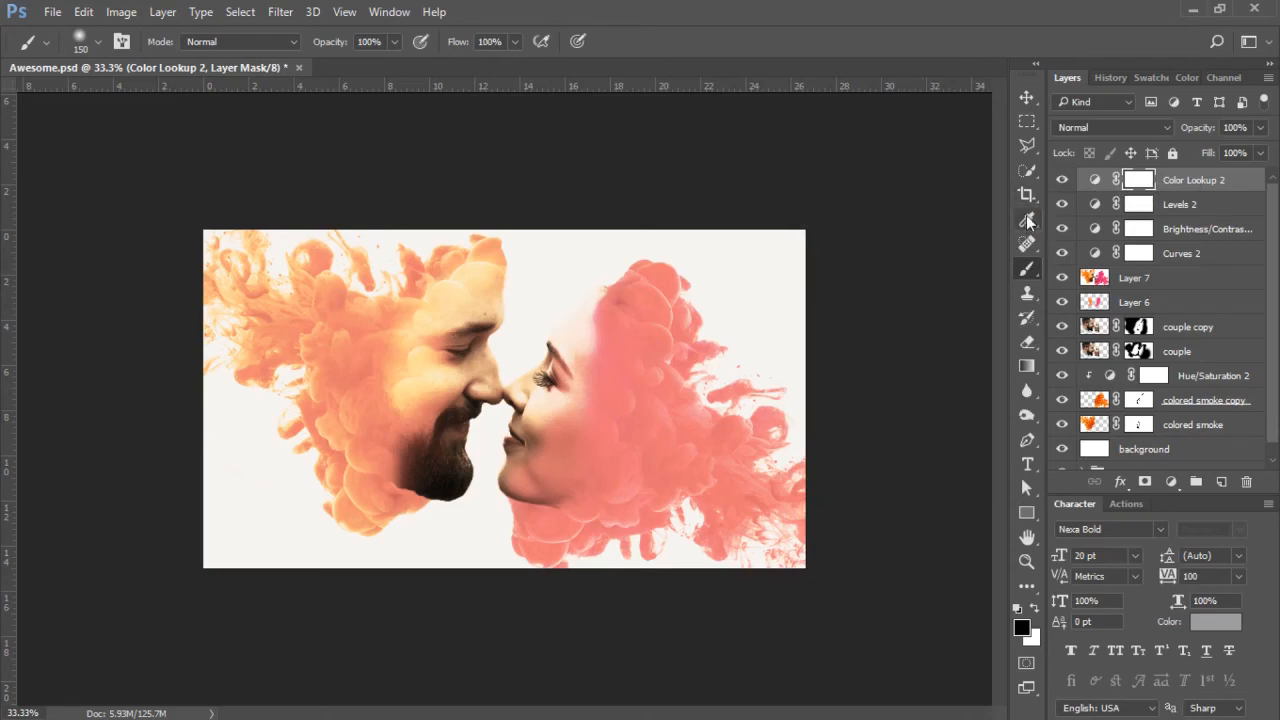
Paint black at 45% opacity with a 600 px brush on the Color Lookup mask over the pink and orange smoke.
click(1028, 269)
click(395, 41)
drag(396, 63, 328, 66)
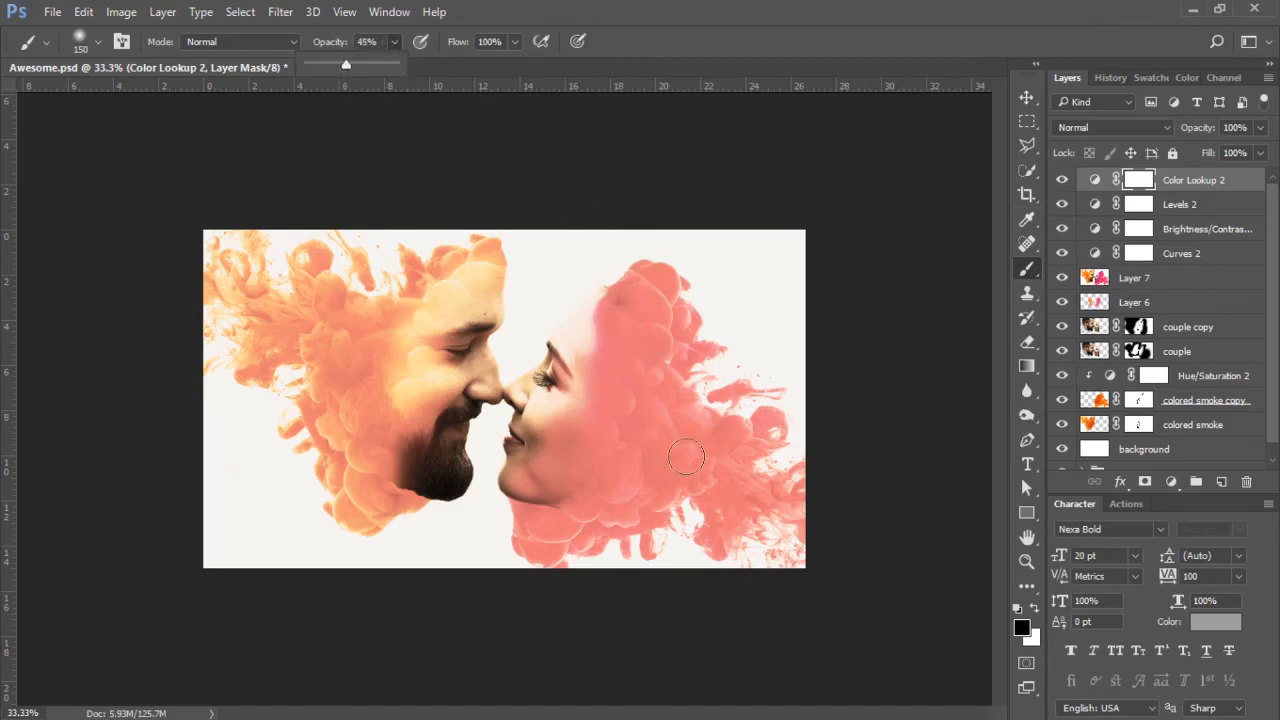
key(bracketright)
key(bracketright)
key(bracketright)
key(bracketright)
key(bracketright)
key(bracketright)
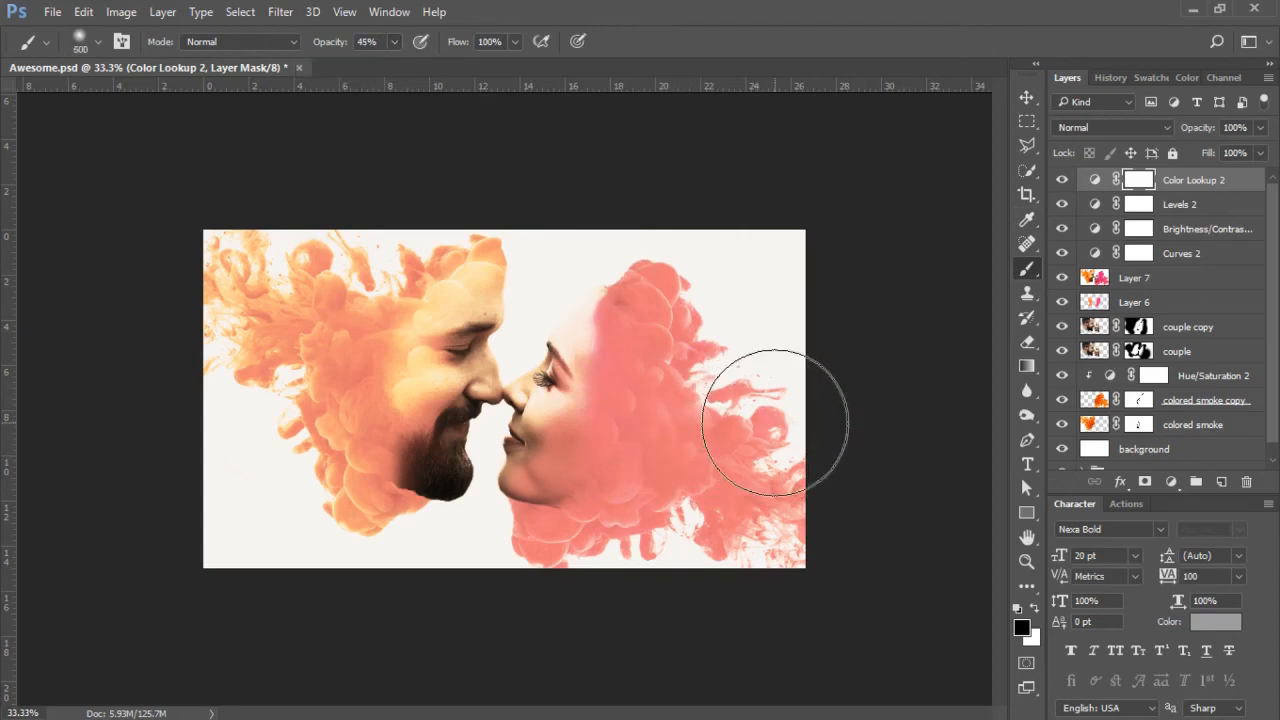
mouse_move(775, 422)
mouse_down()
mouse_move(687, 519)
mouse_move(693, 452)
mouse_move(651, 512)
mouse_move(713, 397)
mouse_move(721, 404)
mouse_move(702, 362)
mouse_move(709, 273)
mouse_move(679, 316)
mouse_move(651, 549)
mouse_move(583, 594)
mouse_up()
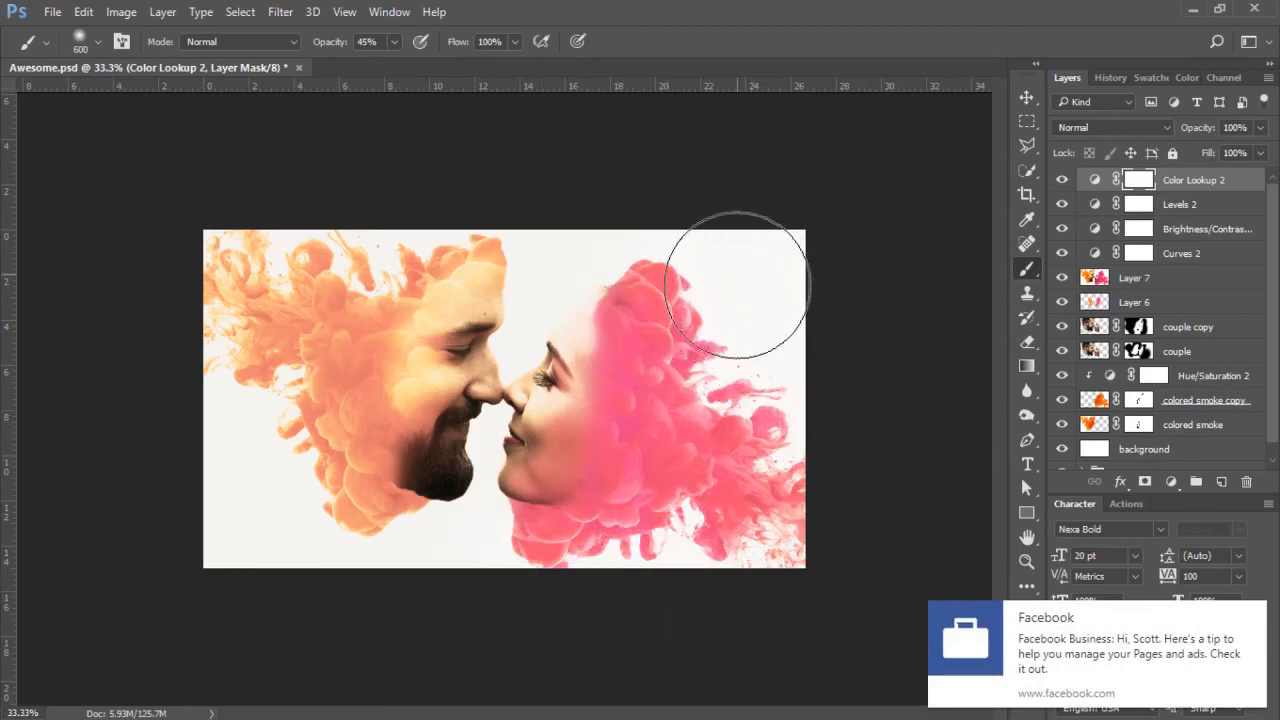
mouse_move(737, 285)
mouse_down()
mouse_move(717, 343)
mouse_move(734, 397)
mouse_move(726, 339)
mouse_up()
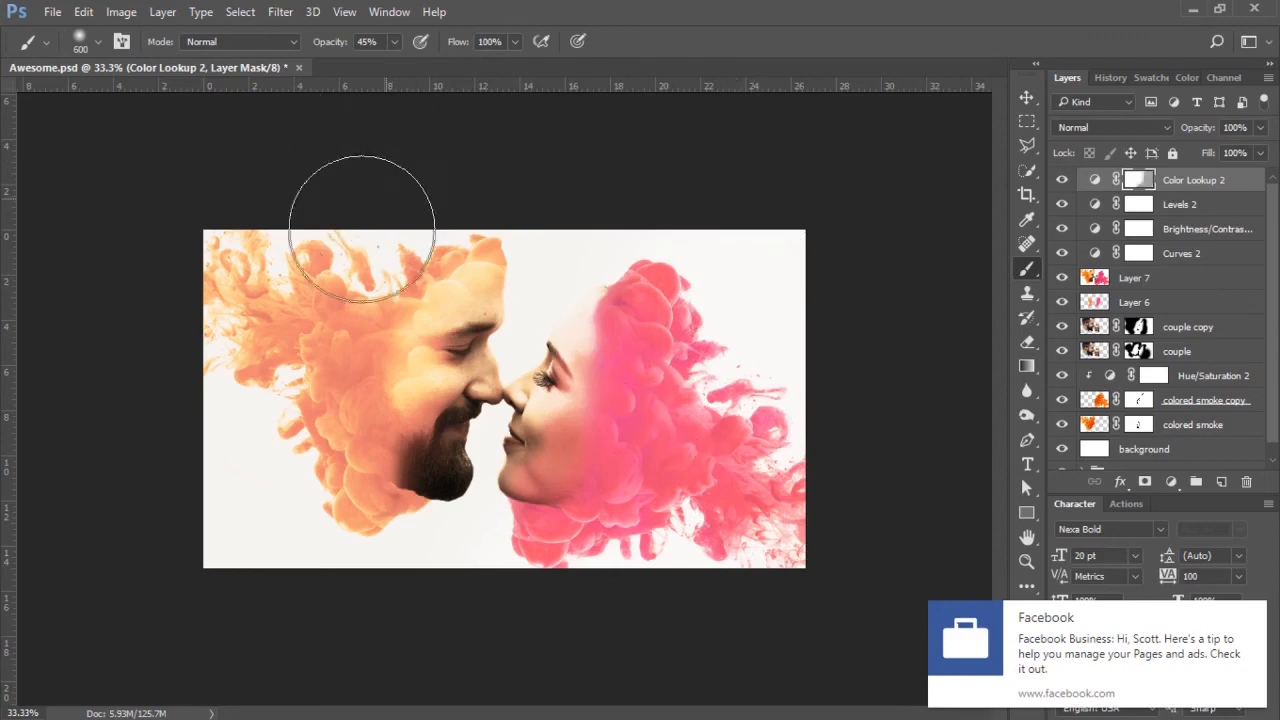
mouse_move(362, 228)
mouse_down()
mouse_move(420, 212)
mouse_move(366, 247)
mouse_move(309, 334)
mouse_move(273, 280)
mouse_move(240, 311)
mouse_move(268, 432)
mouse_move(295, 436)
mouse_move(305, 493)
mouse_move(290, 361)
mouse_move(301, 243)
mouse_move(459, 180)
mouse_move(342, 292)
mouse_move(463, 191)
mouse_up()
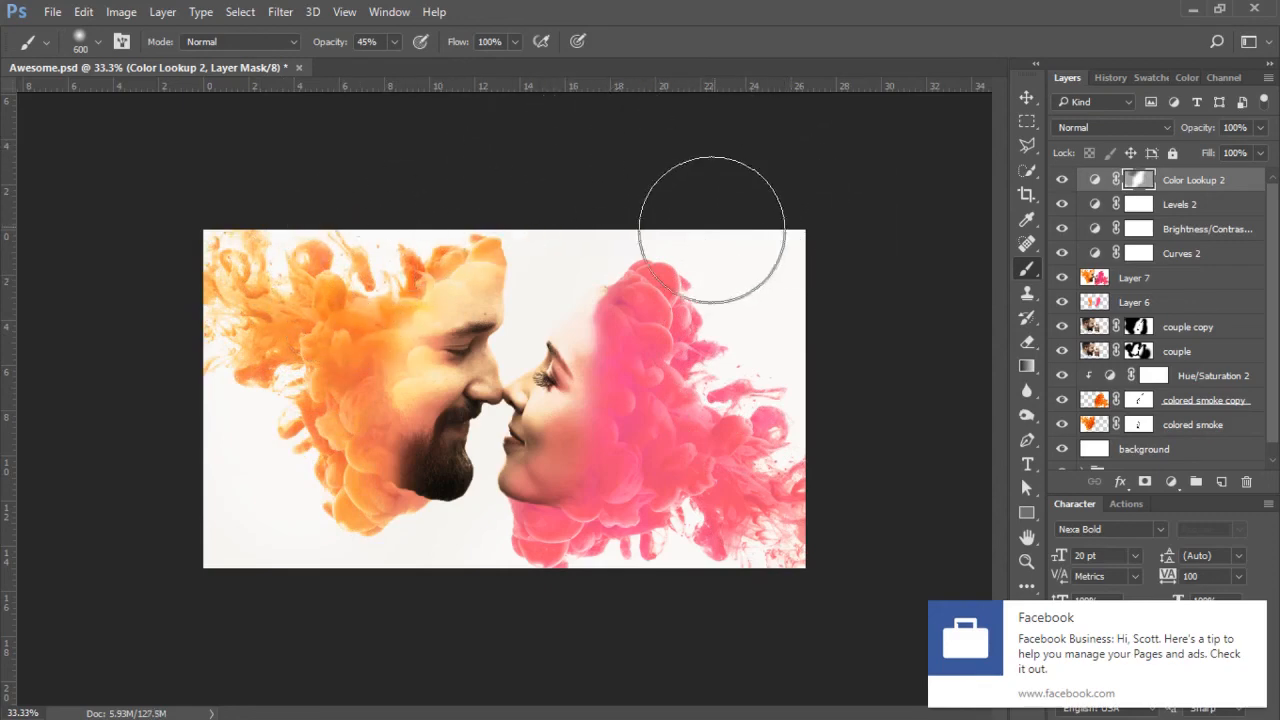
Add a Gradient Fill layer above the Color Lookup layer and recolor the gradient's starting color stop to light pink ef85e6.
click(1205, 182)
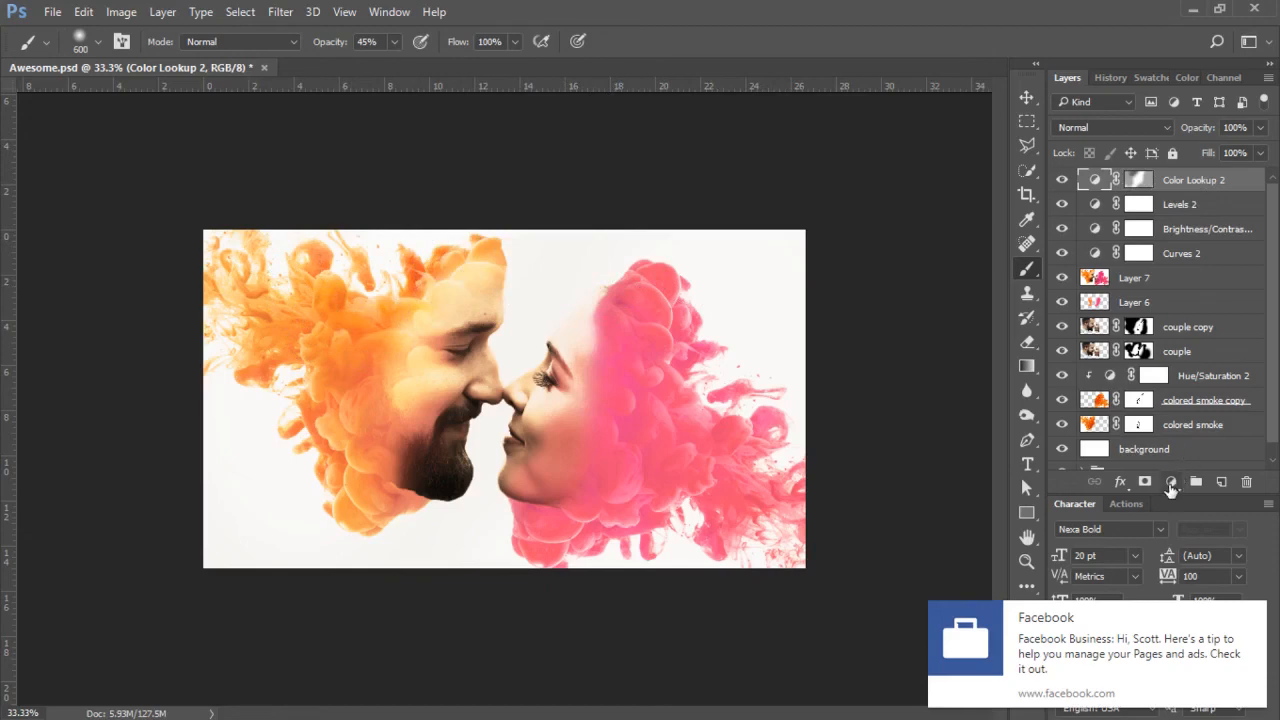
click(1171, 483)
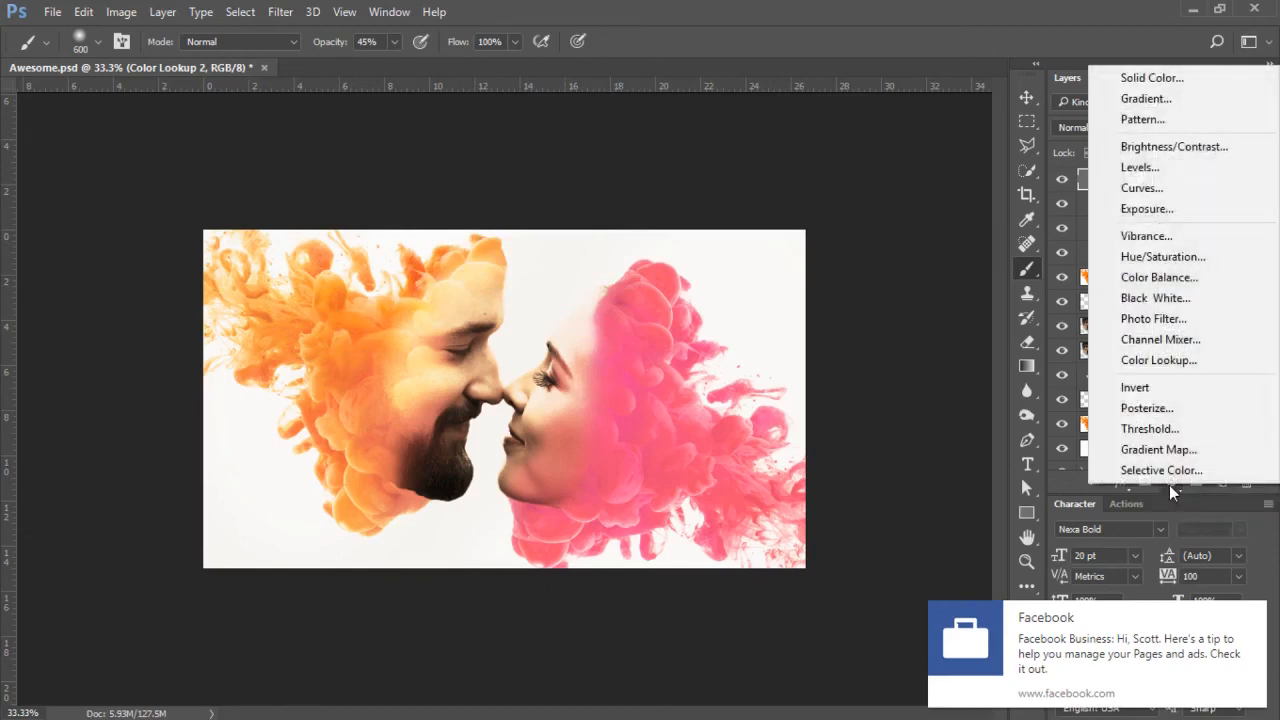
click(1136, 100)
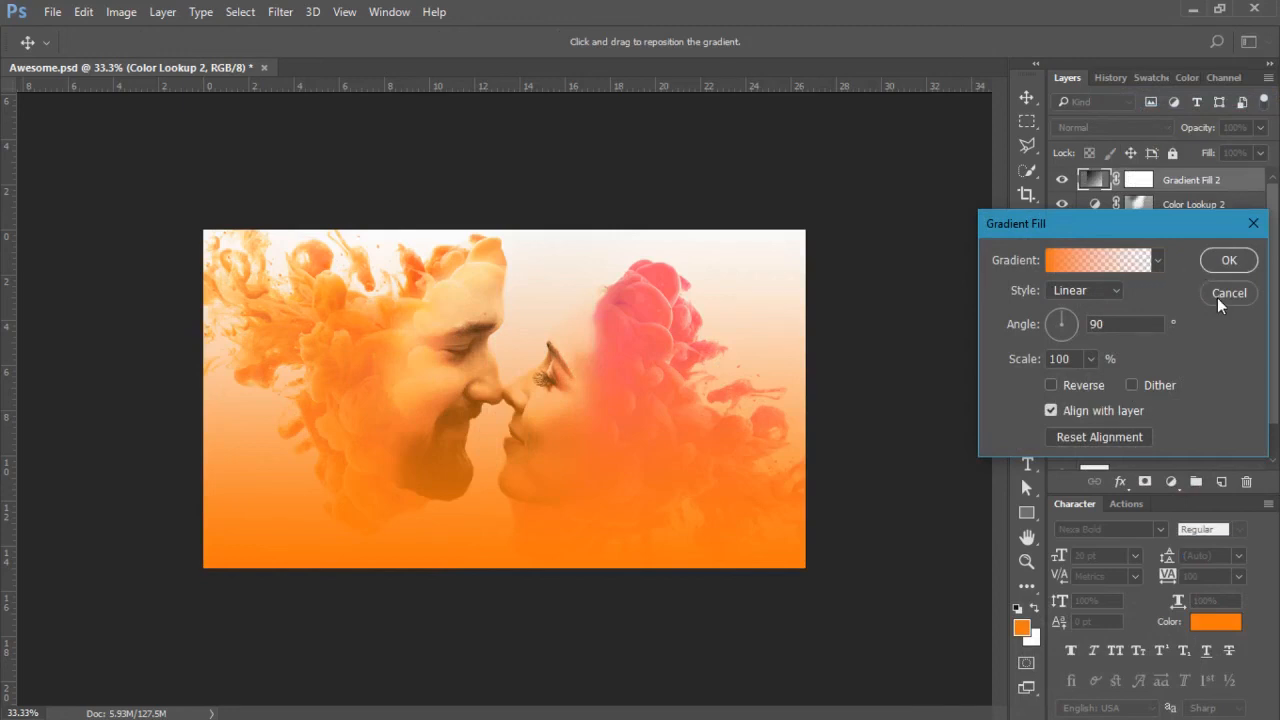
click(1110, 266)
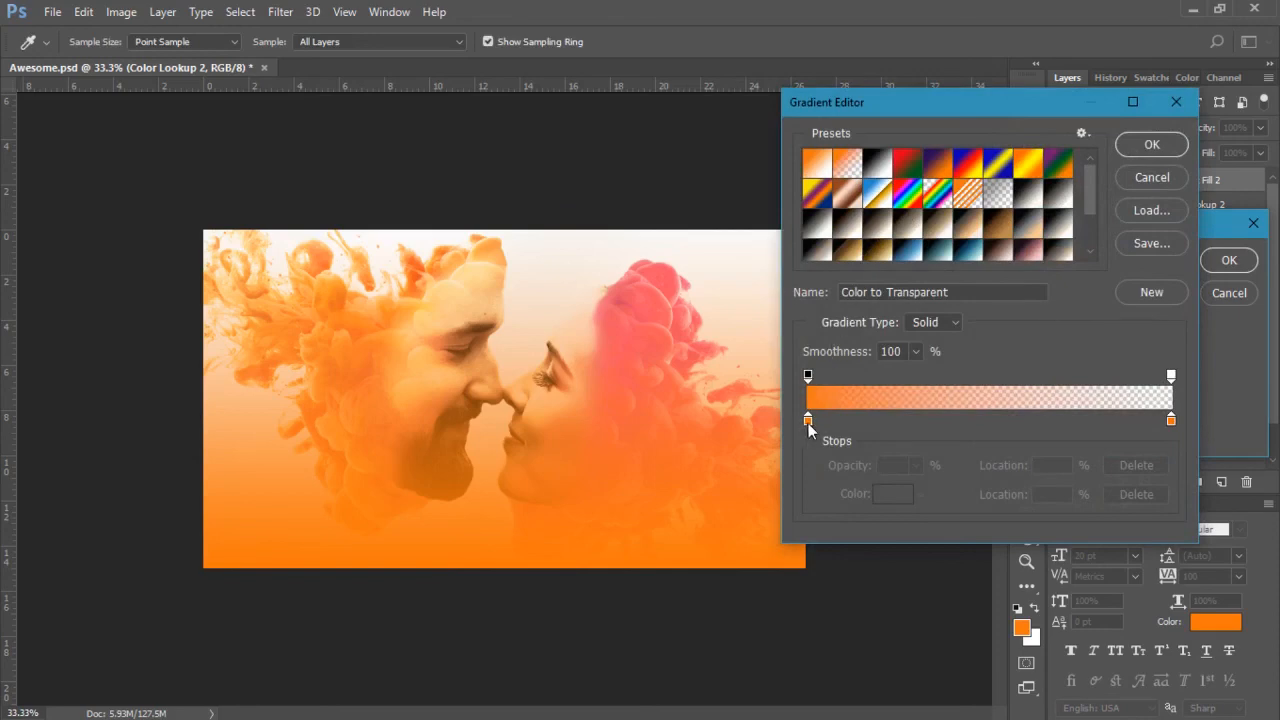
double_click(808, 421)
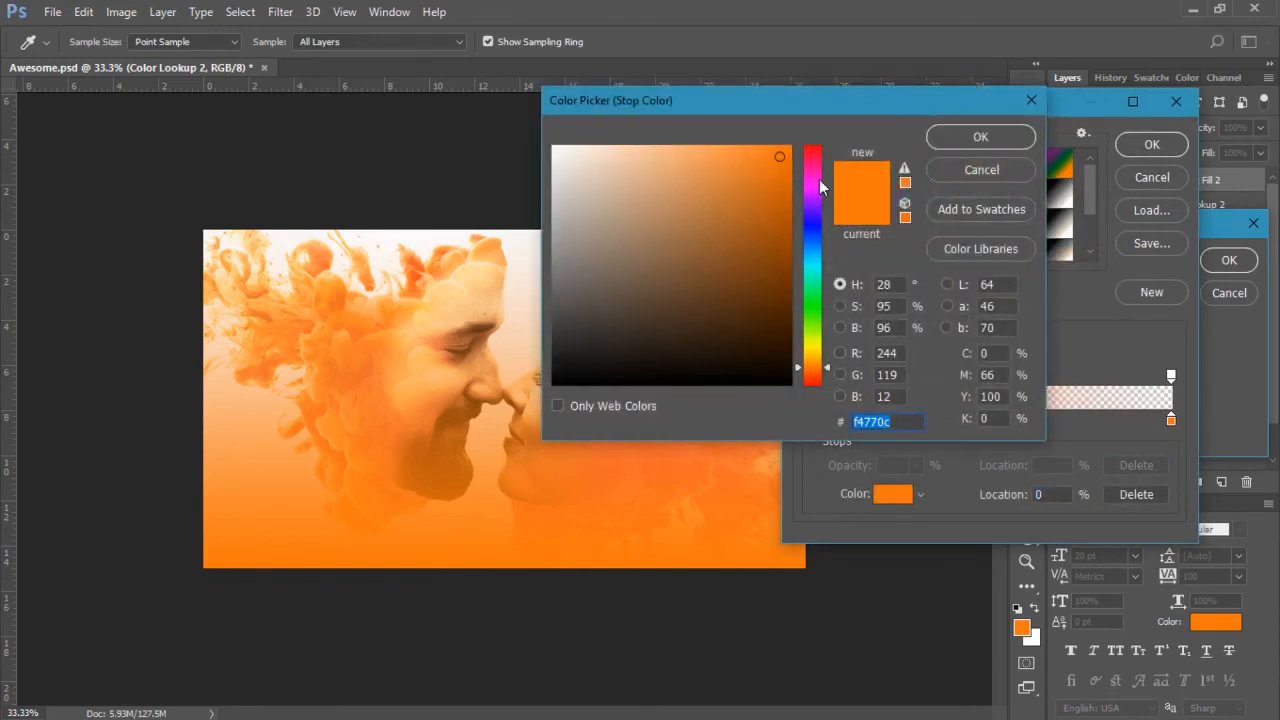
click(812, 184)
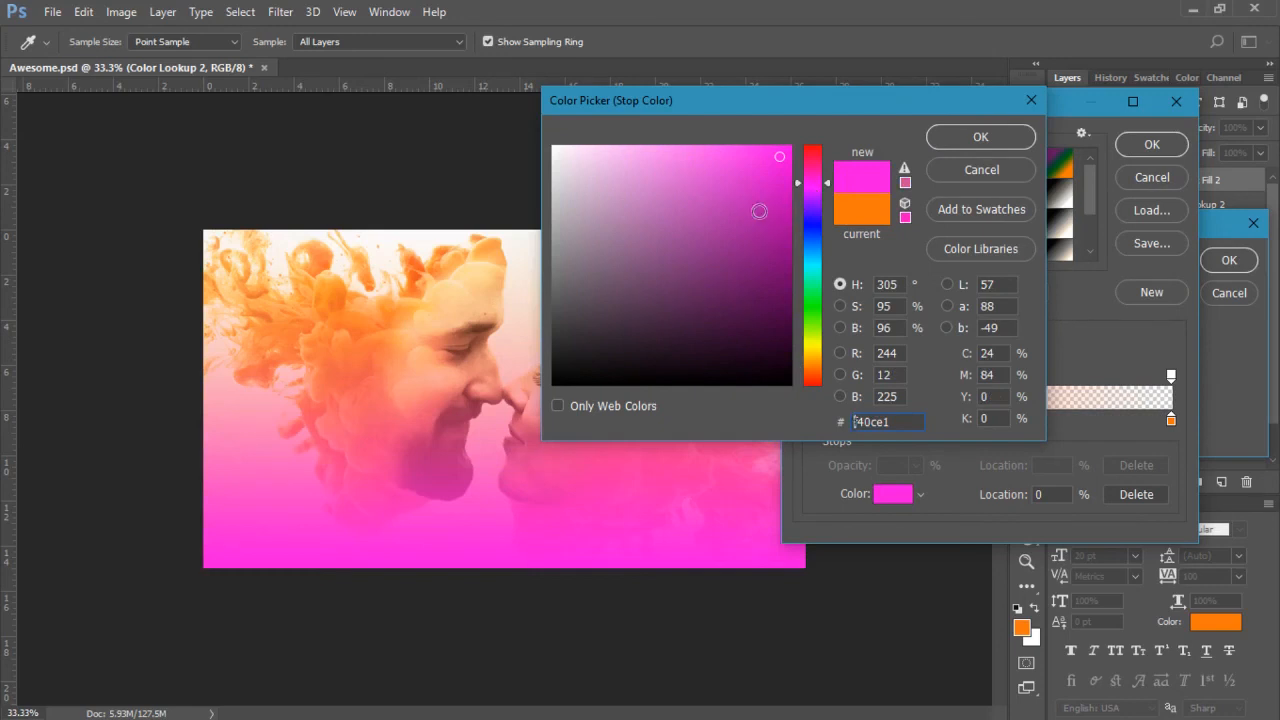
click(694, 177)
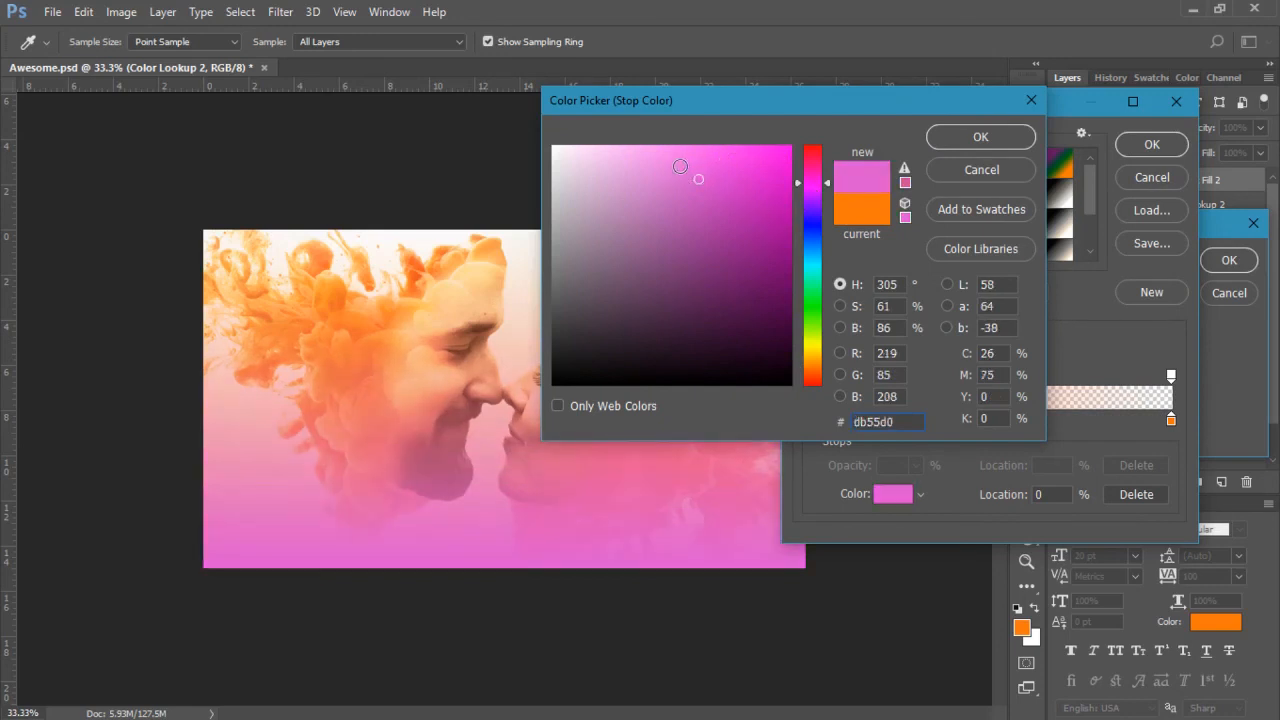
click(658, 160)
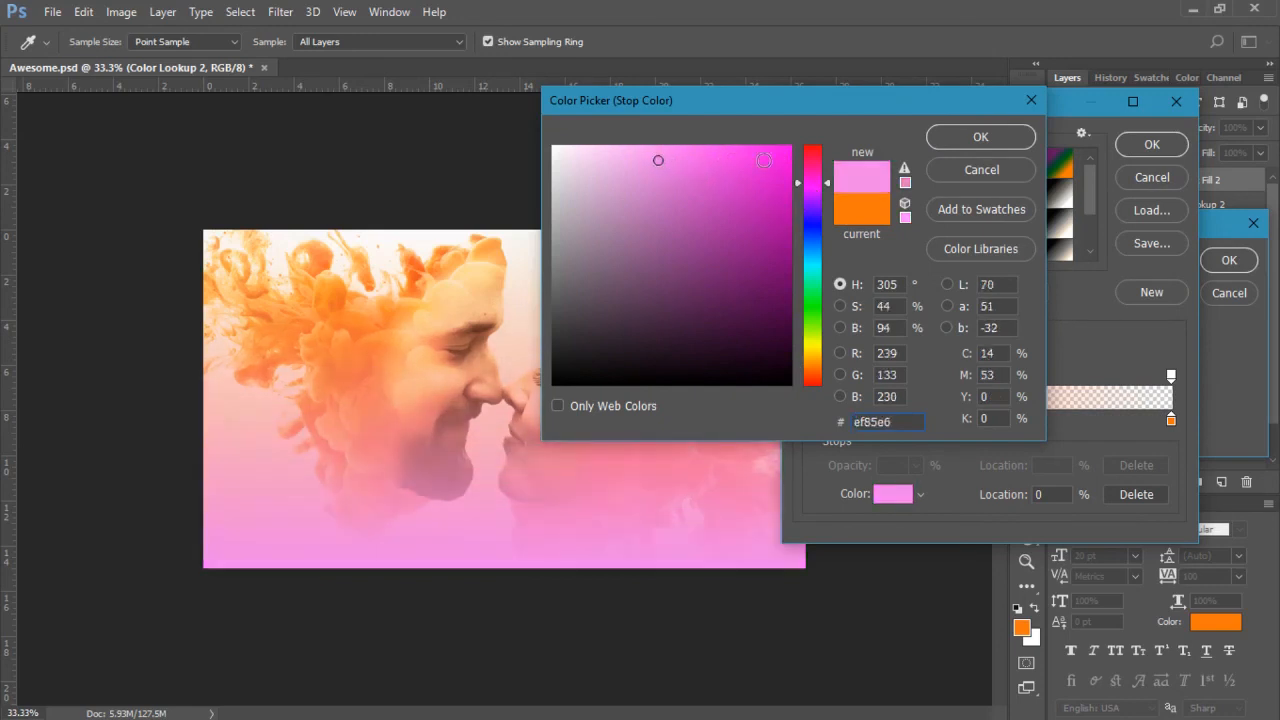
click(1003, 143)
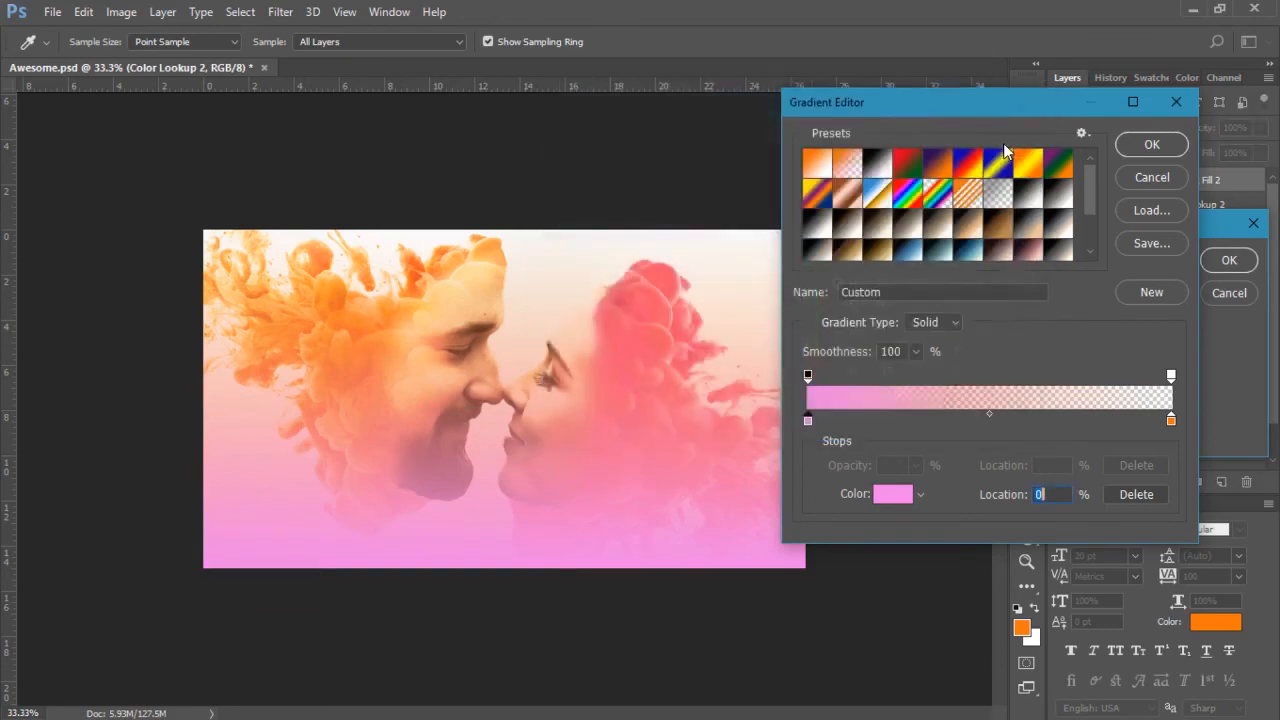
click(1146, 150)
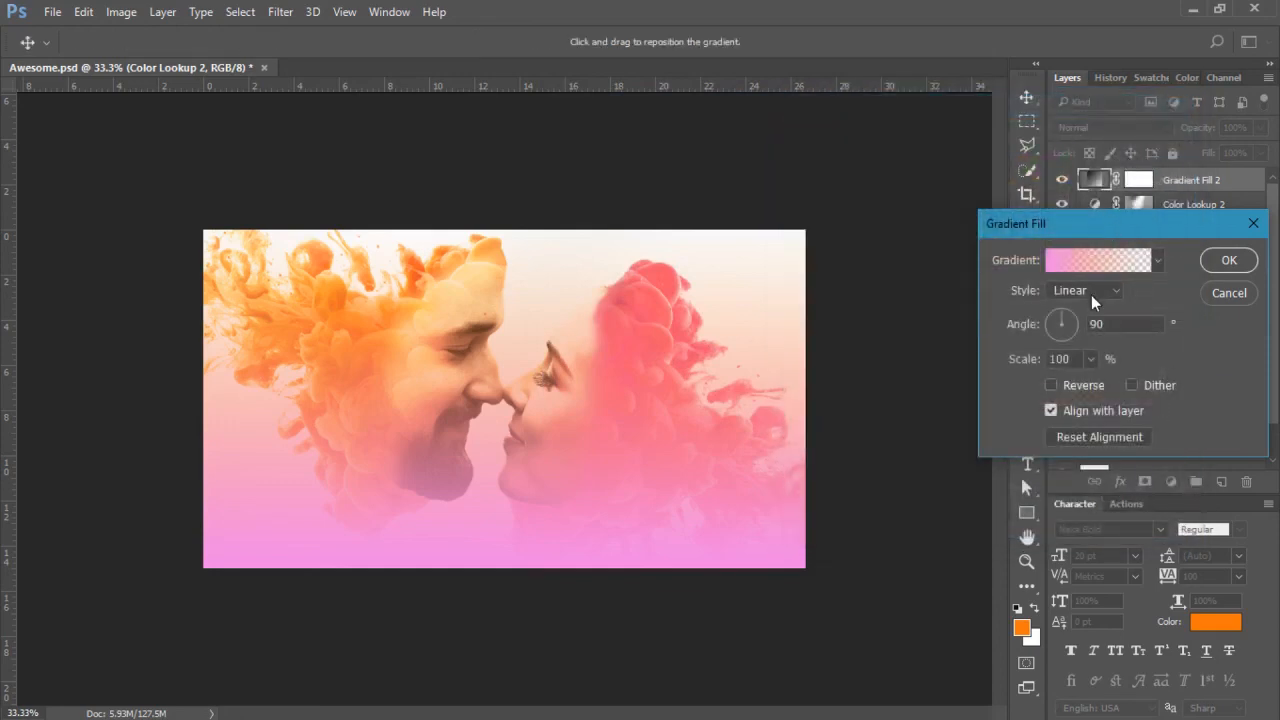
Set the gradient fill to Radial style at 200% scale and reverse it.
click(1115, 291)
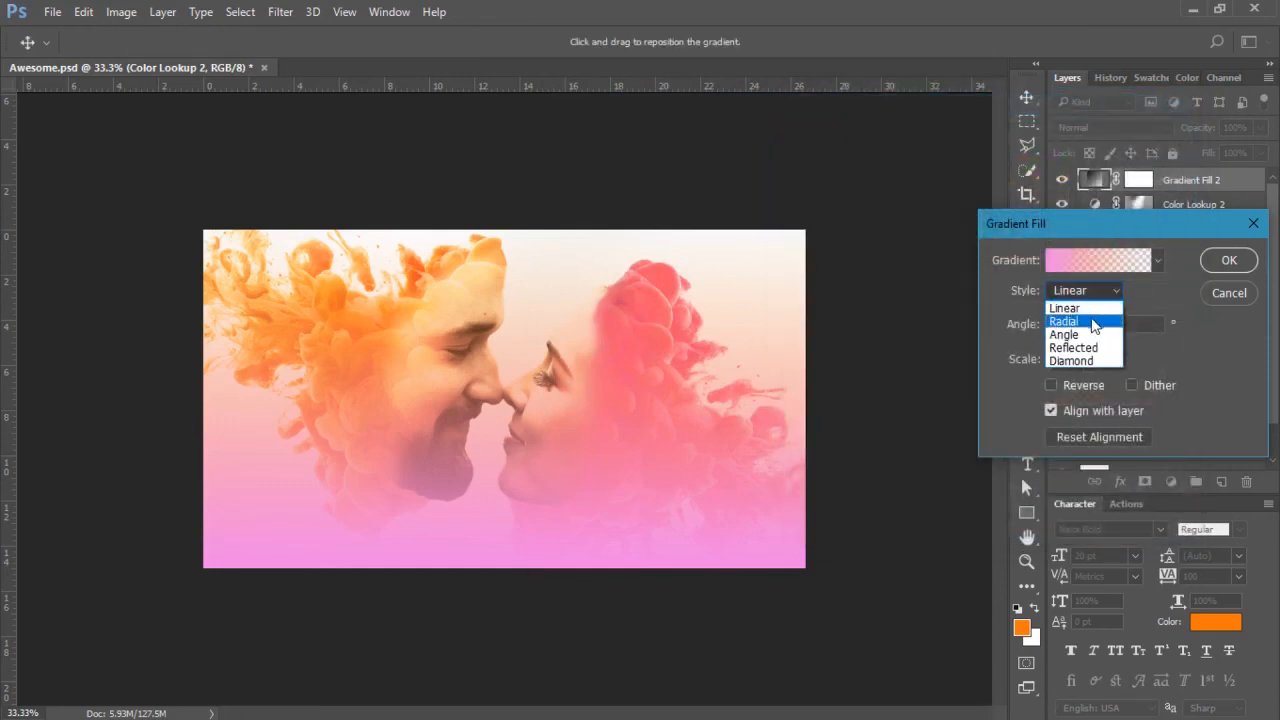
click(1088, 328)
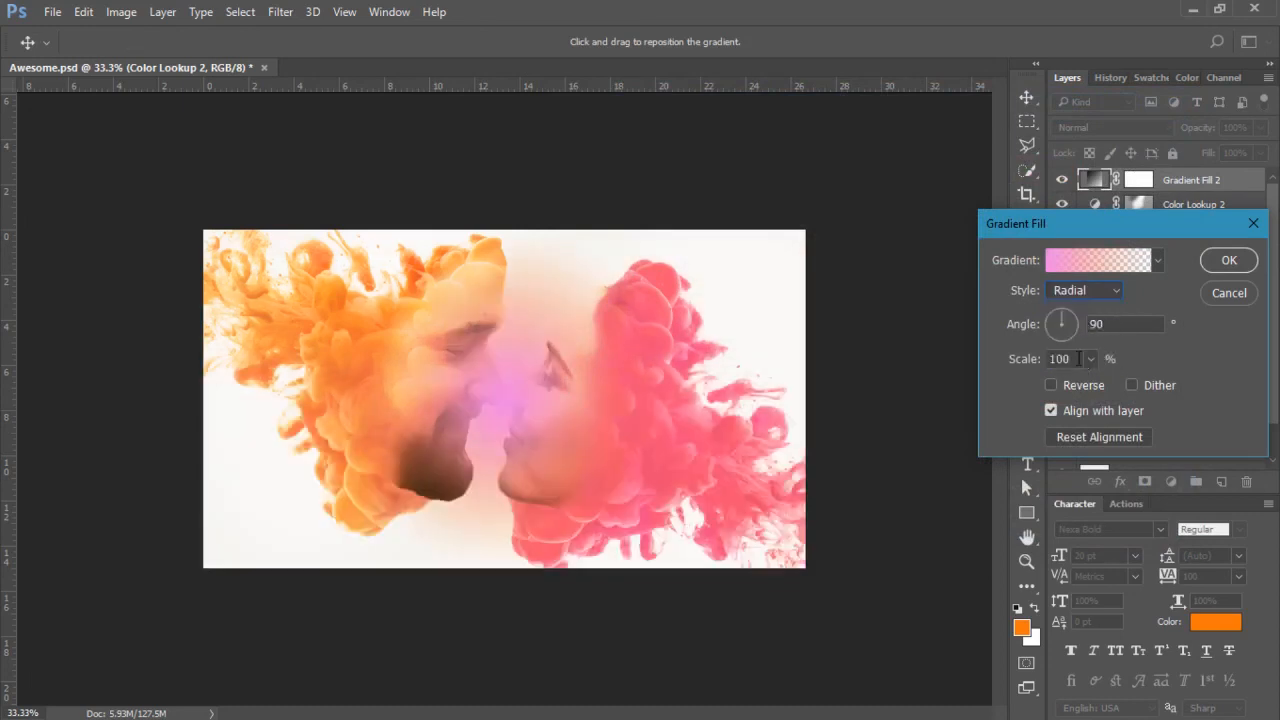
click(1057, 359)
text(200)
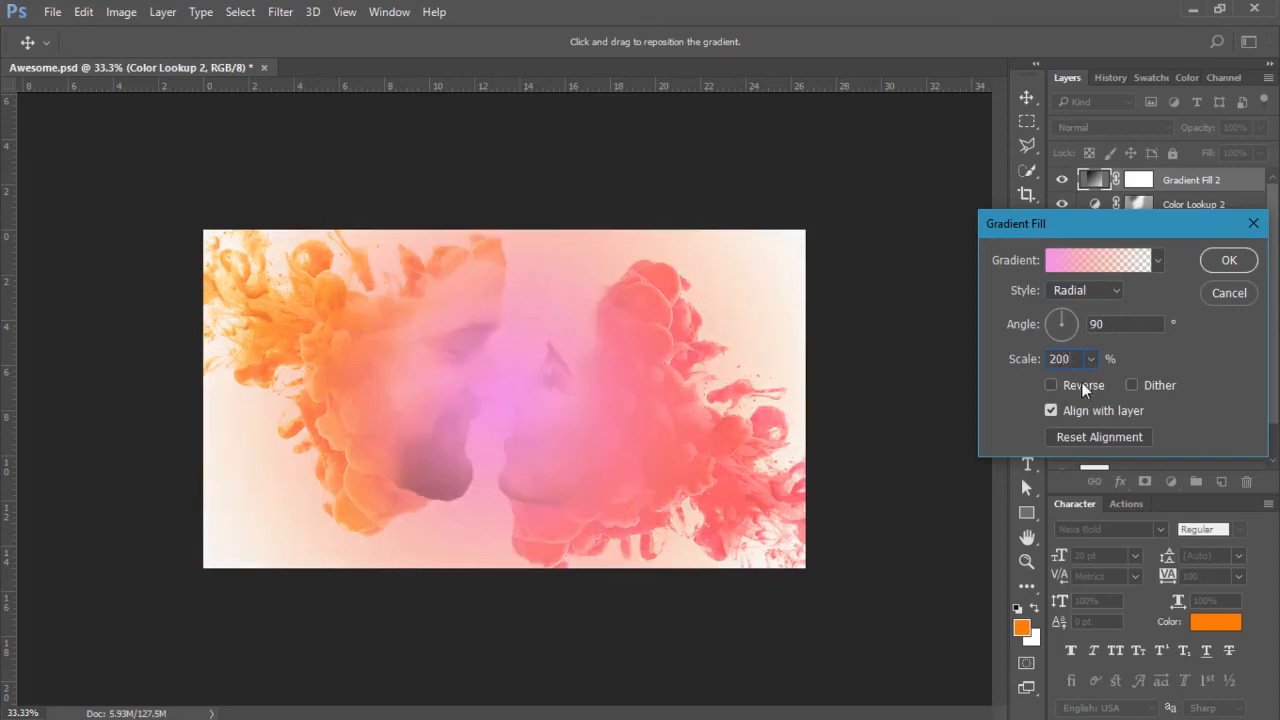
click(1050, 385)
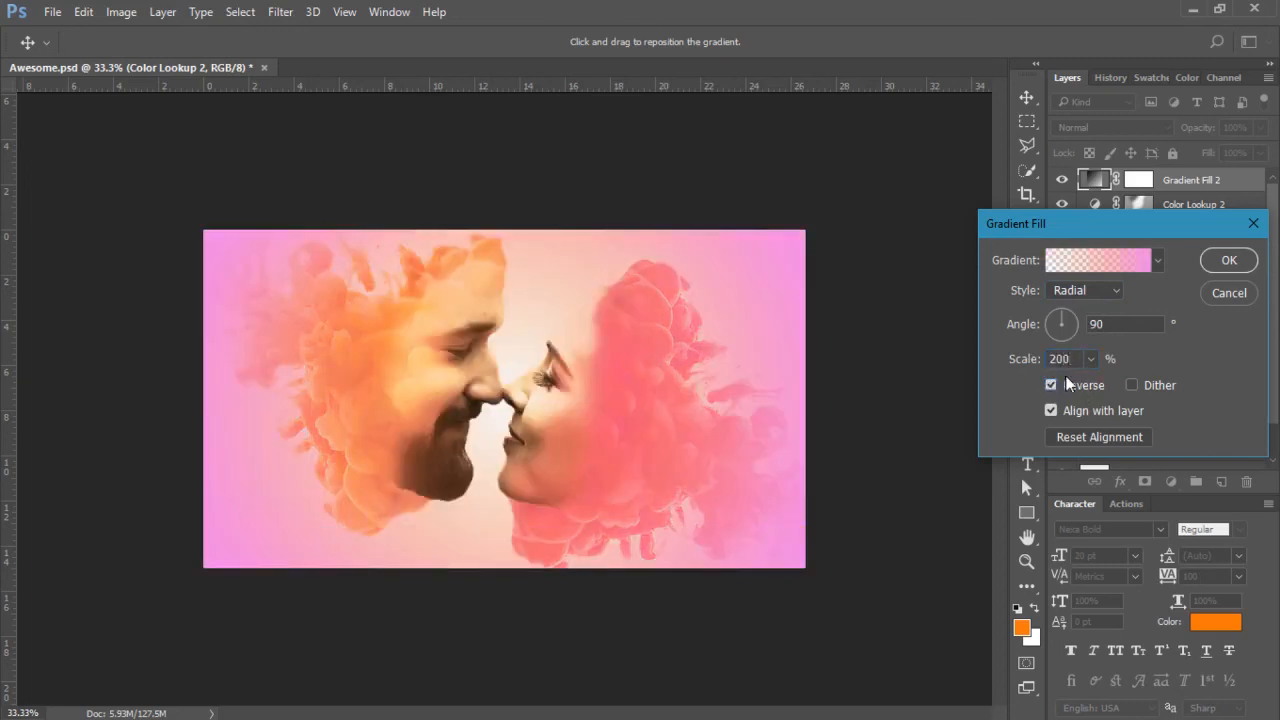
click(1216, 260)
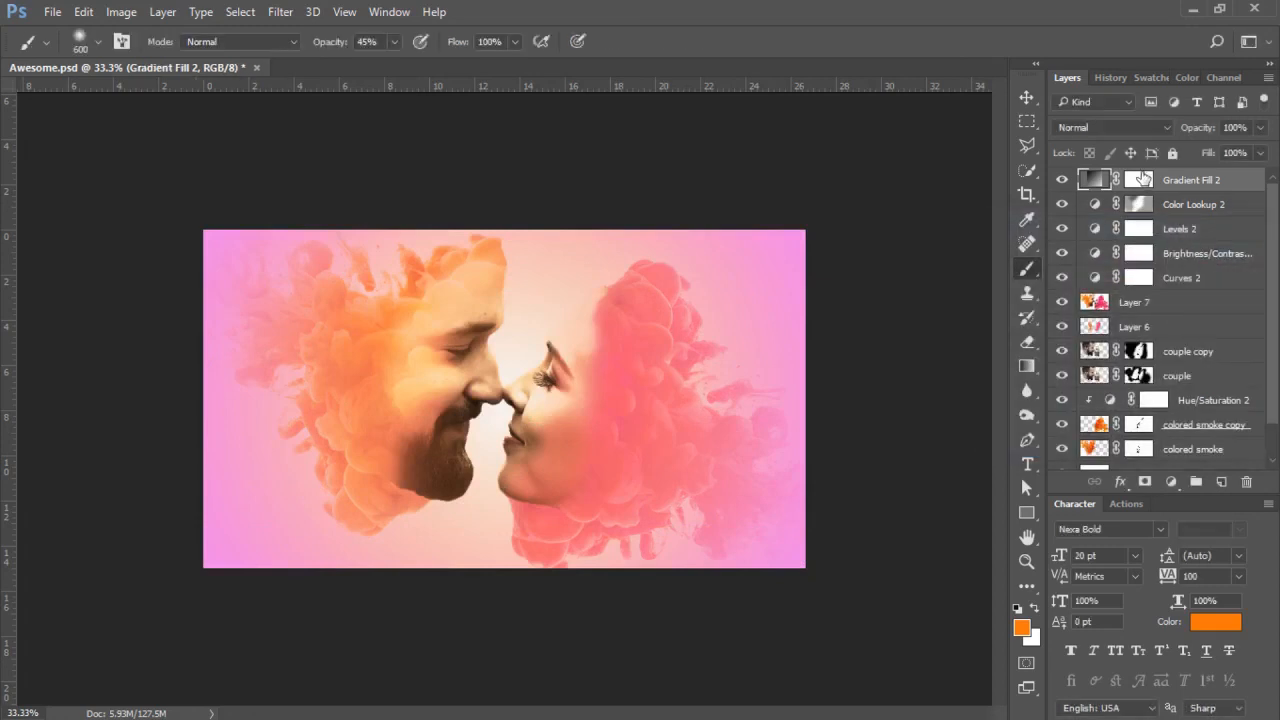
Paint black at 45% opacity with the 600 px brush on the gradient fill's mask over the faces and smoke.
click(1138, 180)
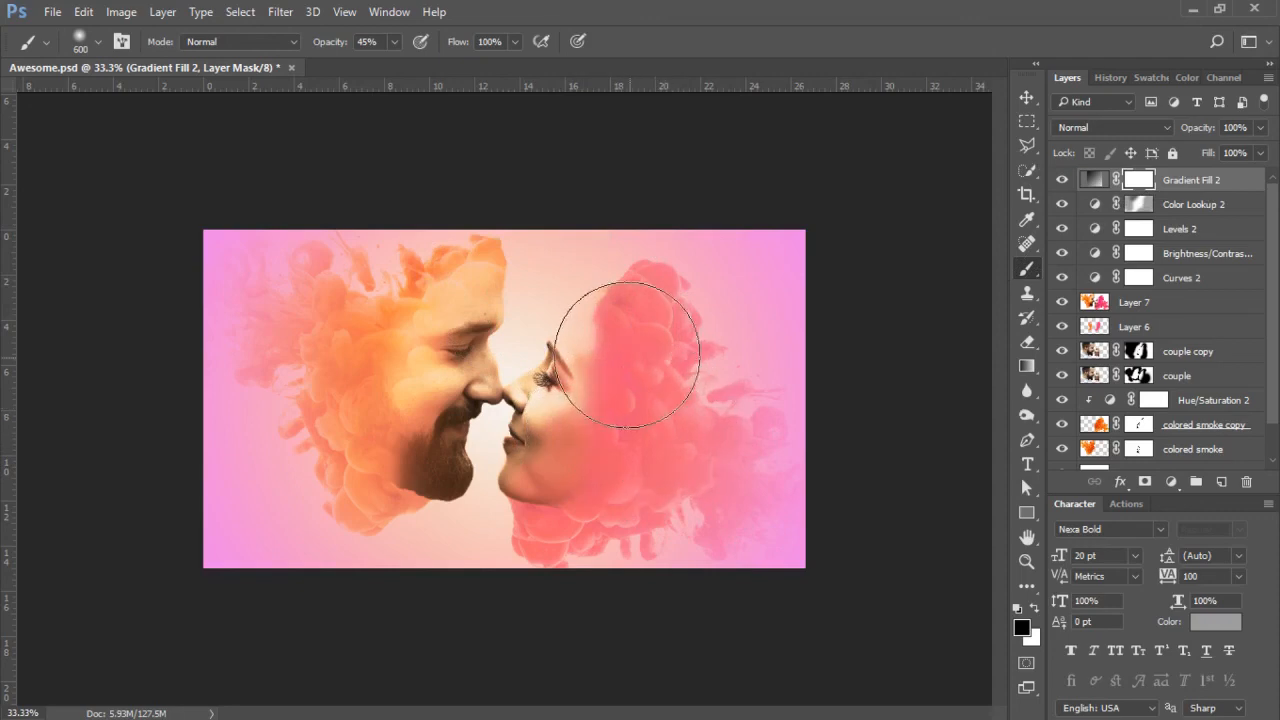
mouse_move(588, 335)
mouse_down()
mouse_move(692, 453)
mouse_move(733, 485)
mouse_move(668, 394)
mouse_move(704, 460)
mouse_move(845, 577)
mouse_move(753, 520)
mouse_move(871, 602)
mouse_move(694, 472)
mouse_move(766, 509)
mouse_up()
mouse_move(430, 390)
mouse_down()
mouse_move(405, 357)
mouse_move(211, 267)
mouse_move(310, 374)
mouse_move(222, 283)
mouse_move(332, 313)
mouse_move(287, 274)
mouse_move(223, 247)
mouse_move(246, 285)
mouse_move(147, 223)
mouse_move(190, 286)
mouse_move(285, 367)
mouse_move(360, 336)
mouse_move(421, 356)
mouse_move(515, 457)
mouse_move(619, 462)
mouse_move(607, 427)
mouse_move(571, 425)
mouse_move(520, 479)
mouse_move(572, 473)
mouse_move(583, 403)
mouse_move(560, 361)
mouse_move(495, 341)
mouse_move(694, 474)
mouse_up()
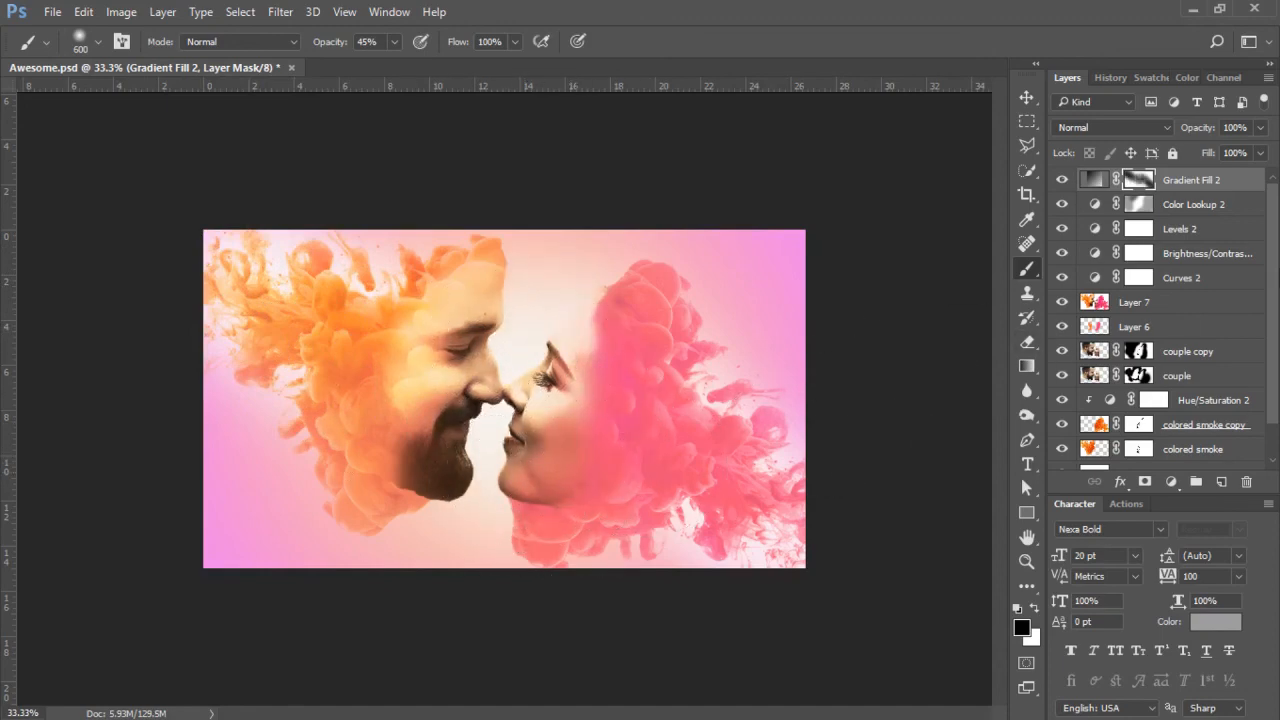
Lower the gradient fill layer's opacity to 60%.
click(1261, 128)
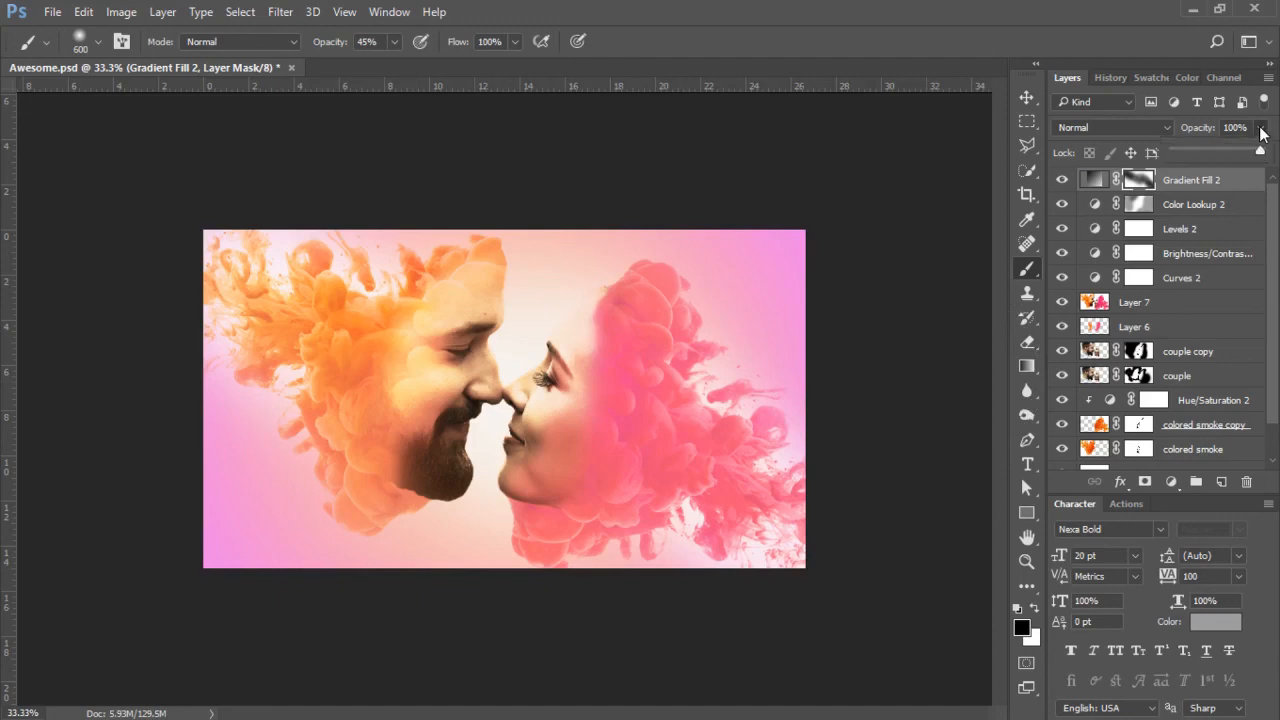
drag(1261, 153, 1244, 153)
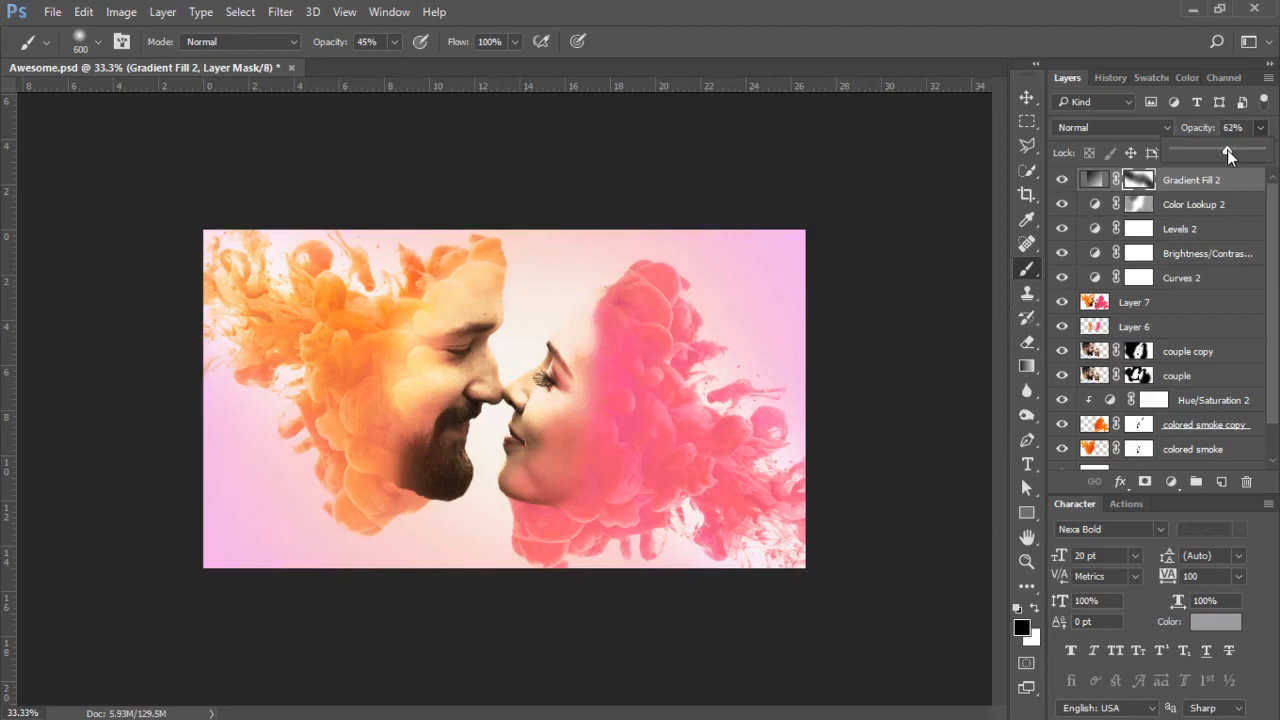
drag(1227, 150, 1224, 151)
click(1260, 128)
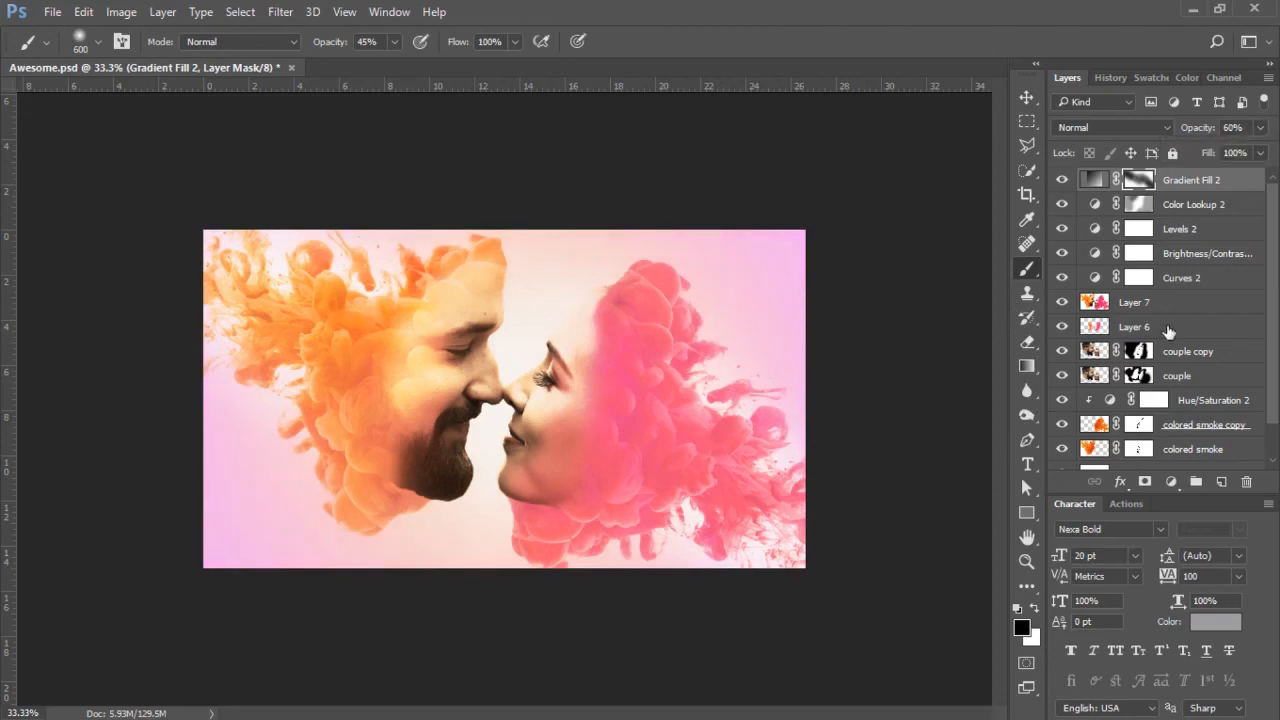